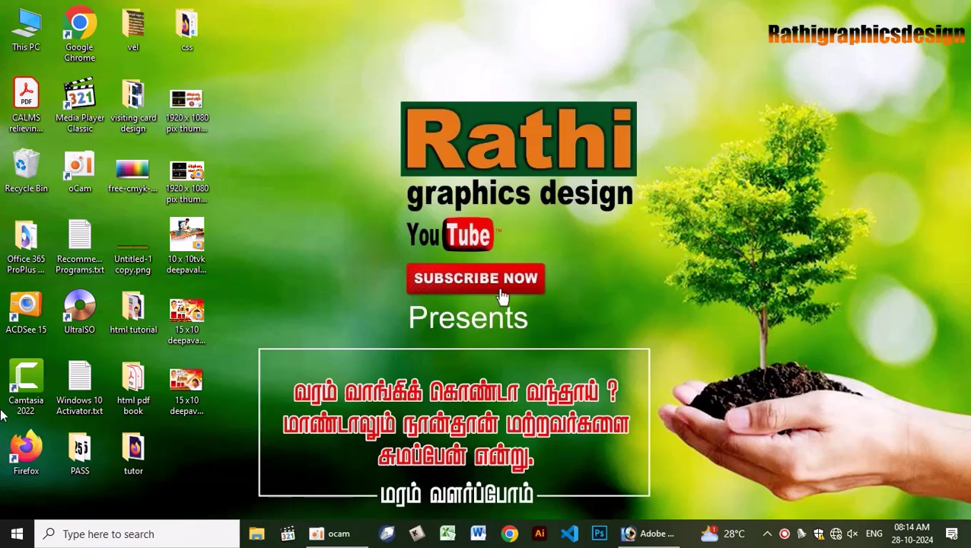
- Preview the 15x10 deepavali PSD in ACDSee, close it, and return to the empty Photoshop workspace
{"action": "double_click", "coordinate": [191, 327]}
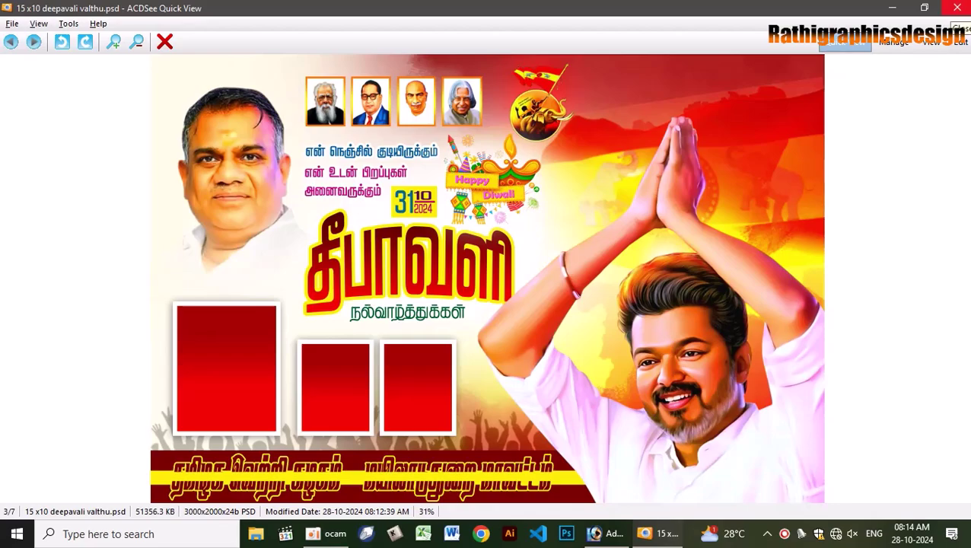
{"action": "key", "text": "Escape"}
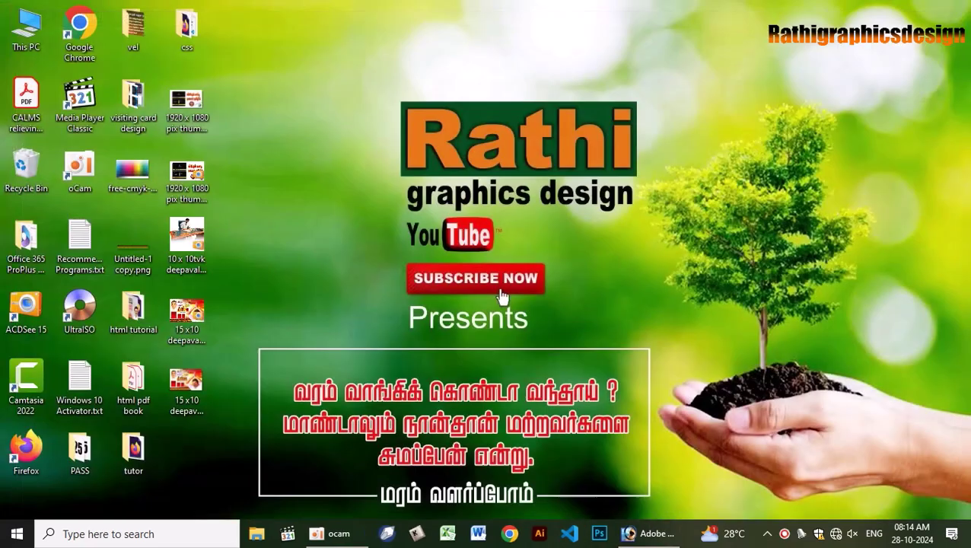
{"action": "left_click", "coordinate": [651, 533]}
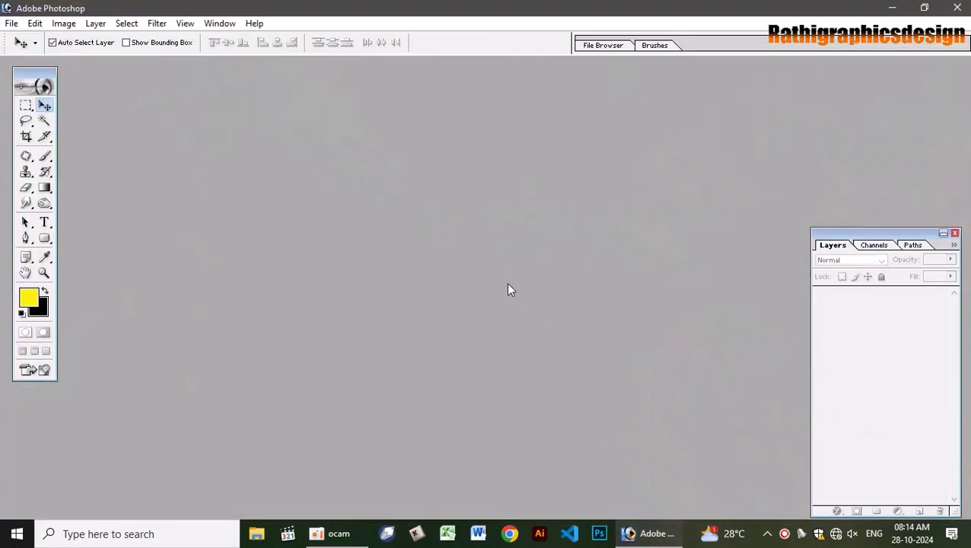
- Reset colours to black and white and open 15 x10 deepavali valthu.psd from the Desktop
{"action": "key", "text": "d"}
{"action": "key", "text": "ctrl+o"}
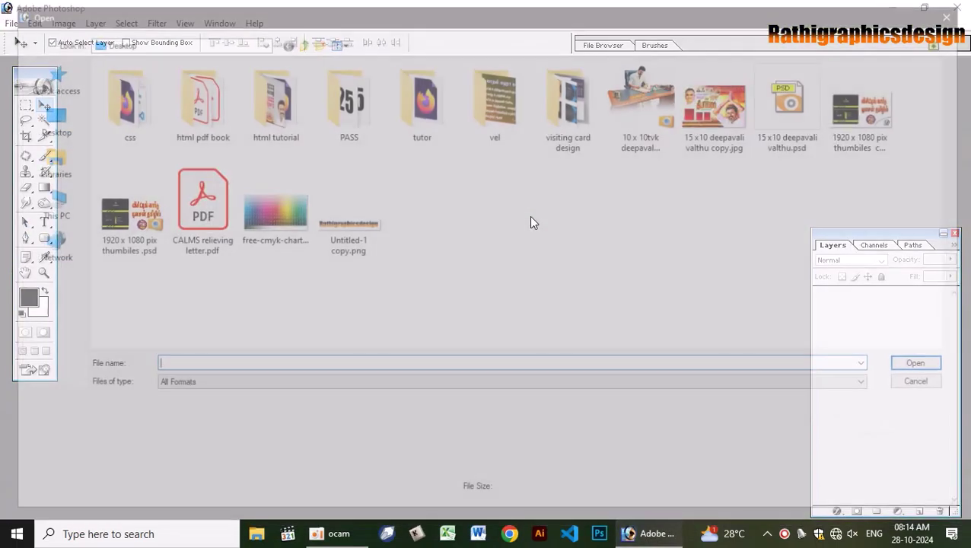
{"action": "left_click", "coordinate": [795, 107]}
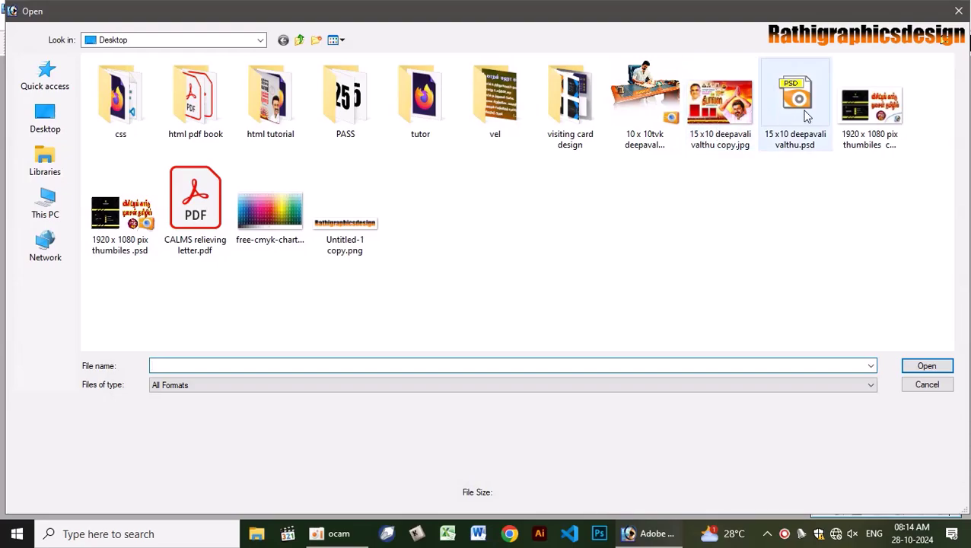
{"action": "key", "text": "Return"}
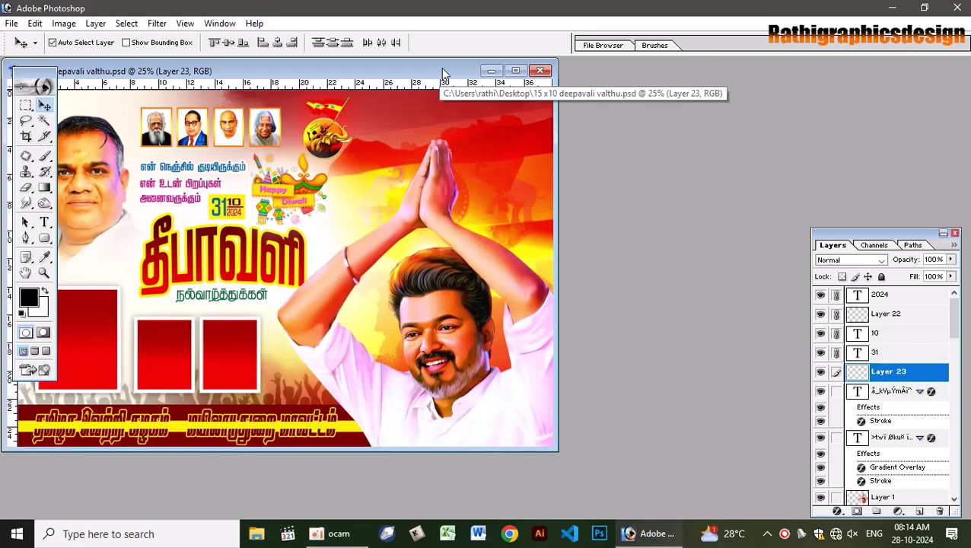
- Create a new 15 × 10 inch document at 300 pixels/inch
{"action": "key", "text": "ctrl+n"}
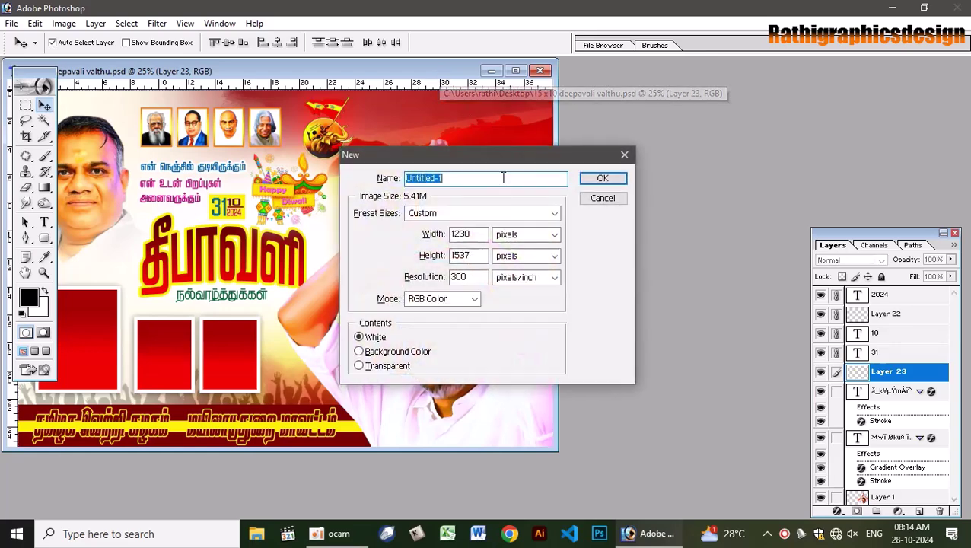
{"action": "double_click", "coordinate": [450, 235]}
{"action": "type", "text": "1"}
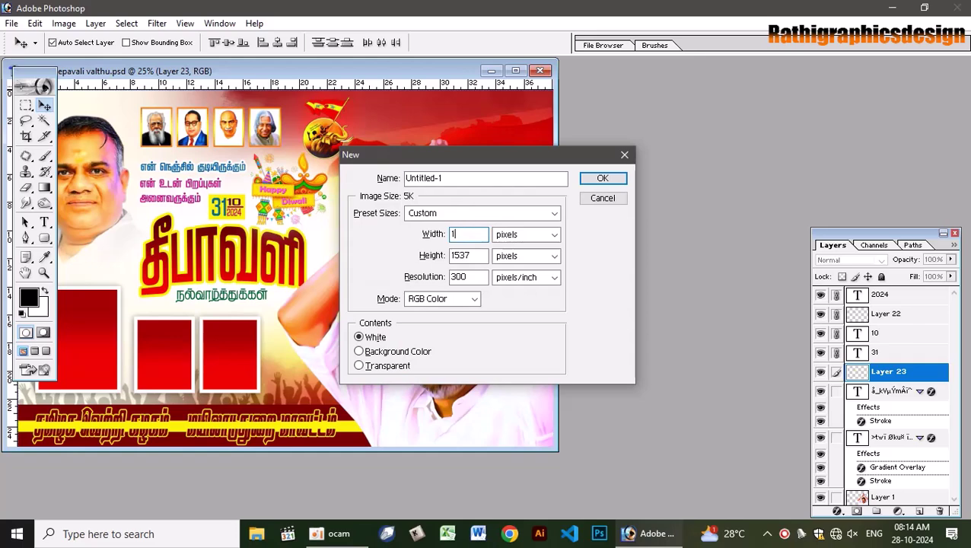
{"action": "type", "text": "5"}
{"action": "key", "text": "Tab"}
{"action": "key", "text": "Down"}
{"action": "key", "text": "Tab"}
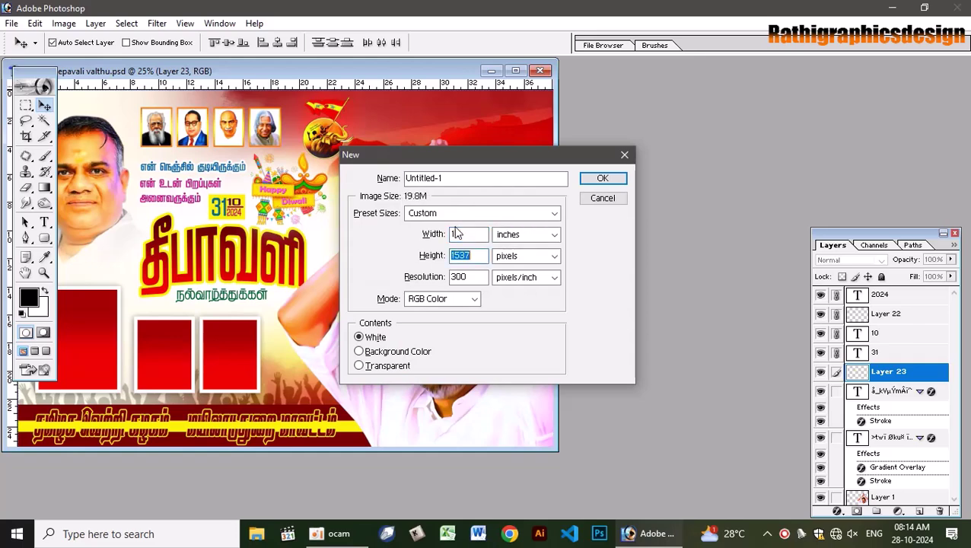
{"action": "type", "text": "10"}
{"action": "key", "text": "Tab"}
{"action": "key", "text": "Down"}
{"action": "key", "text": "Tab"}
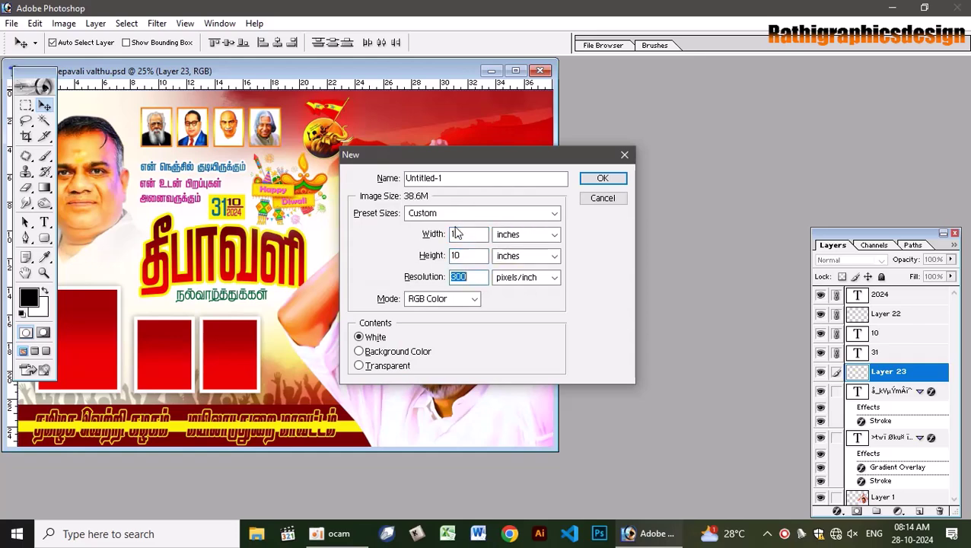
{"action": "key", "text": "Return"}
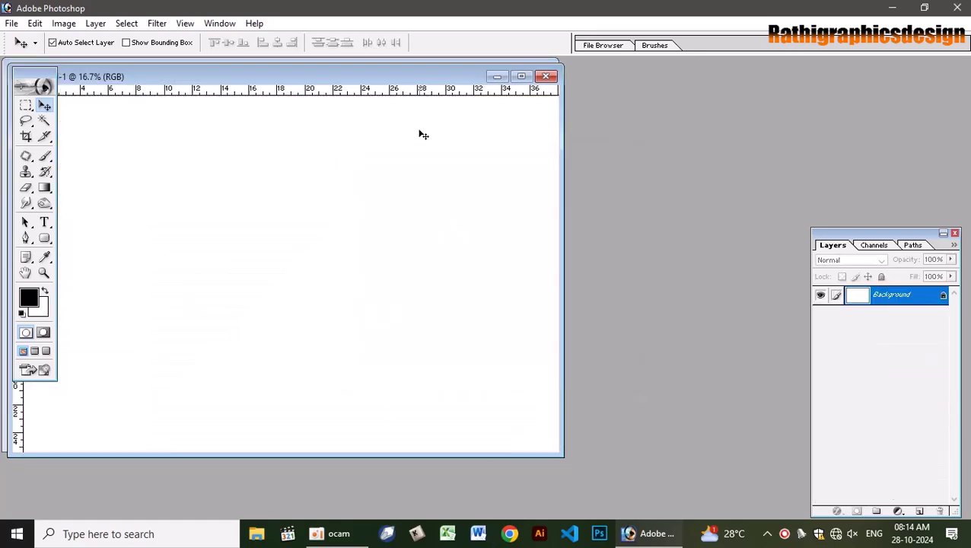
- Arrange the Untitled-1 window in front of the reference poster
{"action": "left_click_drag", "start_coordinate": [430, 76], "coordinate": [470, 218]}
{"action": "left_click", "coordinate": [458, 102]}
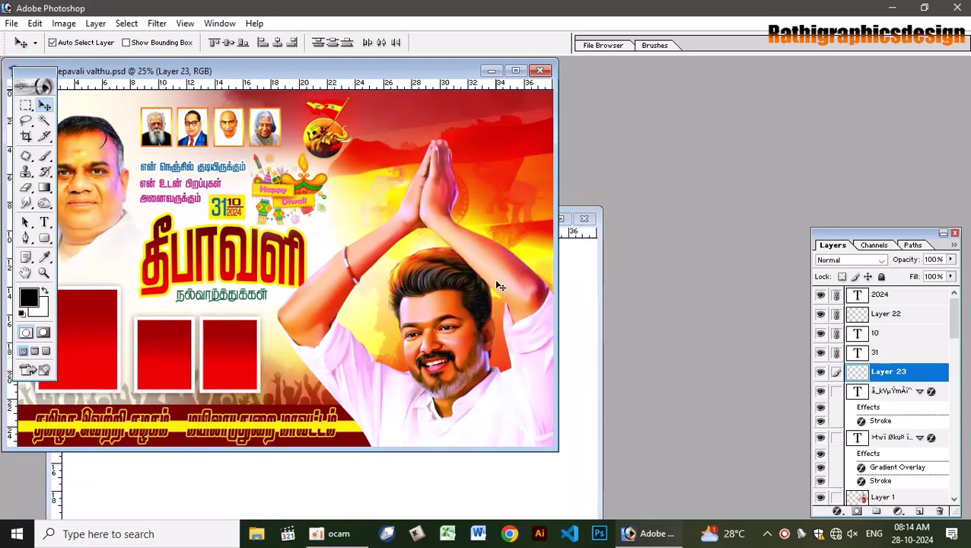
{"action": "left_click", "coordinate": [577, 373]}
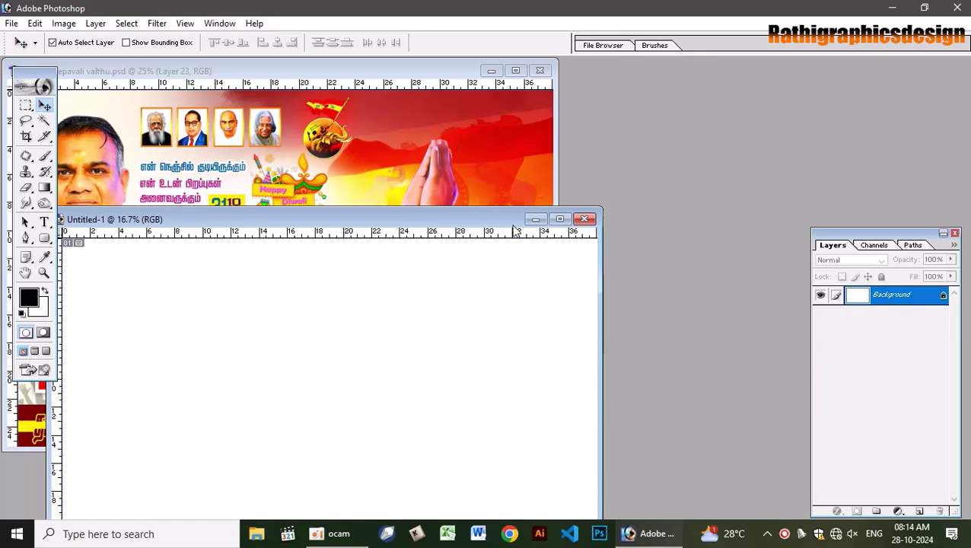
{"action": "left_click_drag", "start_coordinate": [531, 228], "coordinate": [534, 108]}
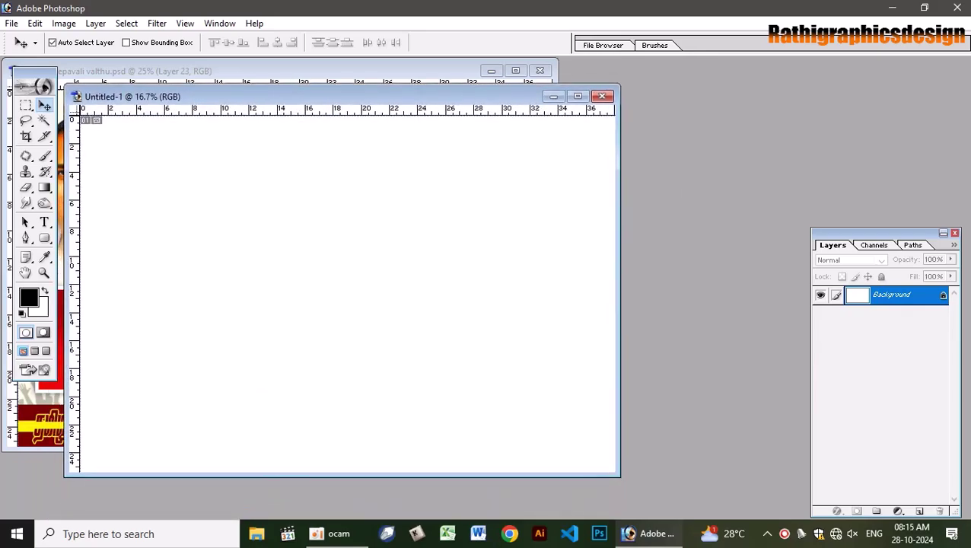
{"action": "key", "text": "shift+ctrl+n"}
- Add Layer 1 and set the foreground colour to dark red CMYK 0/100/100/60
{"action": "key", "text": "Return"}
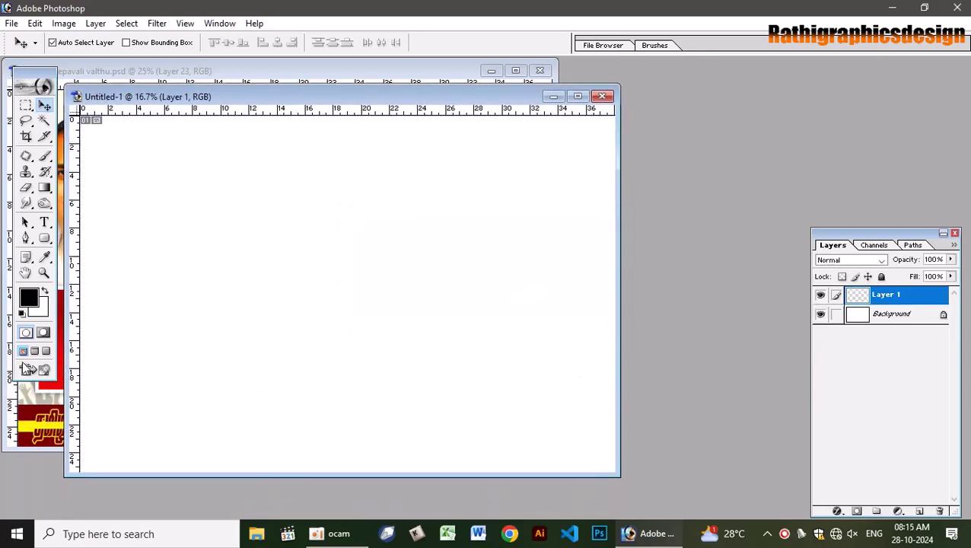
{"action": "left_click", "coordinate": [29, 298]}
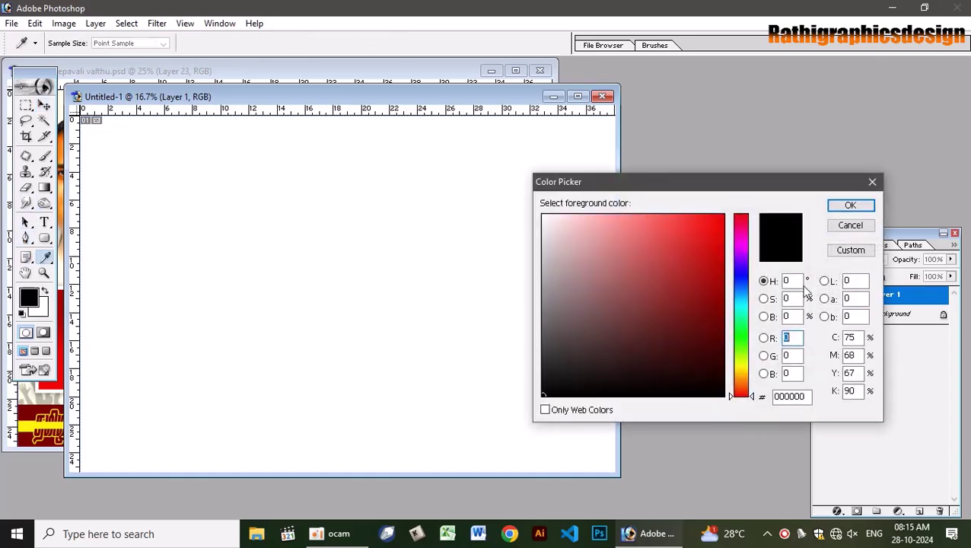
{"action": "double_click", "coordinate": [849, 337]}
{"action": "type", "text": "0"}
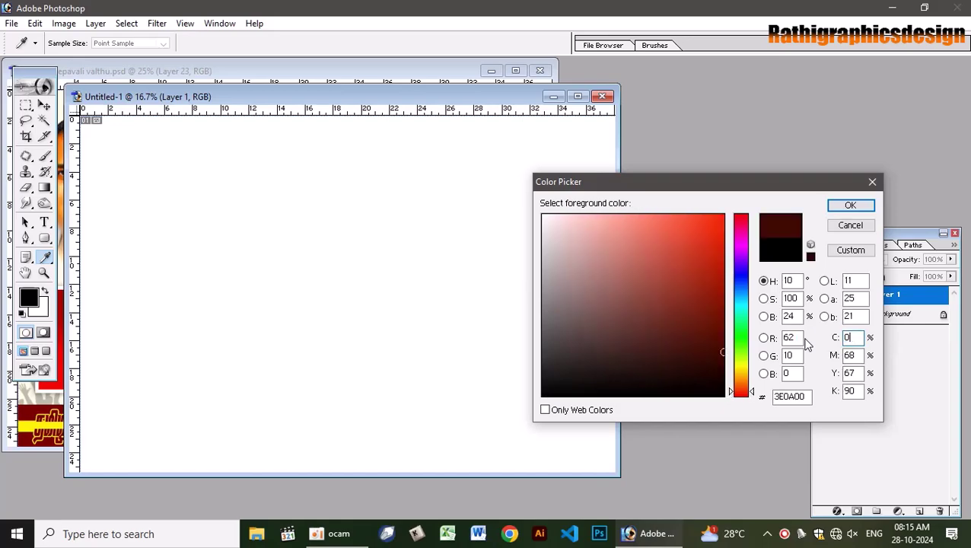
{"action": "key", "text": "Tab"}
{"action": "type", "text": "100"}
{"action": "key", "text": "Tab"}
{"action": "type", "text": "0"}
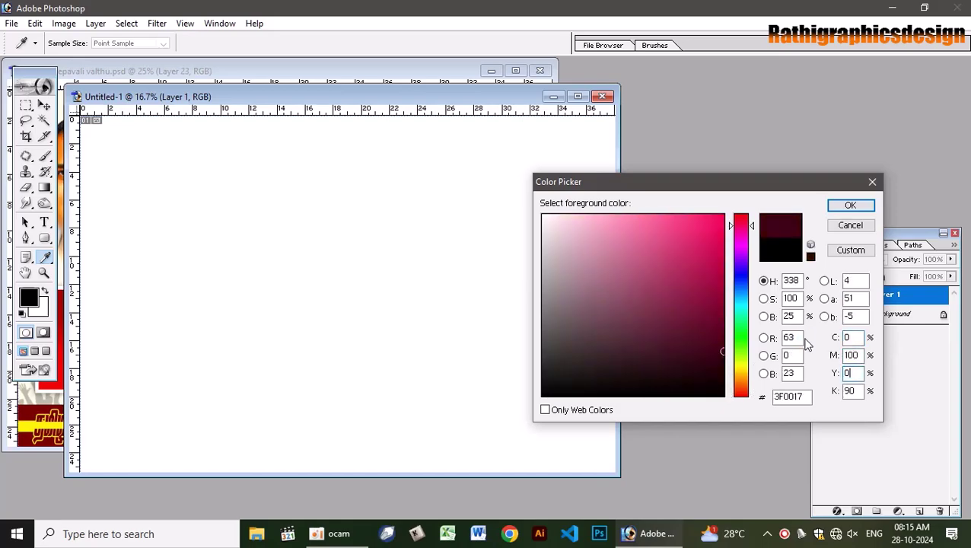
{"action": "type", "text": "100"}
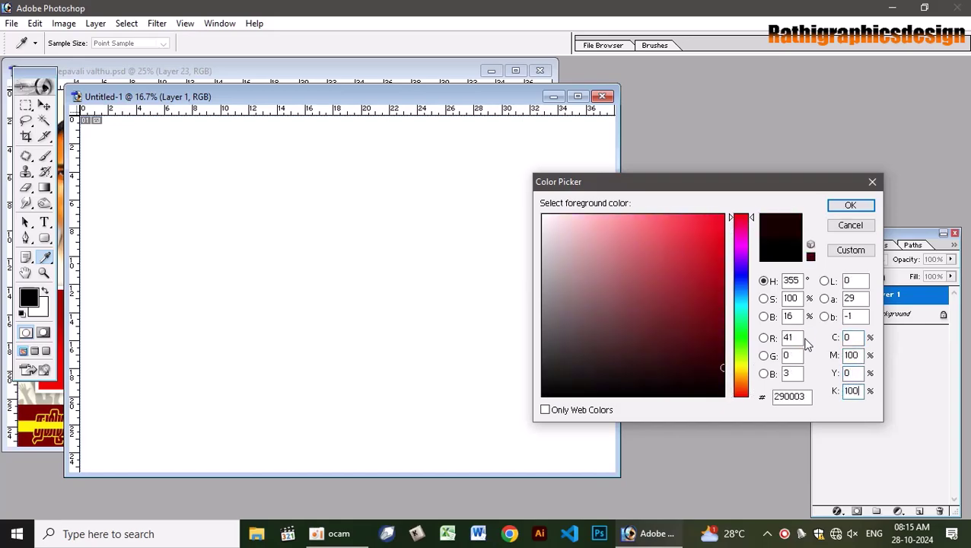
{"action": "key", "text": "shift+Tab"}
{"action": "type", "text": "100"}
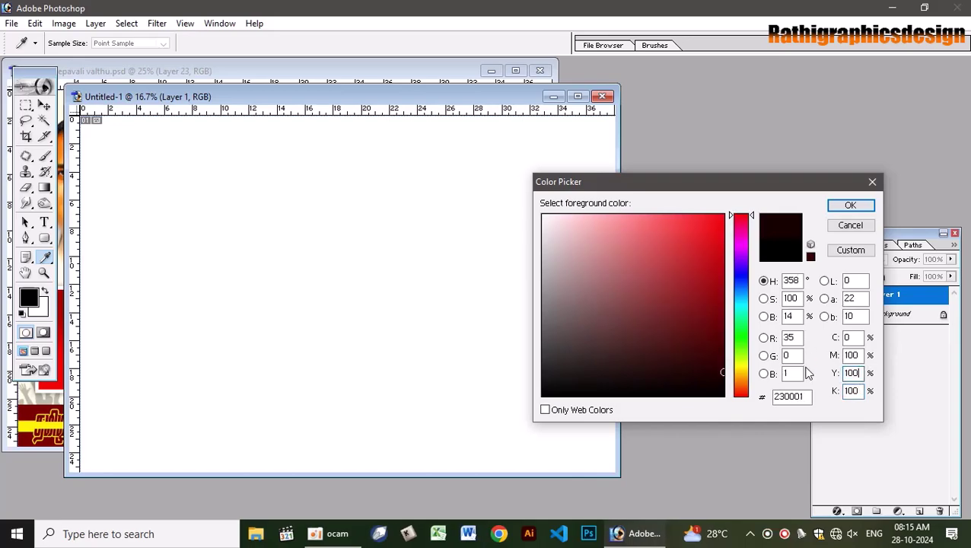
{"action": "key", "text": "Tab"}
{"action": "type", "text": "60"}
{"action": "key", "text": "Return"}
- Choose the Gradient tool with the Foreground to Transparent preset and enlarge the document window
{"action": "key", "text": "v"}
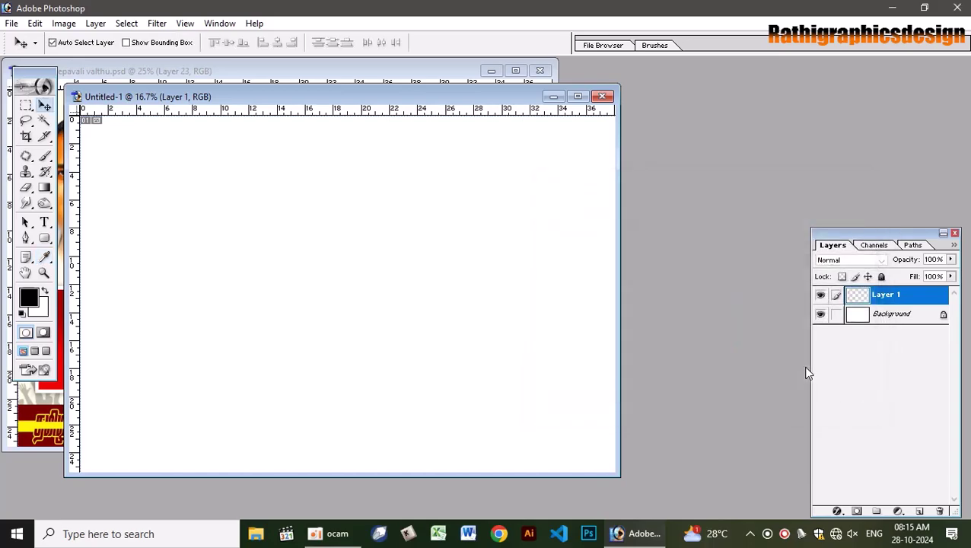
{"action": "left_click", "coordinate": [44, 187]}
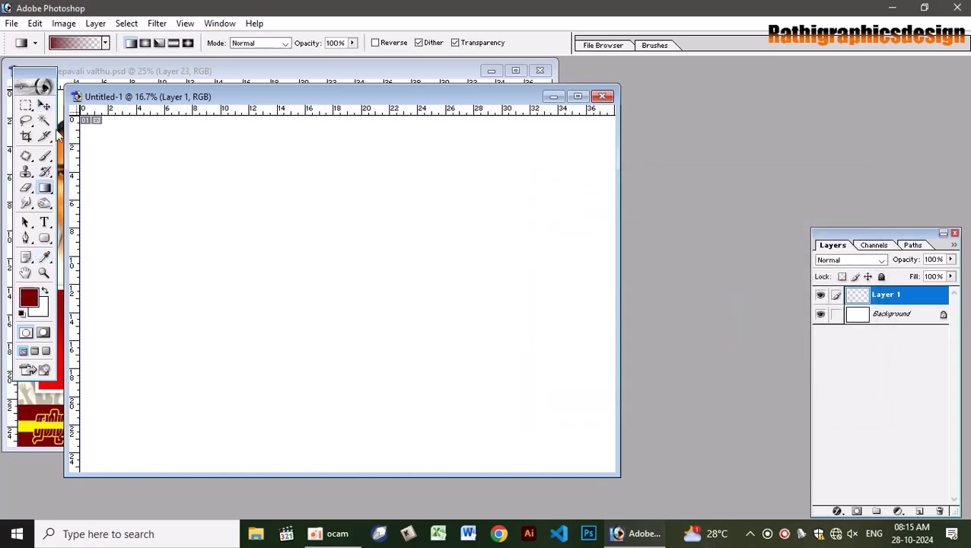
{"action": "left_click", "coordinate": [82, 44]}
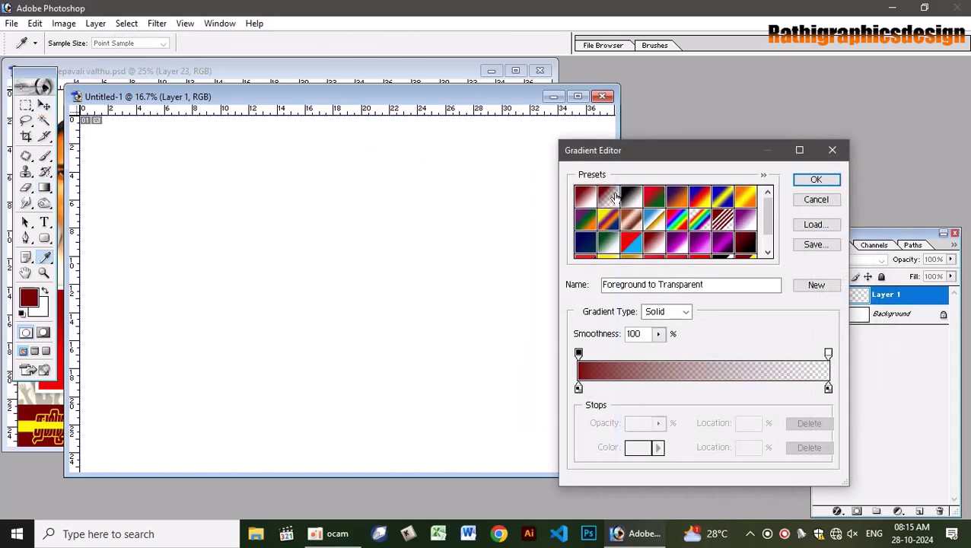
{"action": "left_click", "coordinate": [816, 180]}
{"action": "left_click", "coordinate": [578, 97]}
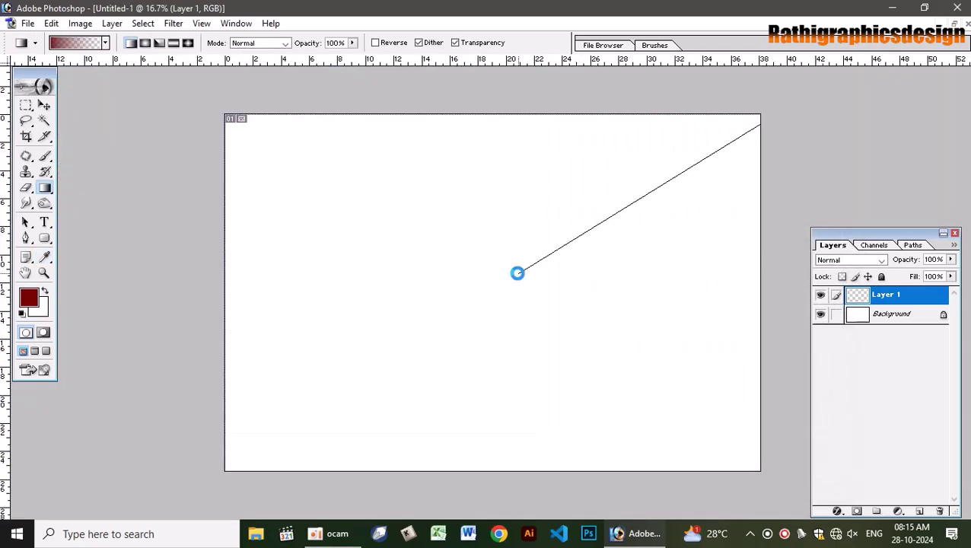
- Fill Layer 1 with a dark red gradient dragged from the right edge leftward
{"action": "left_click_drag", "start_coordinate": [775, 115], "coordinate": [520, 271]}
{"action": "left_click_drag", "start_coordinate": [755, 471], "coordinate": [652, 383]}
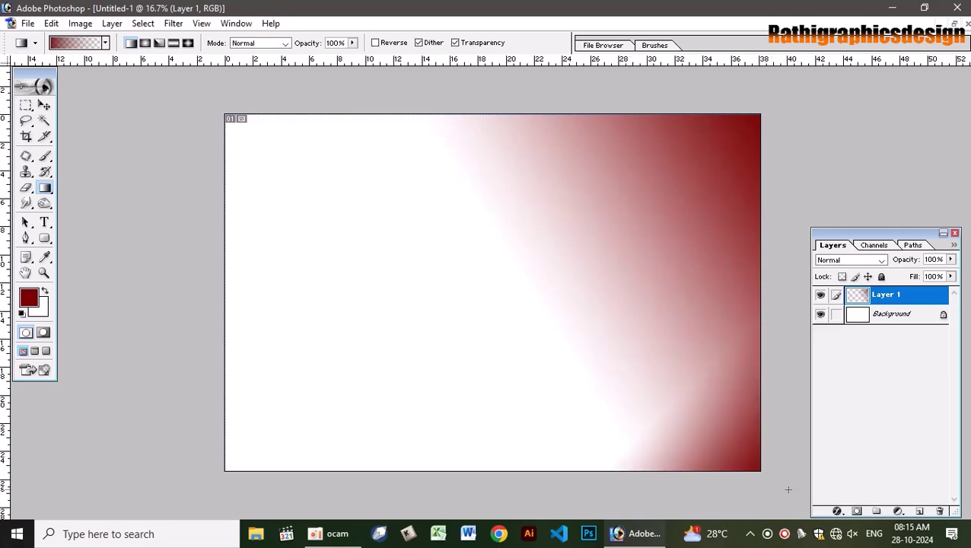
{"action": "left_click_drag", "start_coordinate": [754, 465], "coordinate": [376, 305]}
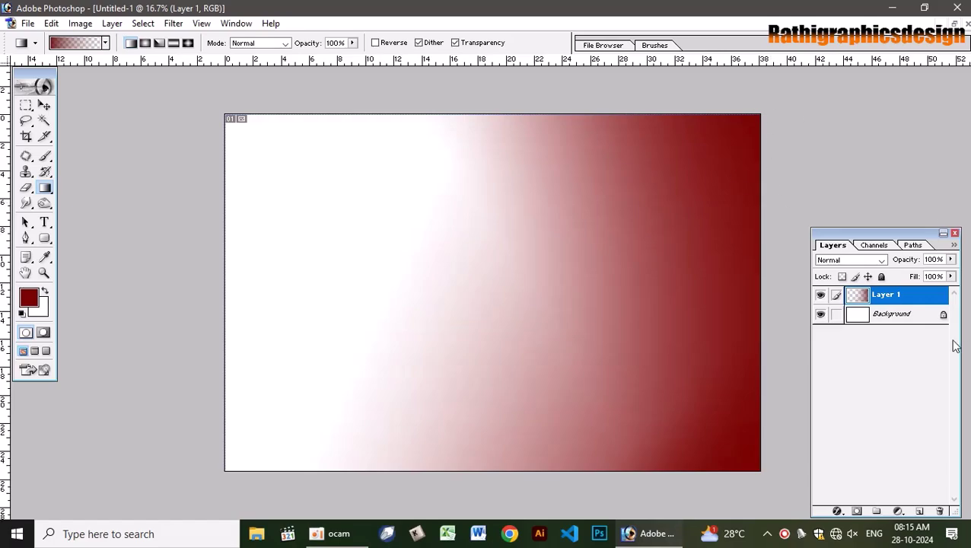
{"action": "key", "text": "ctrl+shift+n"}
- Add Layer 2 and set the foreground colour to yellow FFF200
{"action": "key", "text": "Return"}
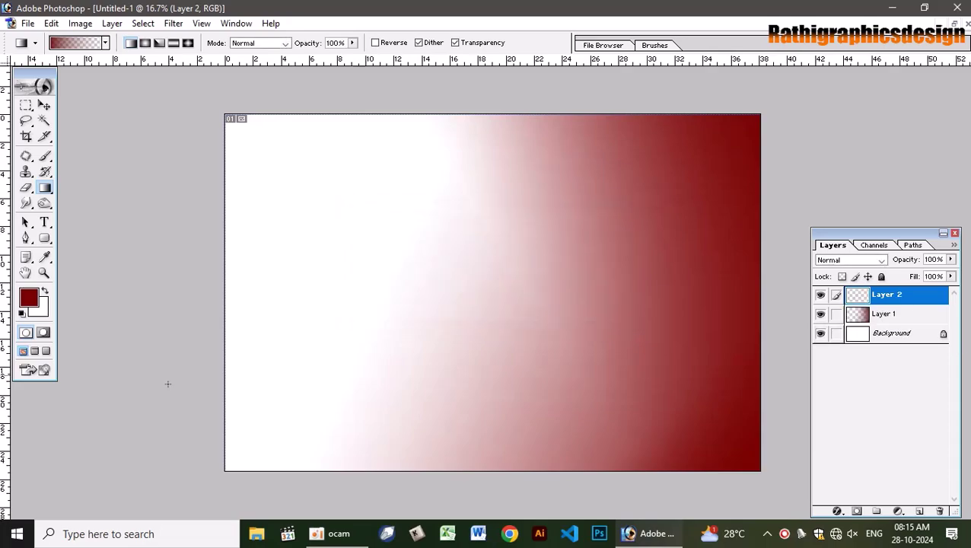
{"action": "left_click", "coordinate": [26, 296]}
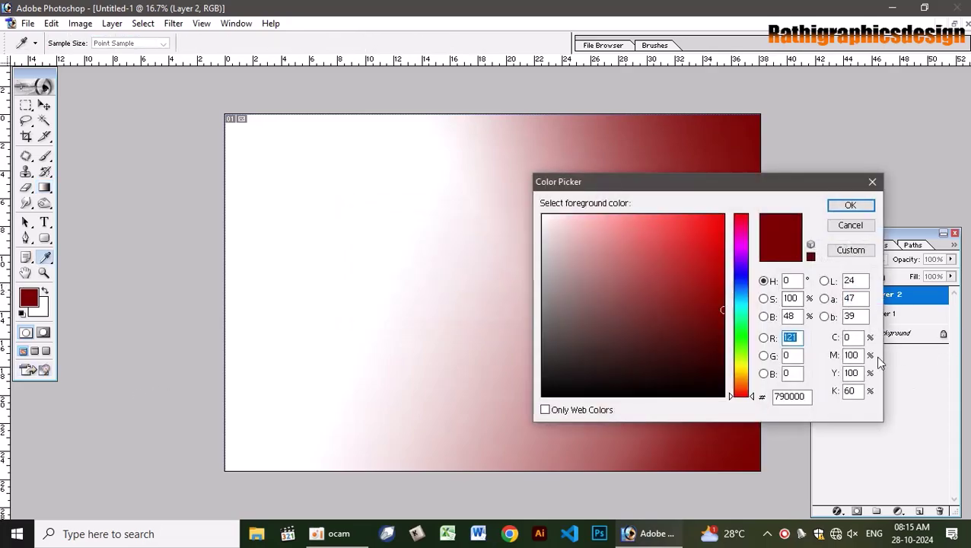
{"action": "type", "text": "0"}
{"action": "key", "text": "Tab"}
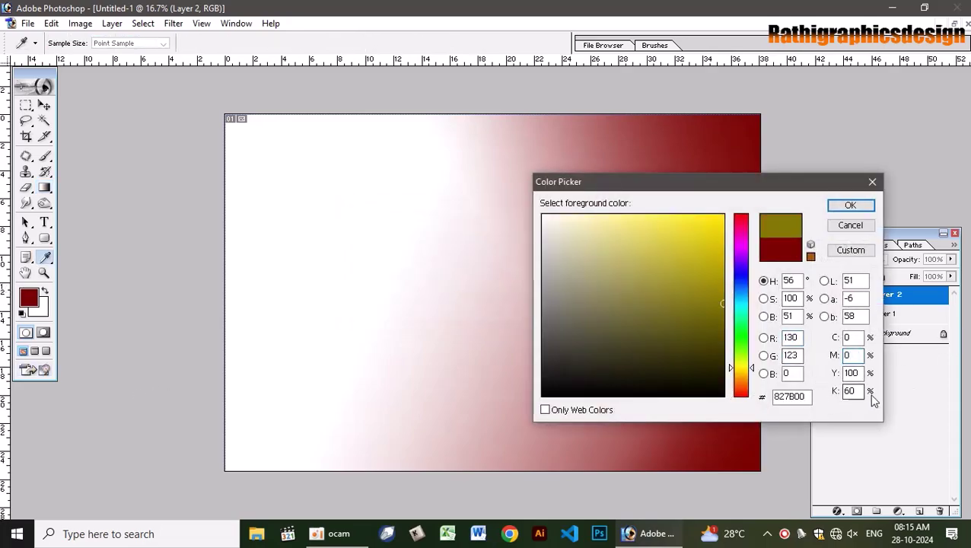
{"action": "key", "text": "Tab"}
{"action": "type", "text": "0"}
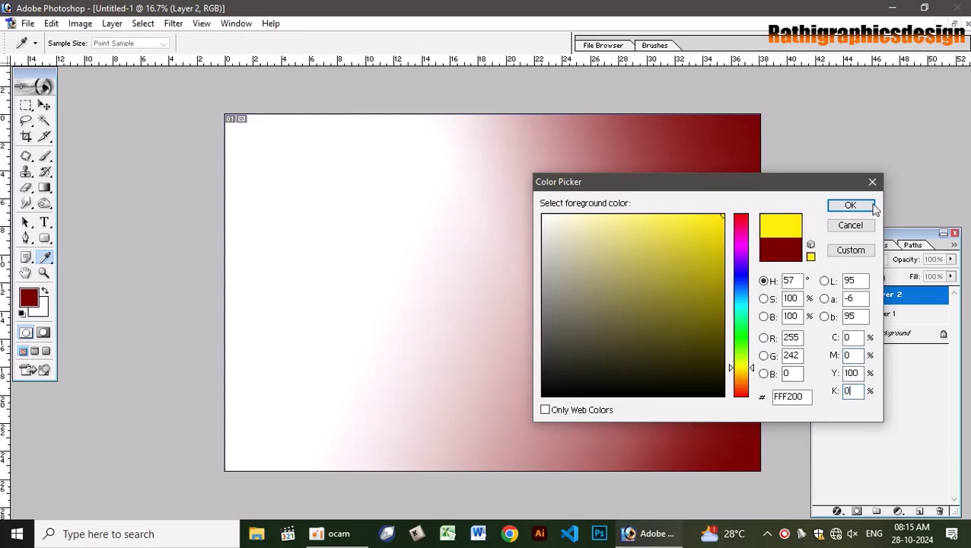
{"action": "left_click", "coordinate": [849, 206]}
- Paint a large soft yellow glow on the right side with a 2500 px brush
{"action": "key", "text": "b"}
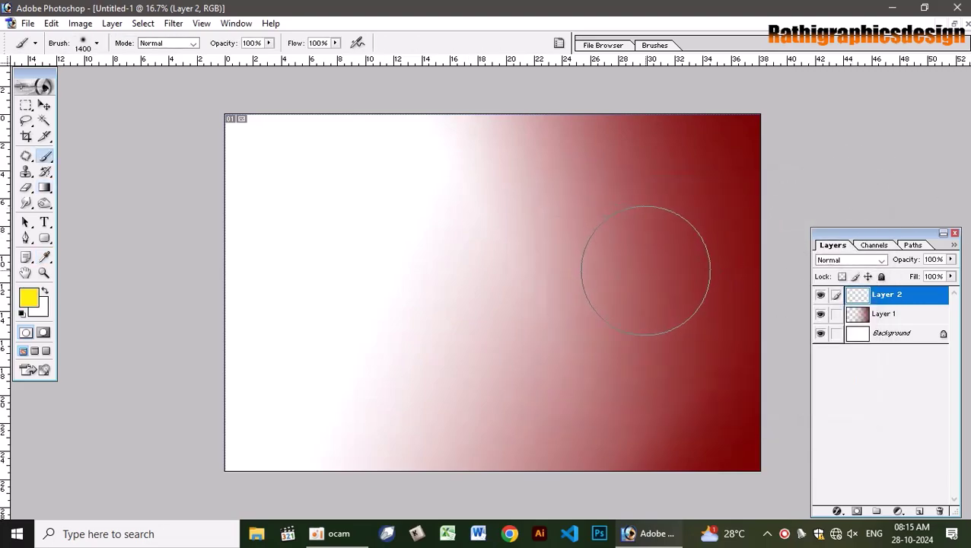
{"action": "key", "text": "bracketright"}
{"action": "key", "text": "bracketright"}
{"action": "key", "text": "bracketright"}
{"action": "key", "text": "bracketright"}
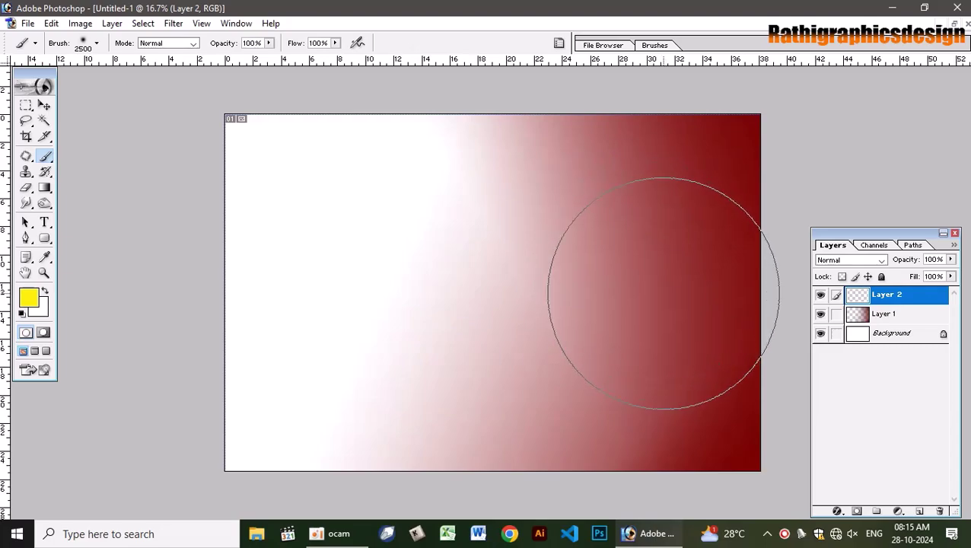
{"action": "left_click", "coordinate": [663, 293]}
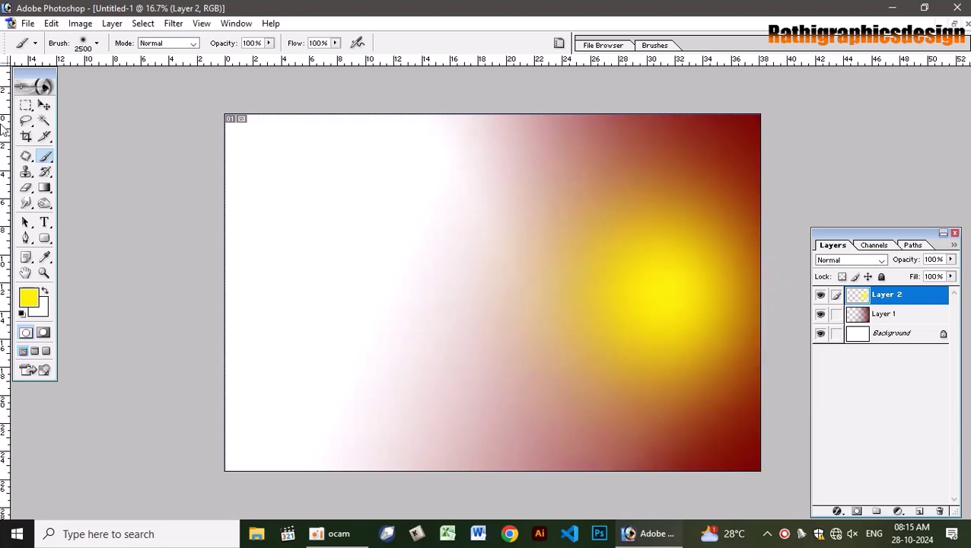
- Stretch the yellow glow leftward across the canvas with Free Transform
{"action": "left_click", "coordinate": [45, 104]}
{"action": "key", "text": "ctrl+t"}
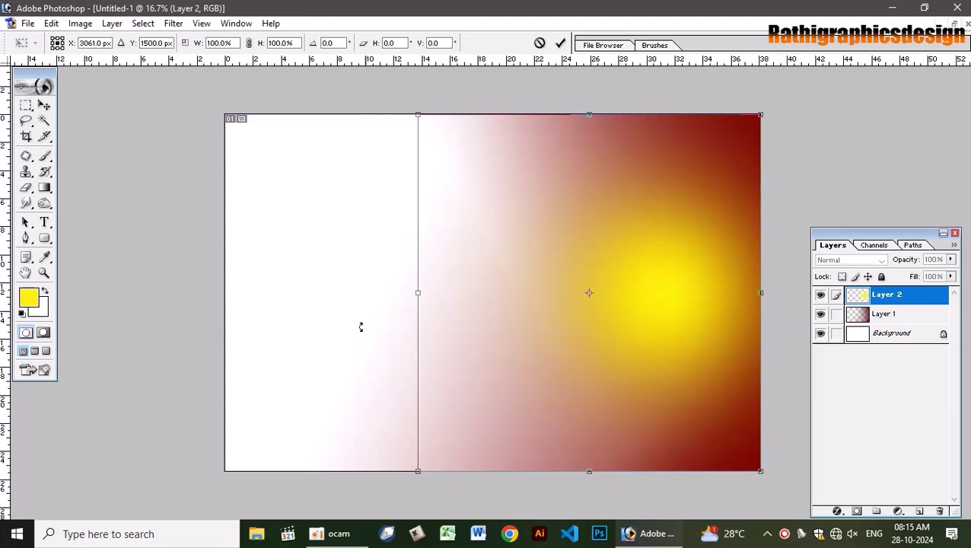
{"action": "left_click_drag", "start_coordinate": [411, 293], "coordinate": [293, 282]}
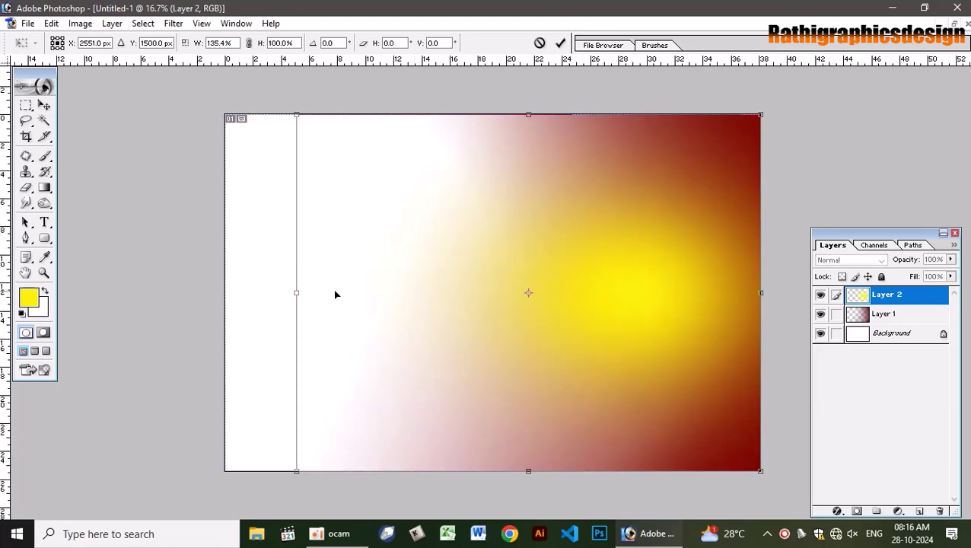
{"action": "key", "text": "Return"}
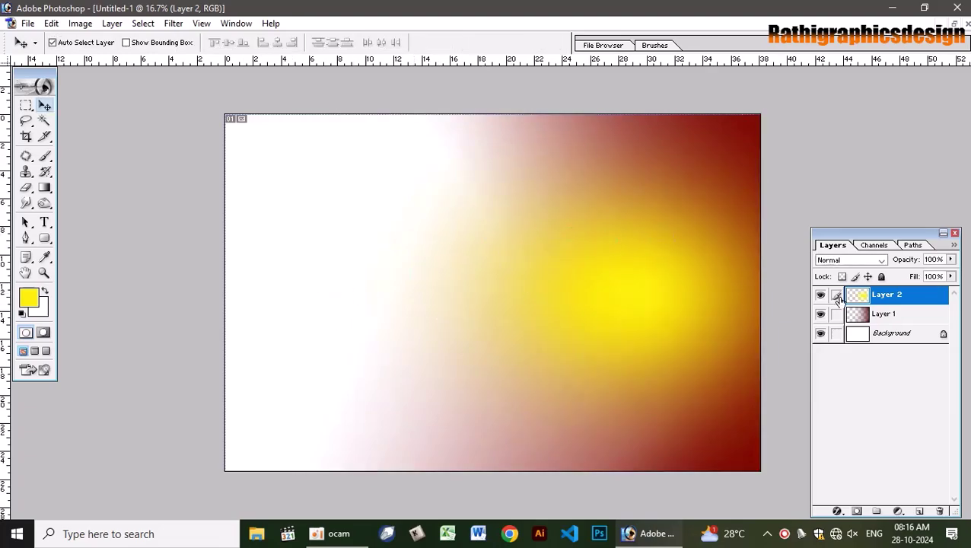
{"action": "key", "text": "ctrl+bracketleft"}
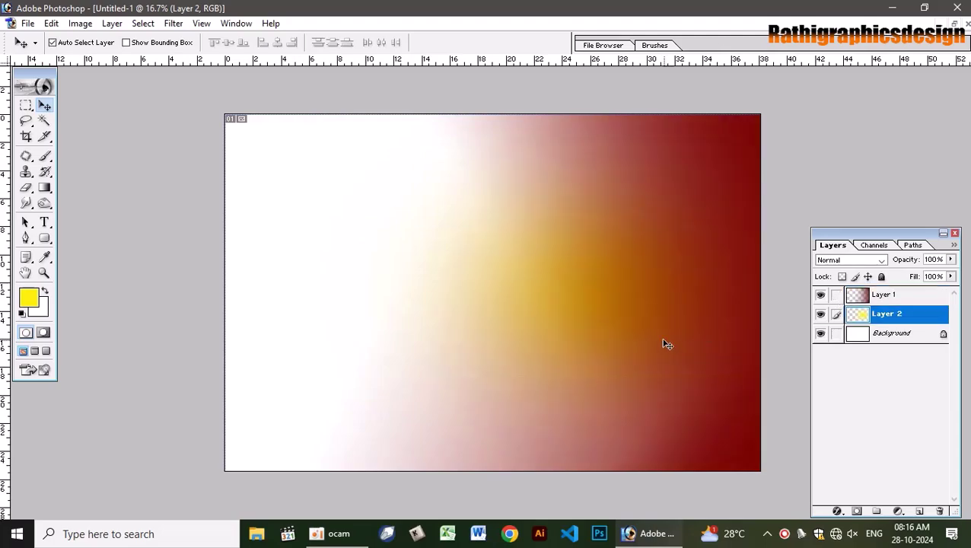
{"action": "key", "text": "ctrl+bracketright"}
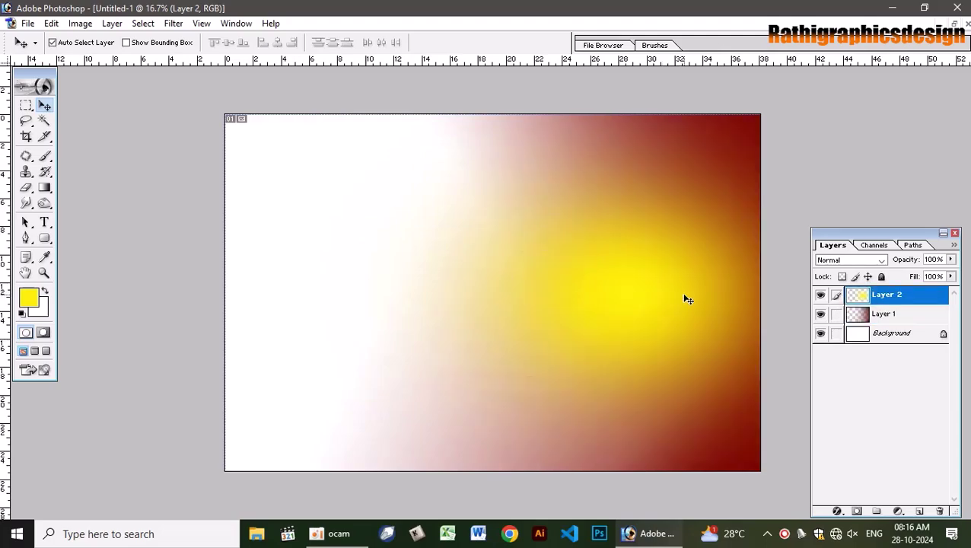
- Set Layer 2's blend mode to Vivid Light
{"action": "left_click", "coordinate": [873, 259]}
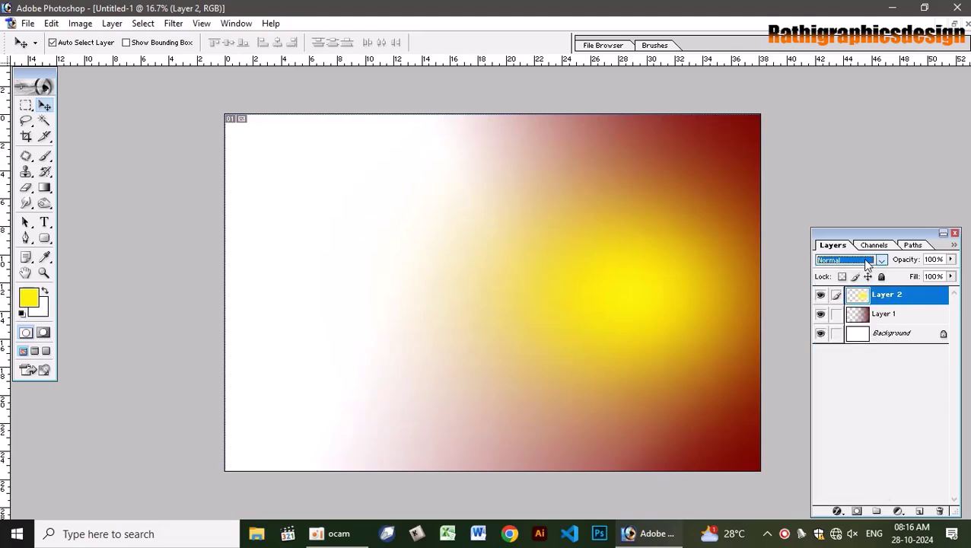
{"action": "key", "text": "Down"}
{"action": "key", "text": "Down"}
{"action": "key", "text": "Down"}
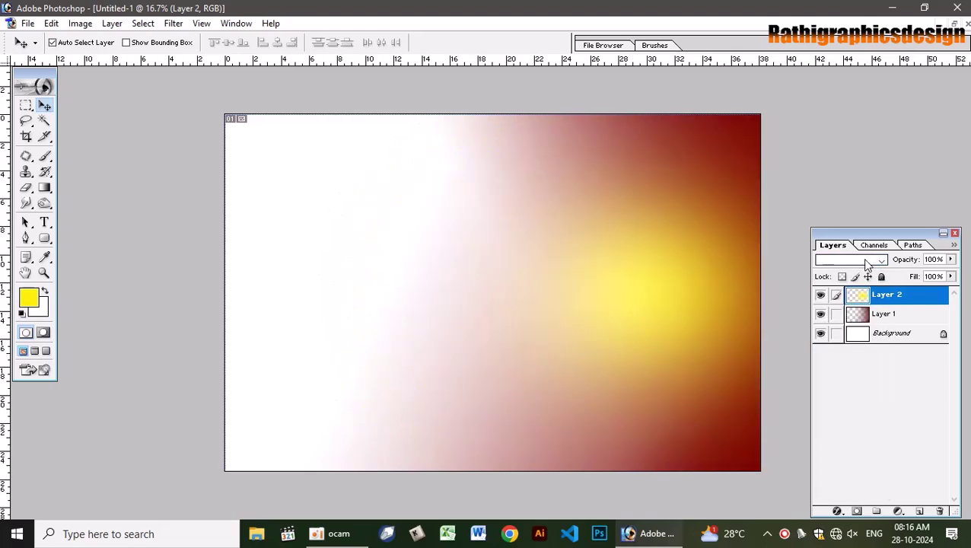
{"action": "key", "text": "Down"}
{"action": "key", "text": "Down"}
{"action": "key", "text": "Down"}
{"action": "key", "text": "Down"}
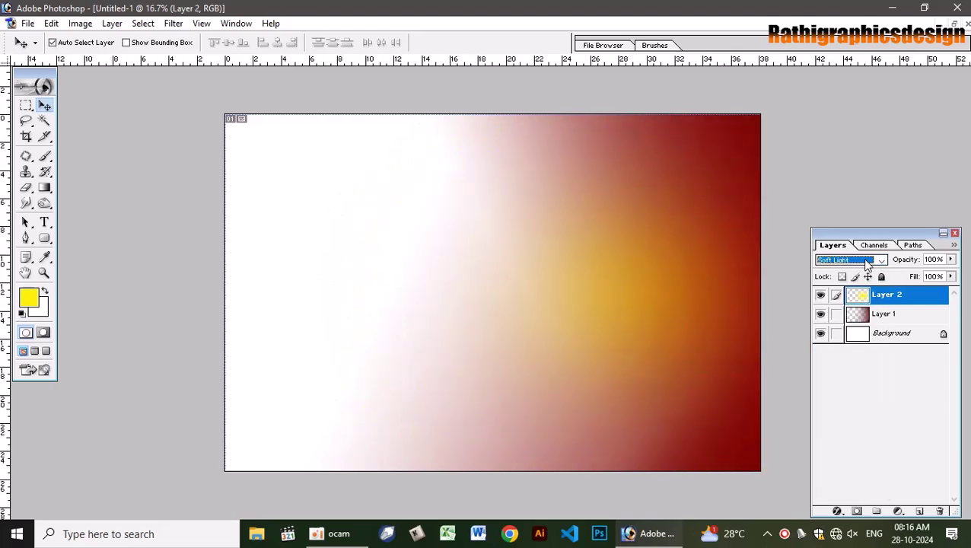
{"action": "key", "text": "Down"}
{"action": "key", "text": "Down"}
{"action": "key", "text": "Down"}
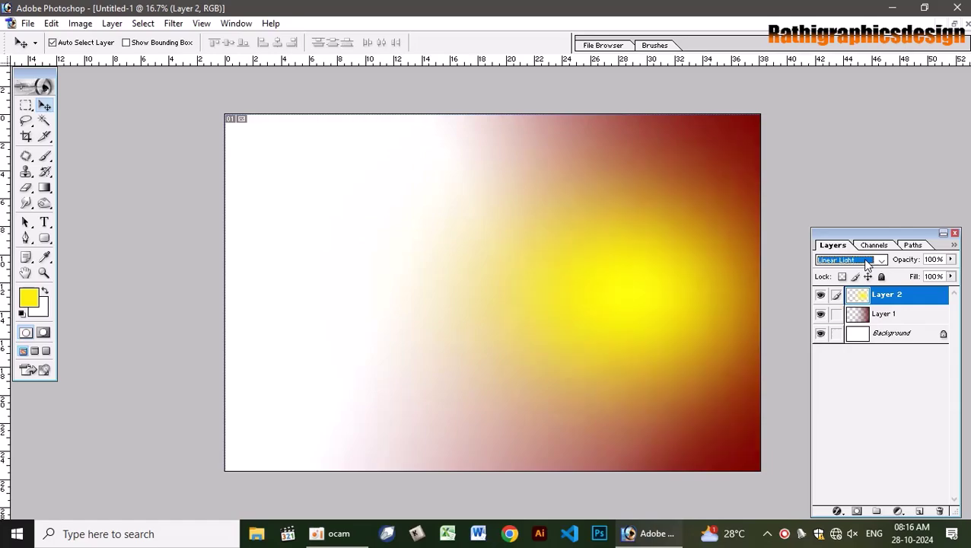
{"action": "key", "text": "Down"}
{"action": "key", "text": "Down"}
{"action": "key", "text": "Up"}
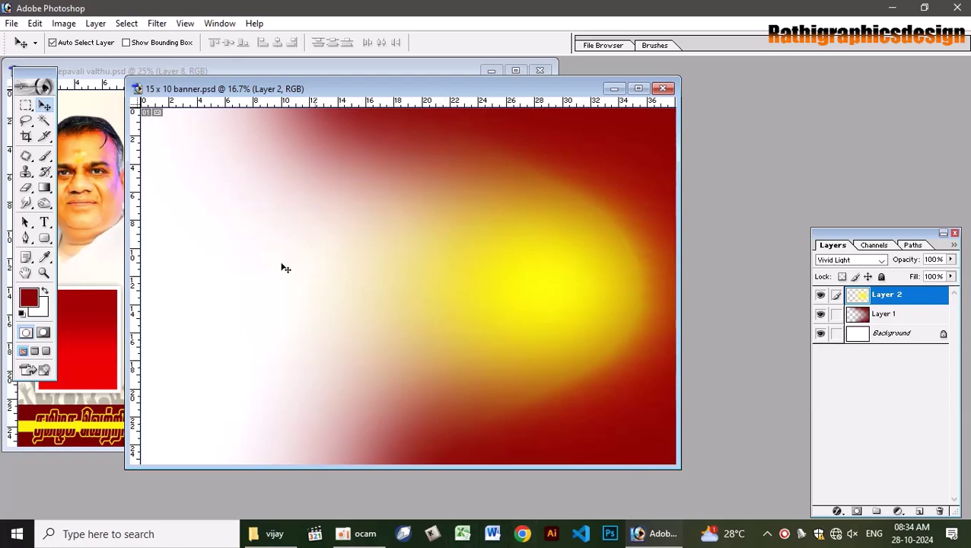
- Fill the Background with cream CMYK 0/0/10/0 (#FFFDE9), then select Layer 1 and maximize the window
{"action": "key", "text": "alt+shift+bracketleft"}
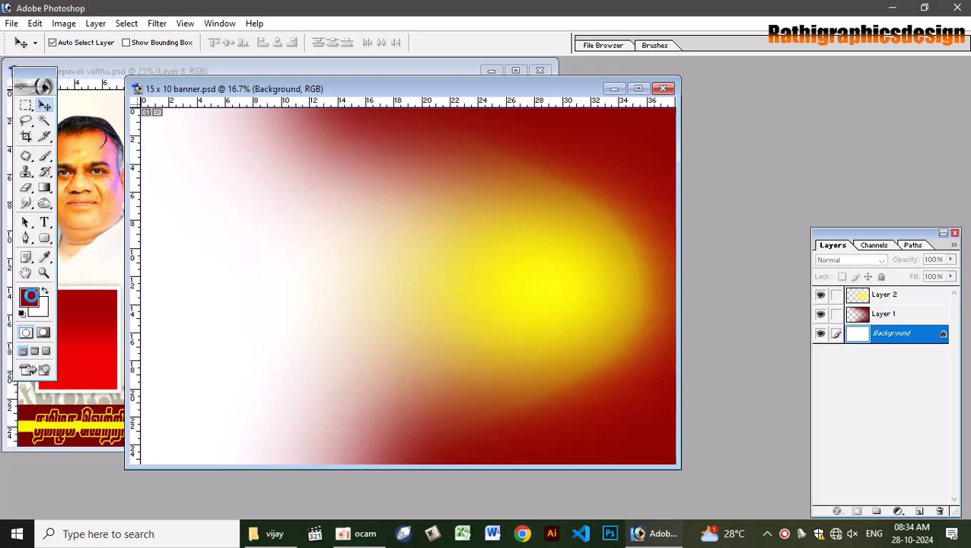
{"action": "left_click", "coordinate": [28, 298]}
{"action": "double_click", "coordinate": [850, 355]}
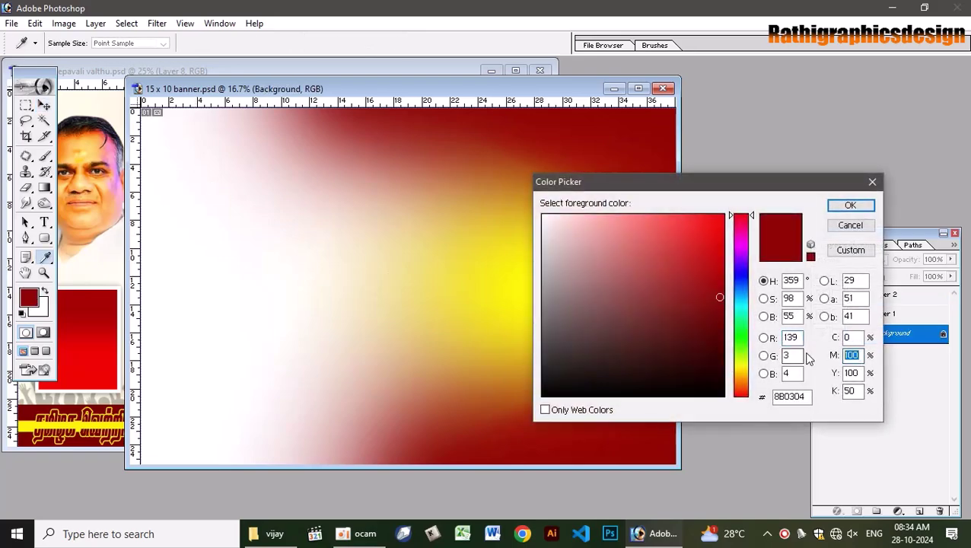
{"action": "type", "text": "0"}
{"action": "key", "text": "Tab"}
{"action": "type", "text": "10"}
{"action": "key", "text": "Tab"}
{"action": "type", "text": "0"}
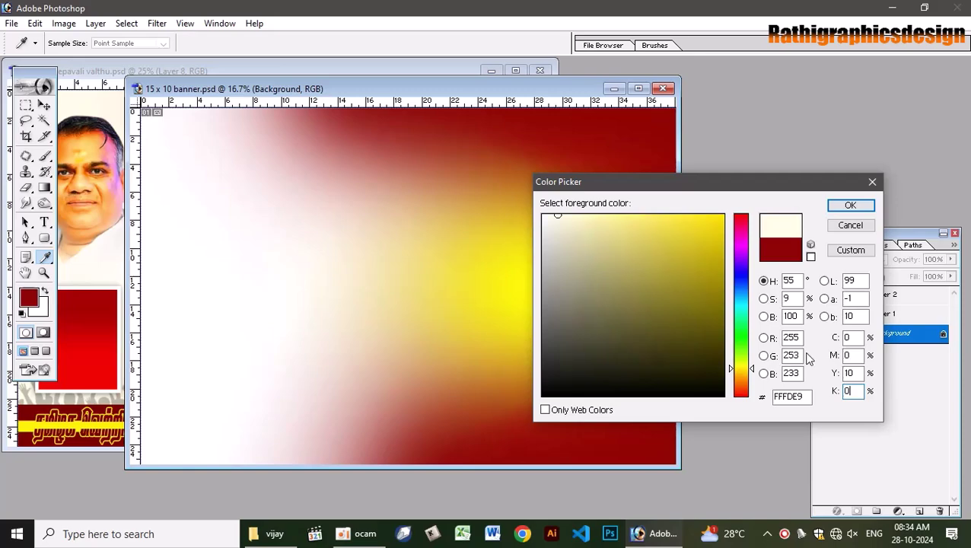
{"action": "key", "text": "Return"}
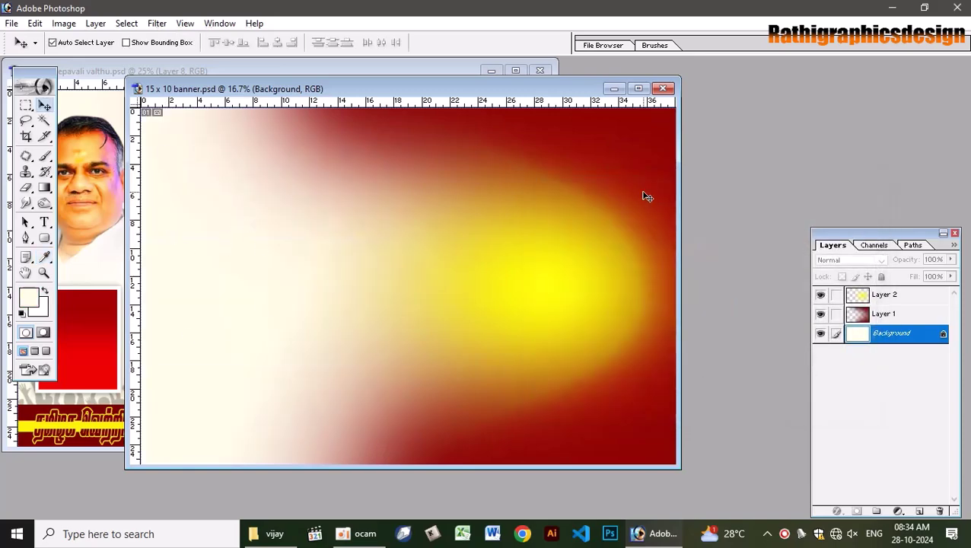
{"action": "left_click", "coordinate": [619, 159]}
{"action": "left_click", "coordinate": [637, 88]}
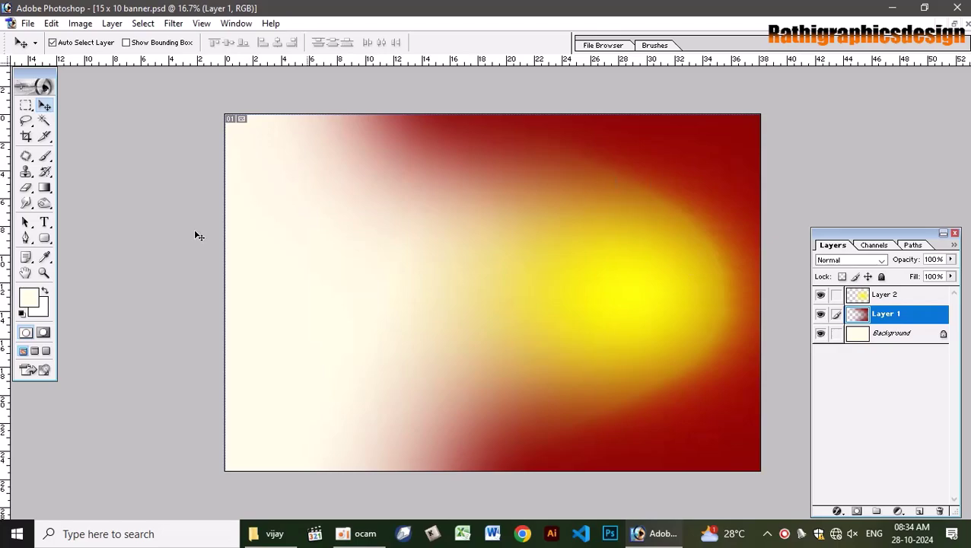
- Set the foreground colour to deep red CMYK 0/100/100/50 and restore the banner to a floating window
{"action": "left_click", "coordinate": [44, 187]}
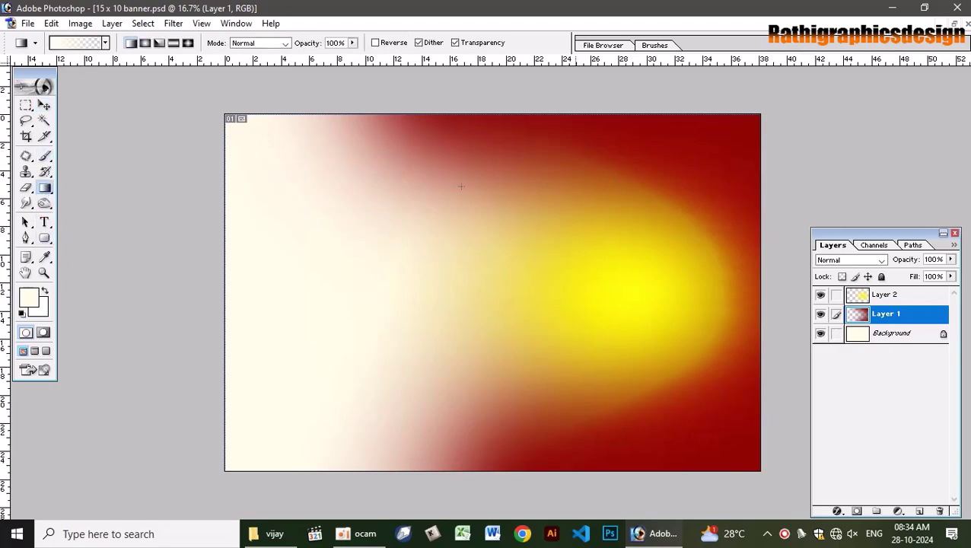
{"action": "left_click", "coordinate": [44, 155]}
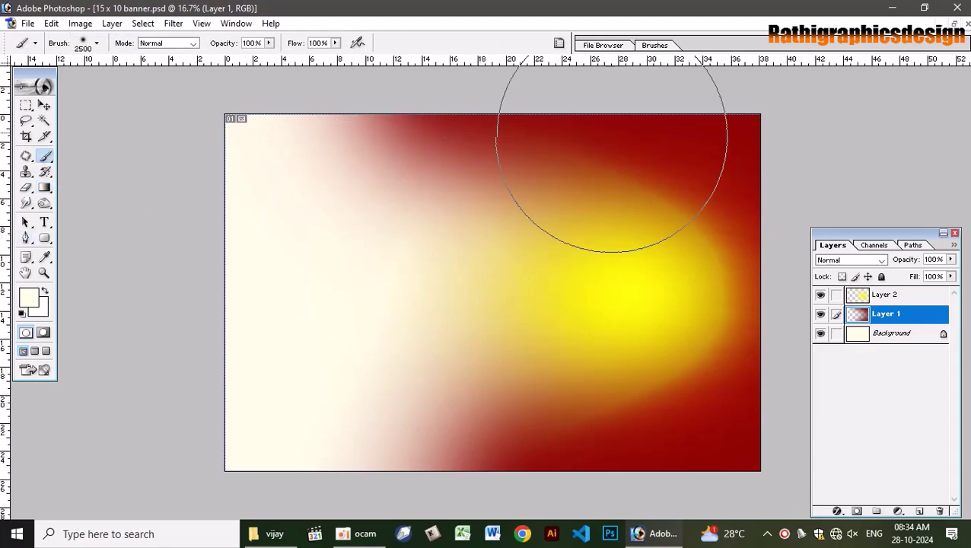
{"action": "key", "text": "i"}
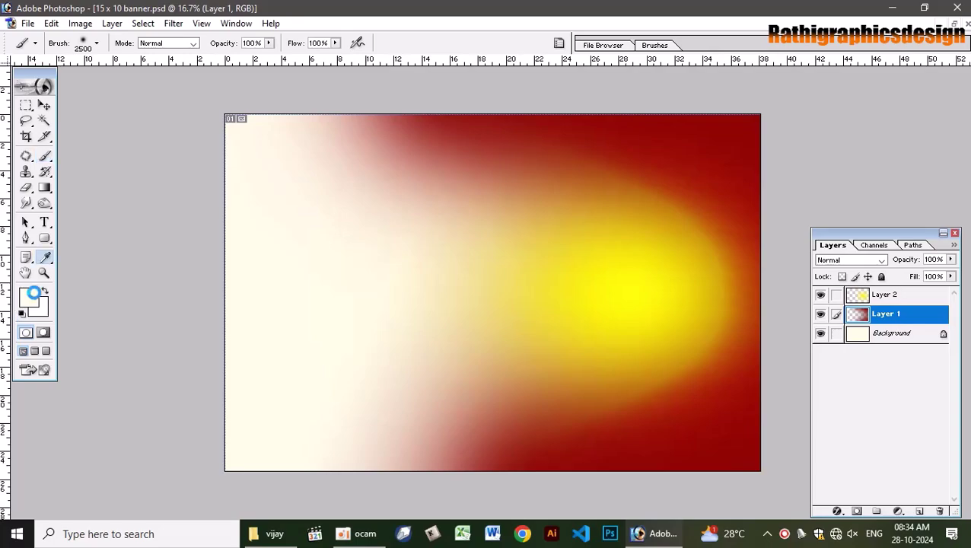
{"action": "left_click", "coordinate": [29, 298]}
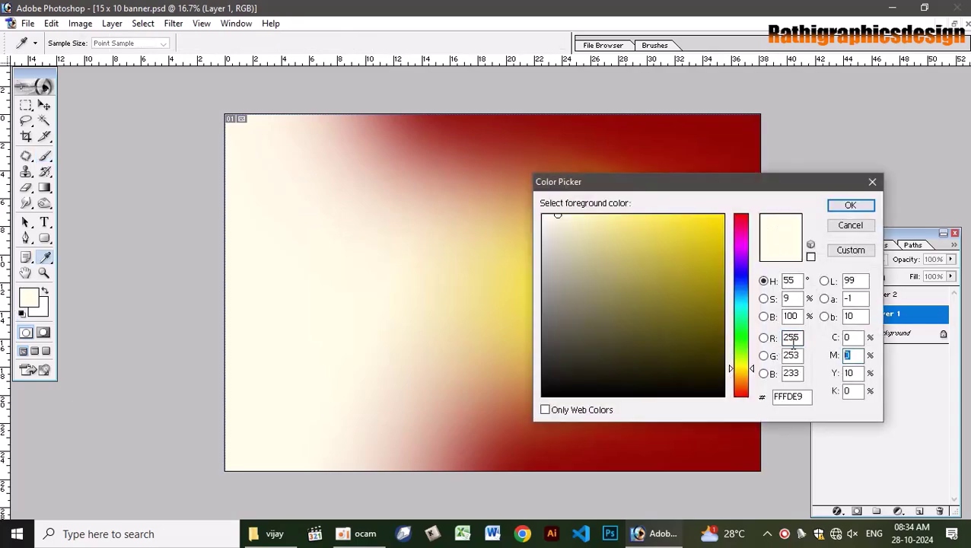
{"action": "type", "text": "100"}
{"action": "key", "text": "Tab"}
{"action": "type", "text": "0"}
{"action": "key", "text": "Tab"}
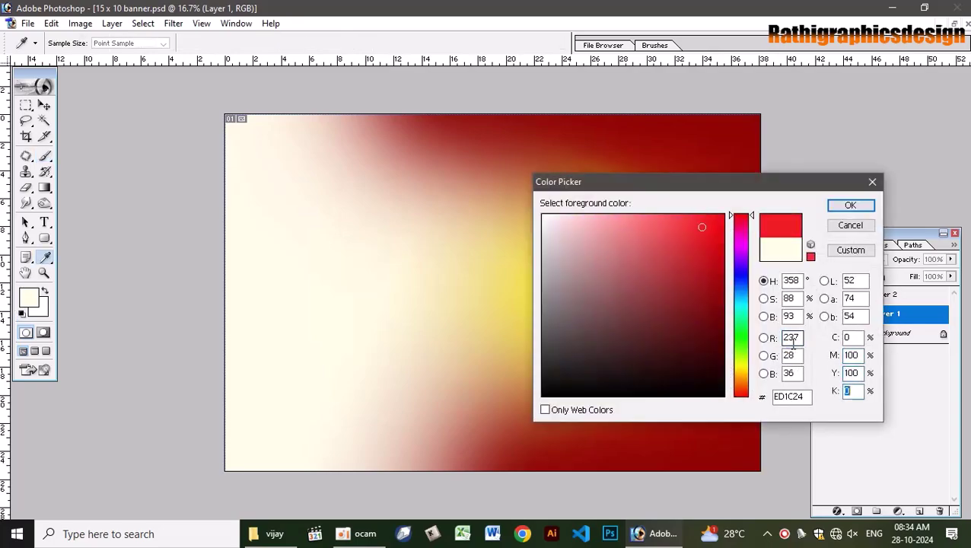
{"action": "type", "text": "50"}
{"action": "key", "text": "Return"}
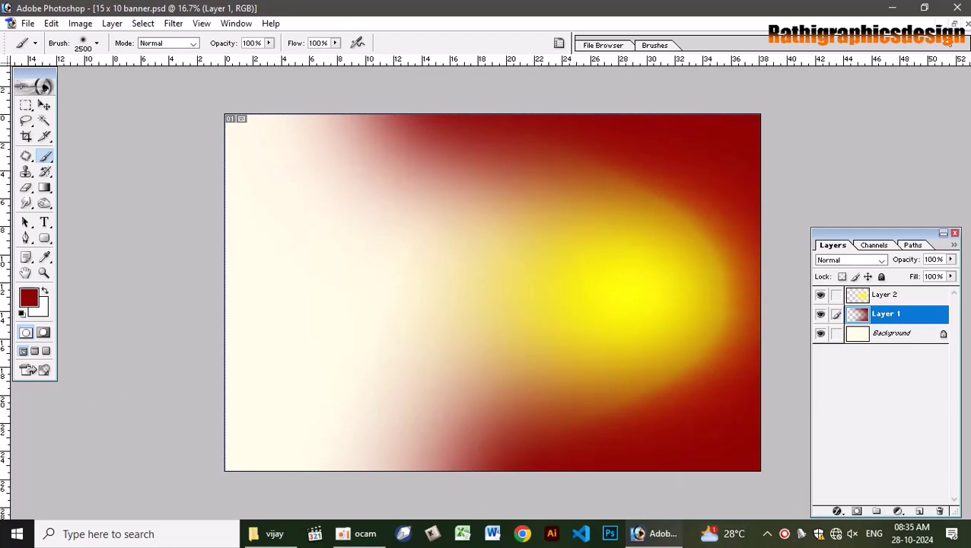
{"action": "left_click", "coordinate": [953, 24]}
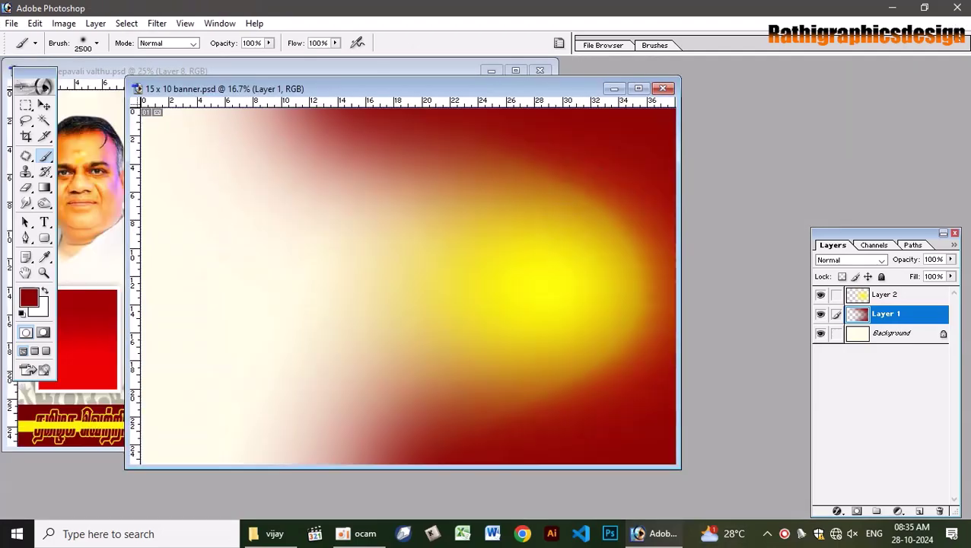
- Try dragging the poster's red artwork layer into the banner, then undo it
{"action": "left_click", "coordinate": [82, 104]}
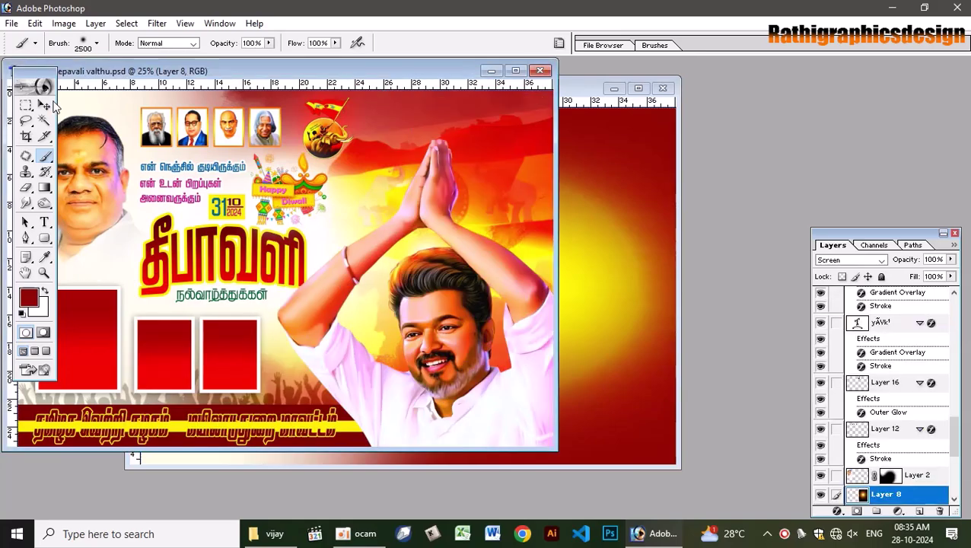
{"action": "left_click", "coordinate": [48, 106]}
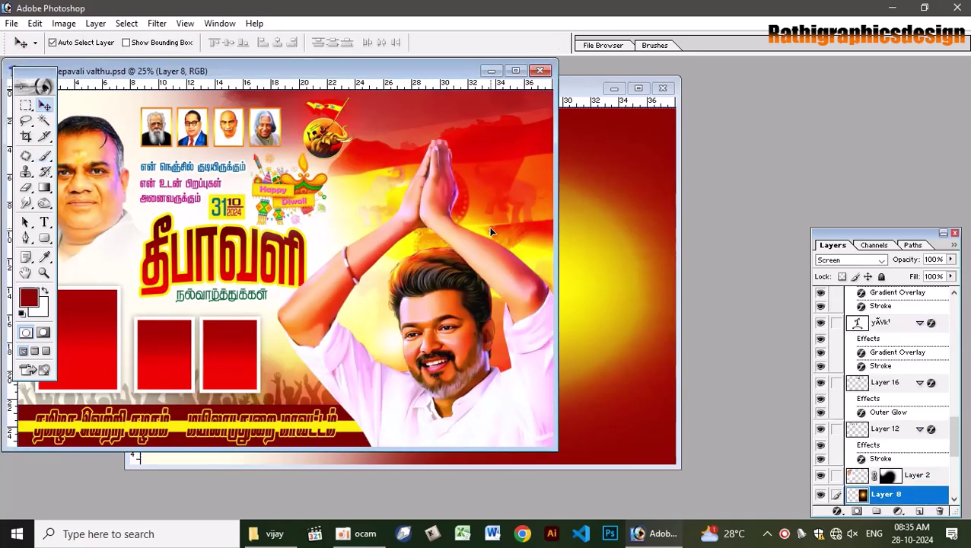
{"action": "key", "text": "ctrl+v"}
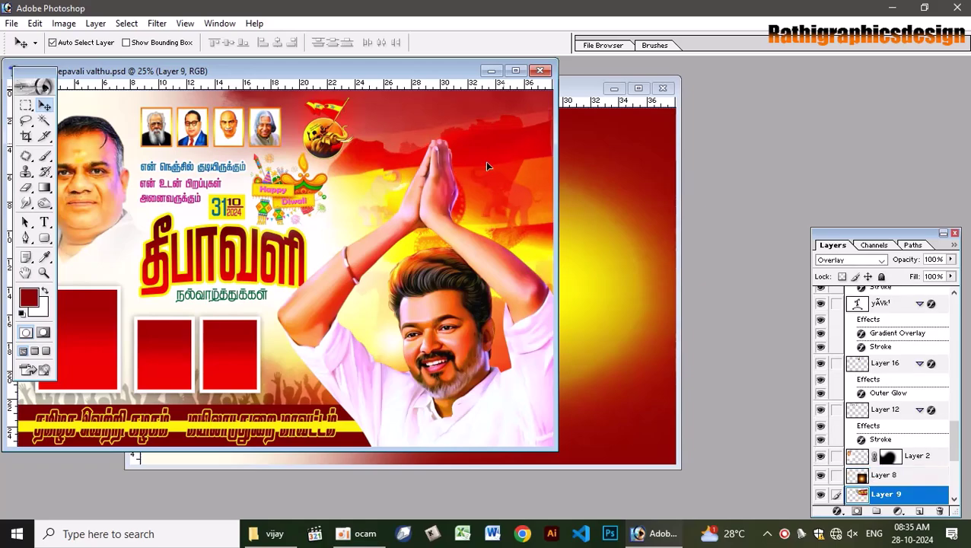
{"action": "mouse_move", "coordinate": [471, 176]}
{"action": "left_mouse_down"}
{"action": "mouse_move", "coordinate": [489, 203]}
{"action": "mouse_move", "coordinate": [607, 147]}
{"action": "left_mouse_up"}
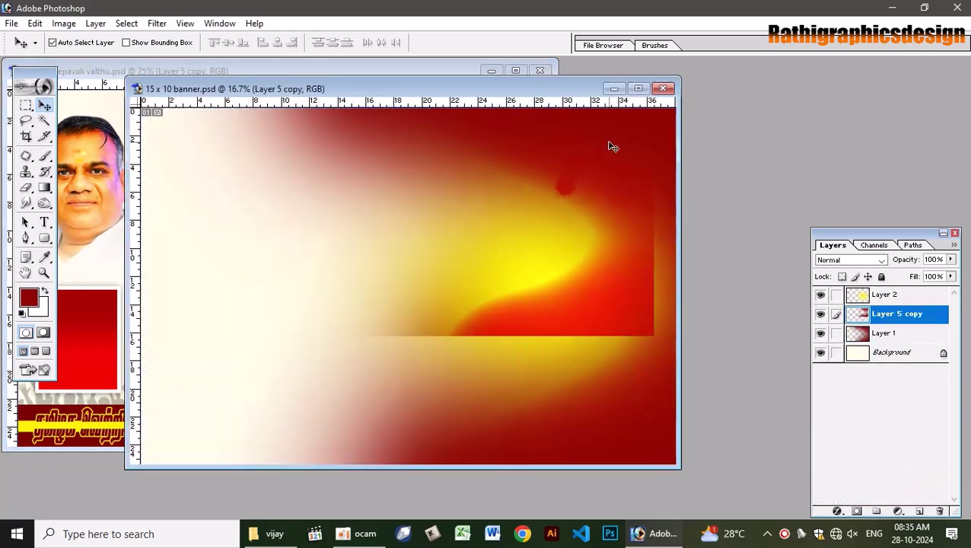
{"action": "key", "text": "ctrl+z"}
- Bring the poster's map layer (Layer 7) to the top of the stack and return to the banner
{"action": "left_click", "coordinate": [106, 161]}
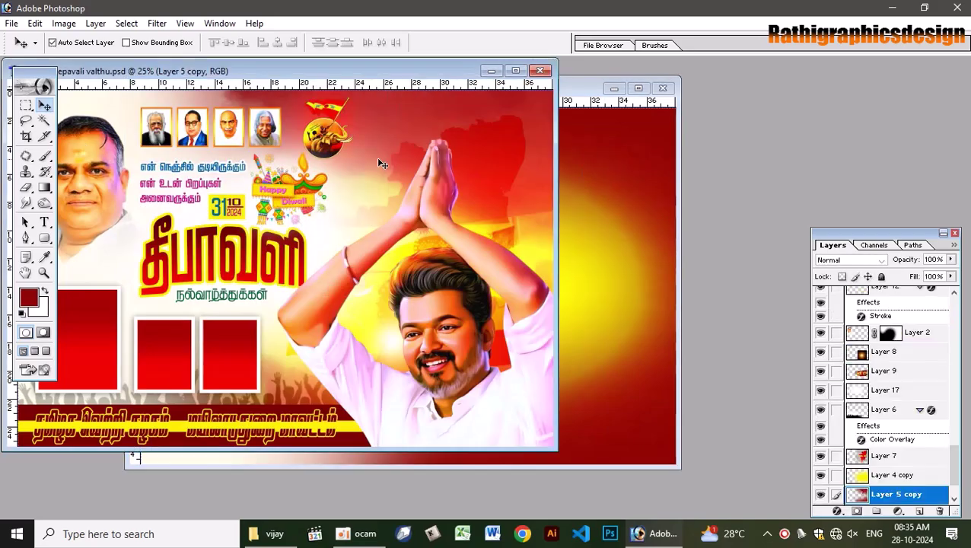
{"action": "left_click", "coordinate": [493, 153]}
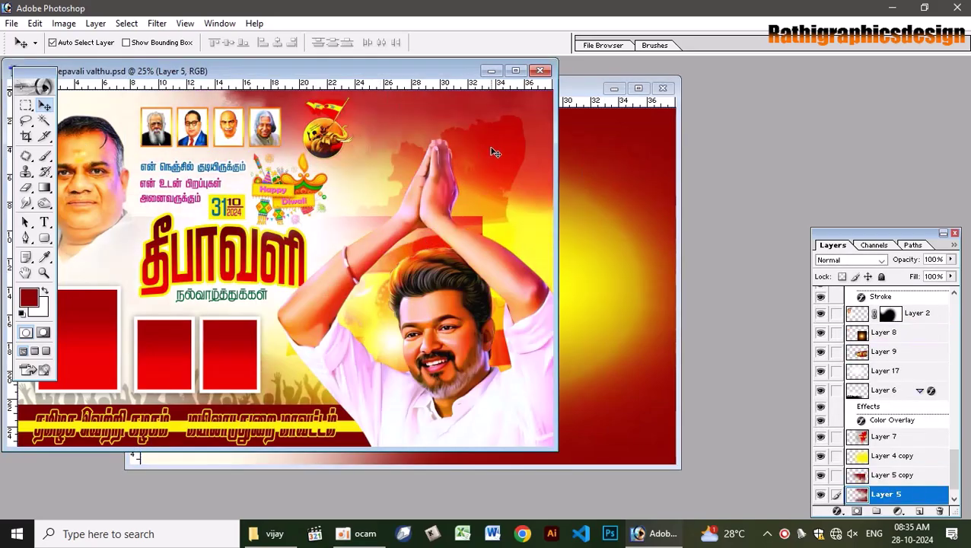
{"action": "left_click", "coordinate": [870, 440]}
{"action": "key", "text": "ctrl+shift+bracketright"}
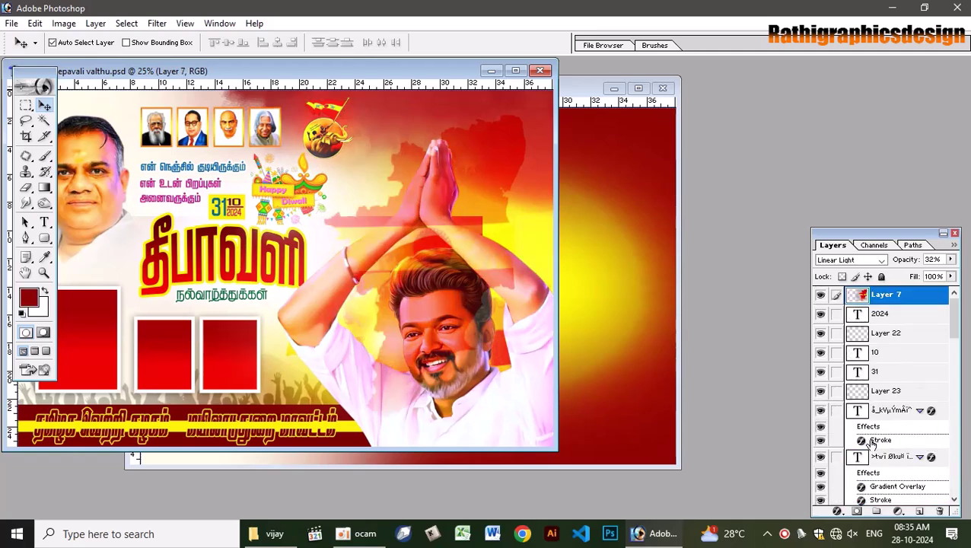
{"action": "left_click", "coordinate": [608, 173]}
- Delete the banner's Layer 3 and browse the Deepavali design's layers to find the map
{"action": "key", "text": "Delete"}
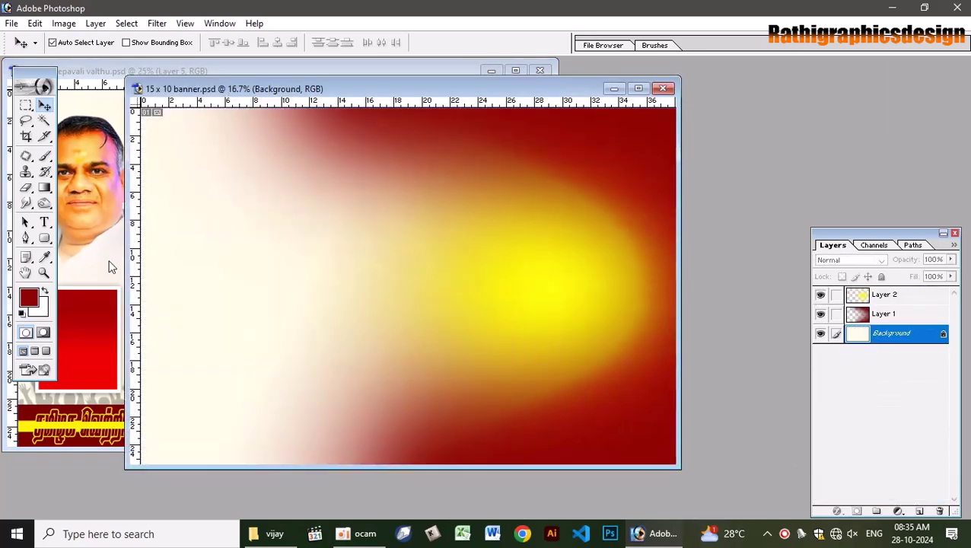
{"action": "left_click", "coordinate": [111, 267]}
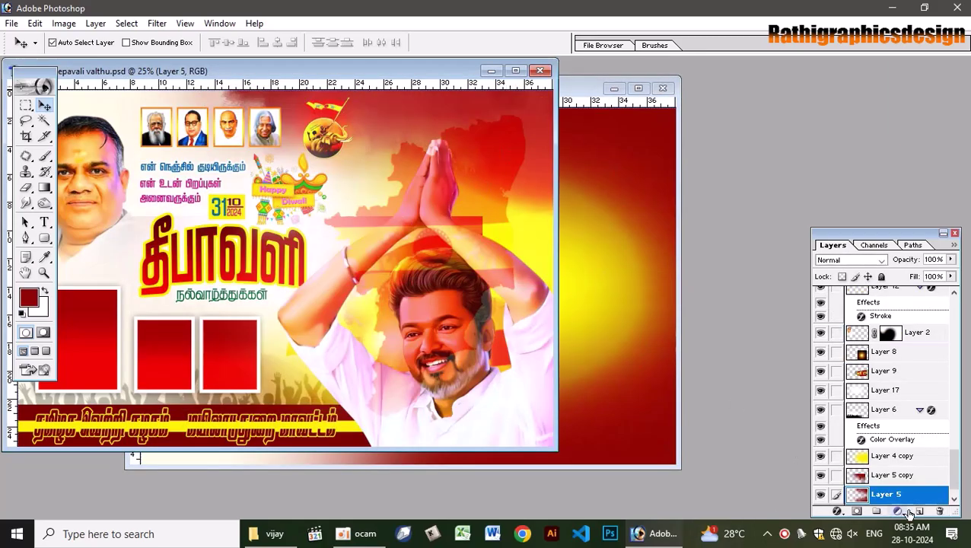
{"action": "left_click", "coordinate": [885, 372]}
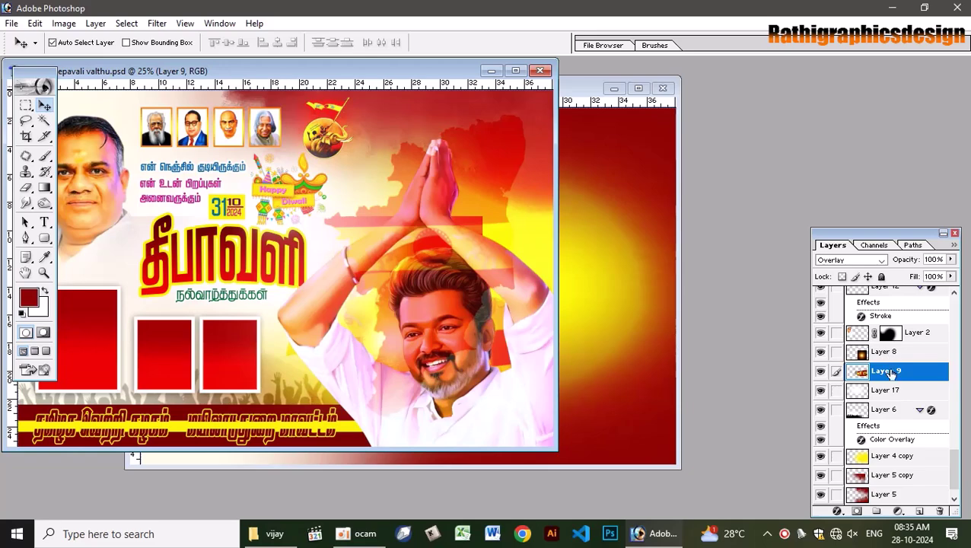
{"action": "left_click", "coordinate": [921, 337]}
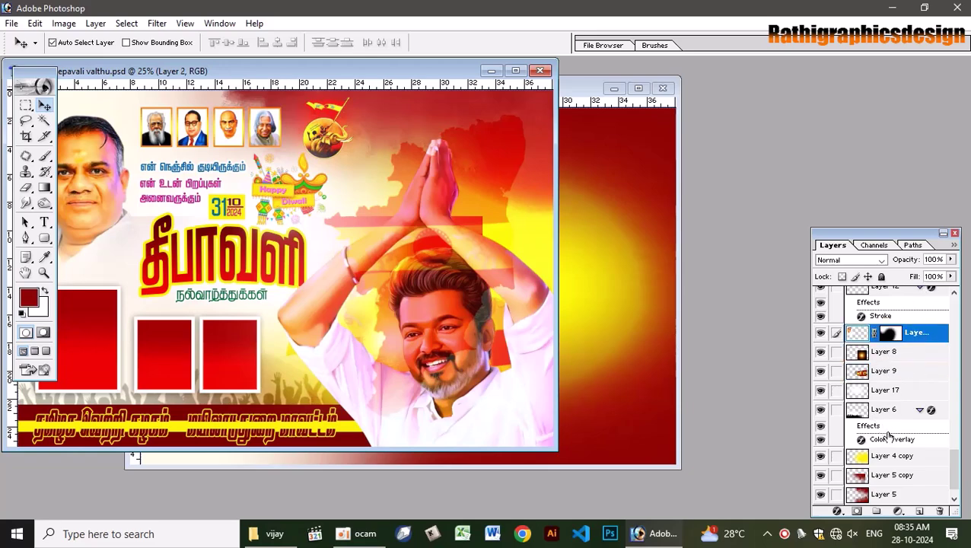
{"action": "left_click", "coordinate": [876, 388]}
{"action": "scroll", "coordinate": [894, 403], "scroll_direction": "up", "scroll_amount": 1}
{"action": "scroll", "coordinate": [896, 408], "scroll_direction": "up", "scroll_amount": 1}
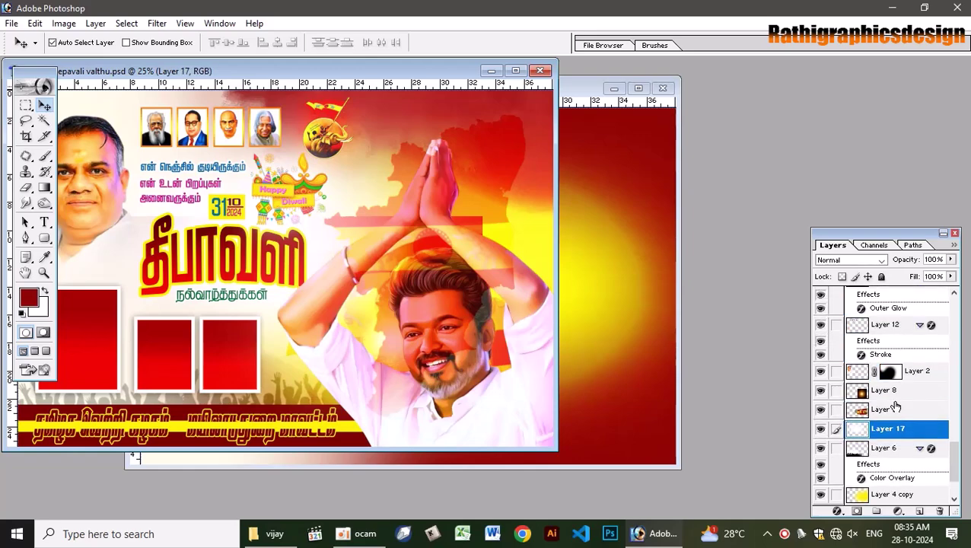
{"action": "scroll", "coordinate": [901, 408], "scroll_direction": "up", "scroll_amount": 2}
{"action": "scroll", "coordinate": [909, 409], "scroll_direction": "up", "scroll_amount": 1}
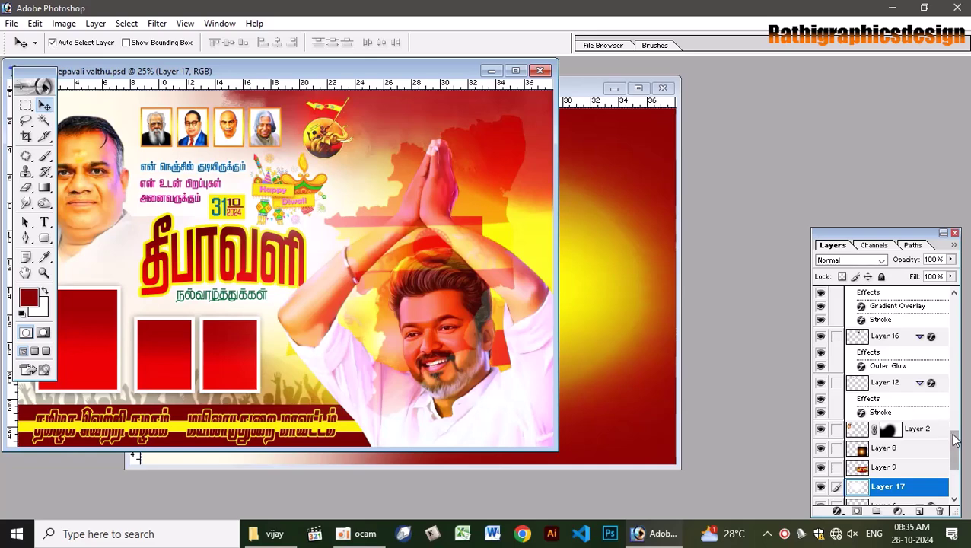
{"action": "left_click_drag", "start_coordinate": [953, 449], "coordinate": [953, 304]}
- Set the map artwork Layer 7 to 100% opacity and copy it into the 15 x 10 banner
{"action": "left_click", "coordinate": [937, 297]}
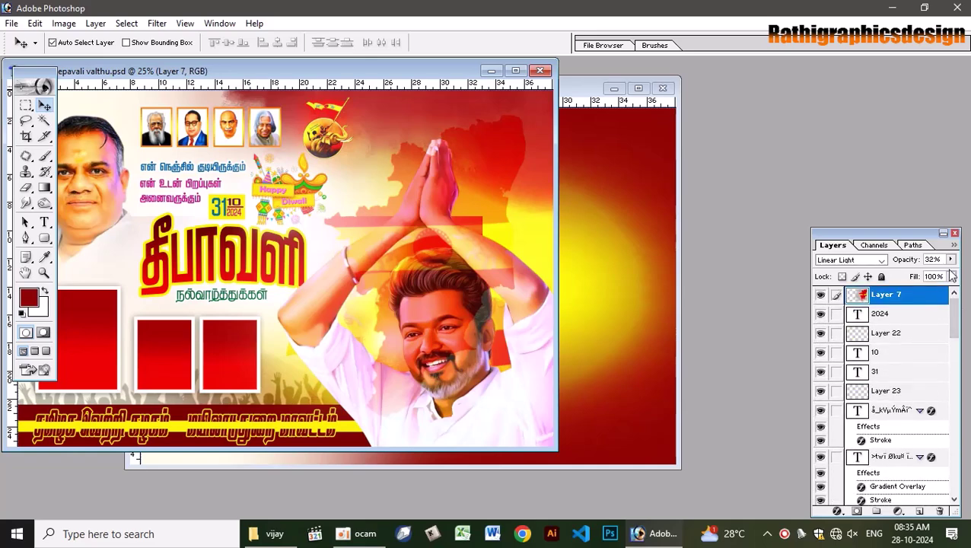
{"action": "left_click", "coordinate": [951, 259]}
{"action": "left_click_drag", "start_coordinate": [947, 275], "coordinate": [955, 275]}
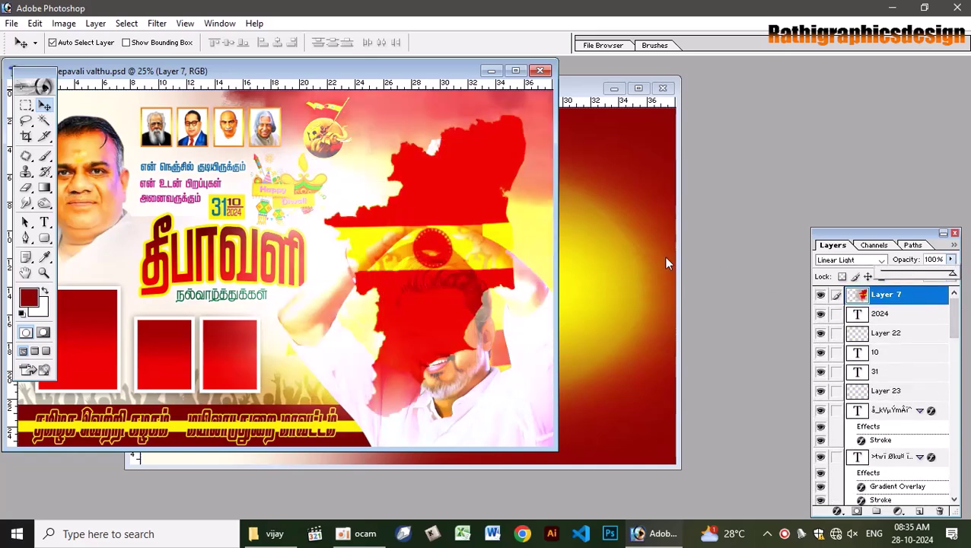
{"action": "left_click_drag", "start_coordinate": [478, 178], "coordinate": [613, 210]}
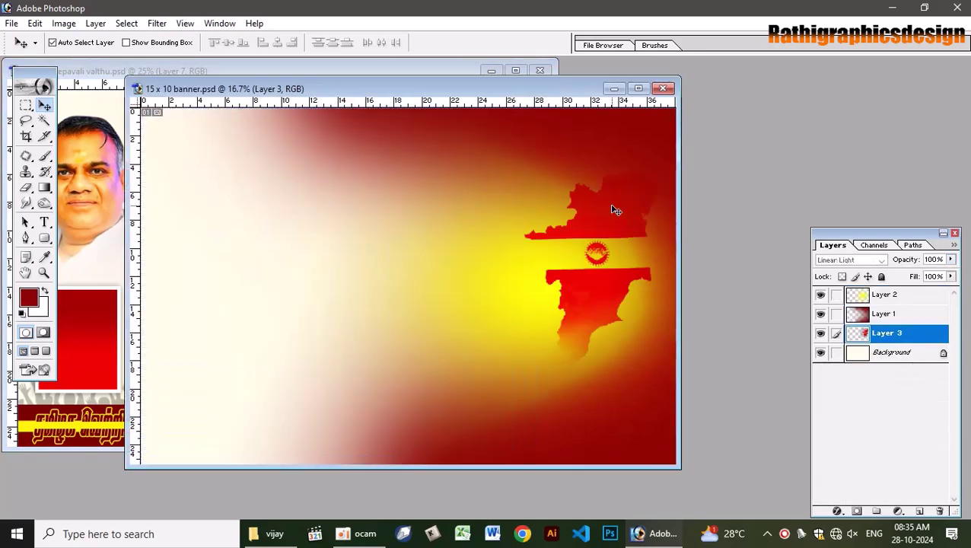
- Maximise the banner and apply a free transform to the yellow glow Layer 2
{"action": "left_click", "coordinate": [638, 88]}
{"action": "left_click", "coordinate": [681, 248]}
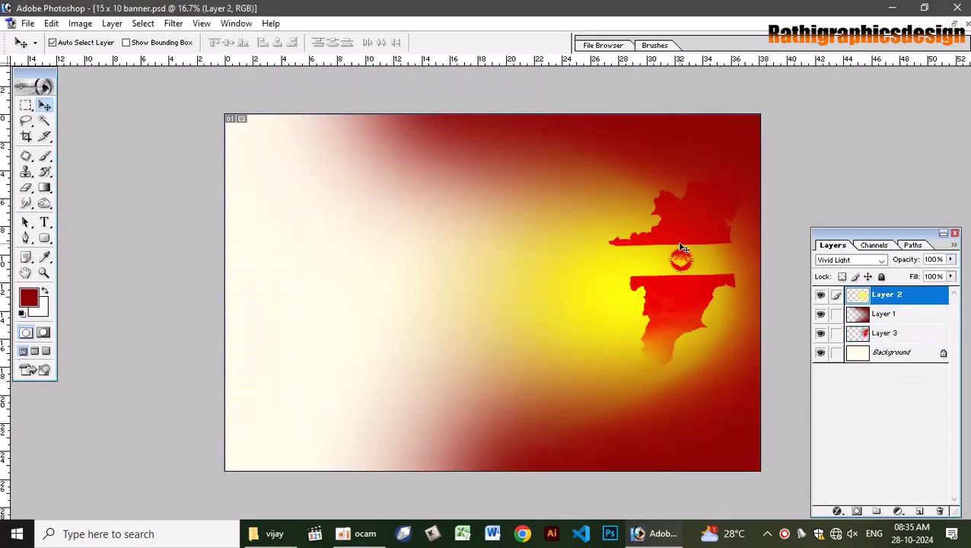
{"action": "key", "text": "ctrl+t"}
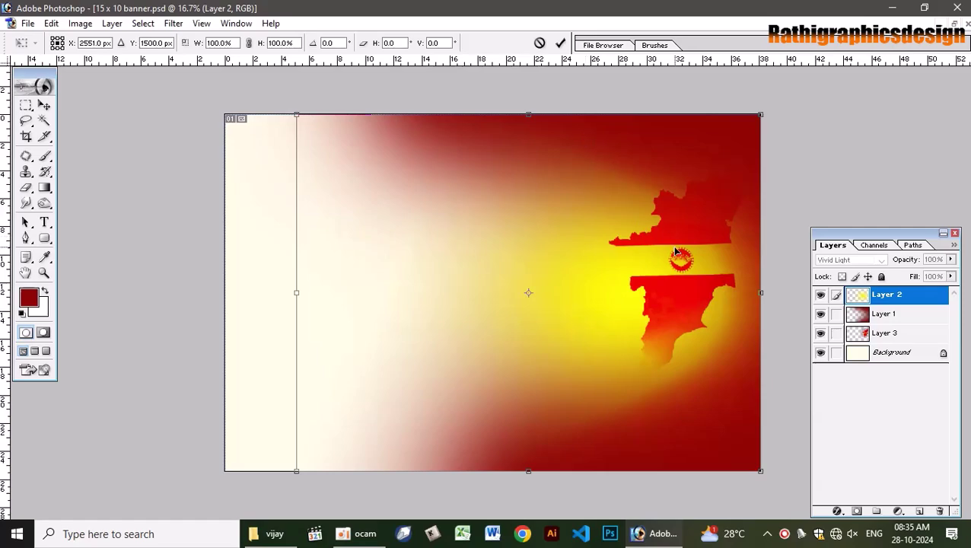
{"action": "left_click", "coordinate": [560, 44]}
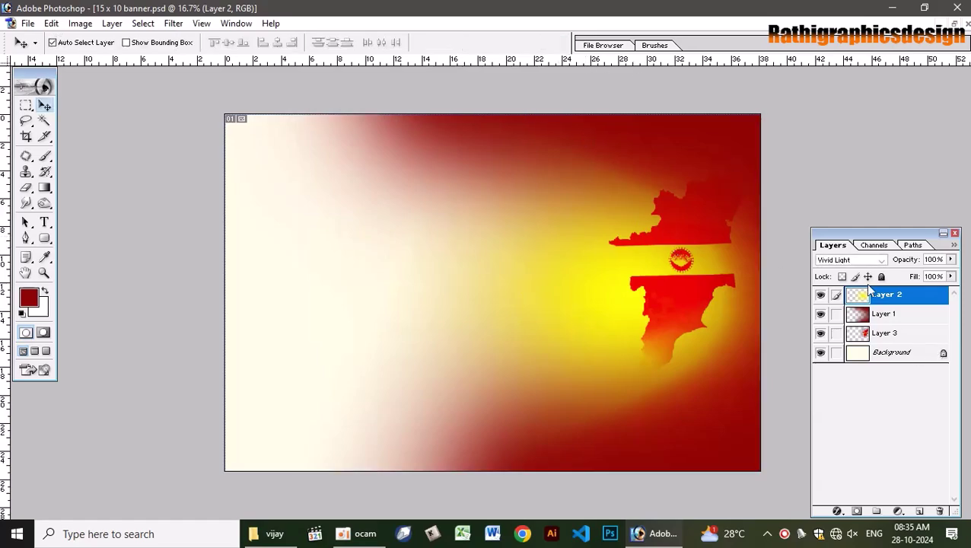
- Bring the map Layer 3 to the top and enlarge it to about 132% on the right
{"action": "left_click", "coordinate": [888, 335]}
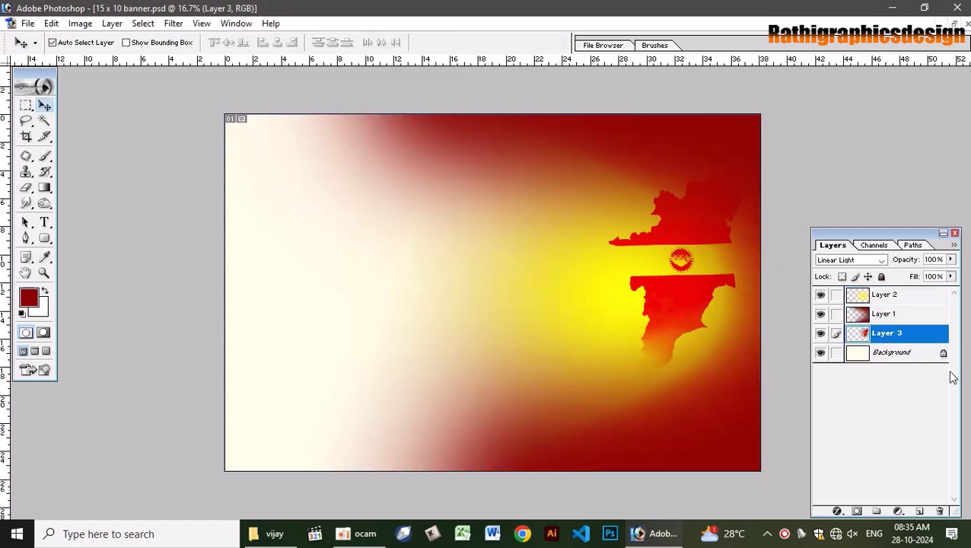
{"action": "key", "text": "ctrl+shift+bracketright"}
{"action": "left_click_drag", "start_coordinate": [708, 280], "coordinate": [694, 233]}
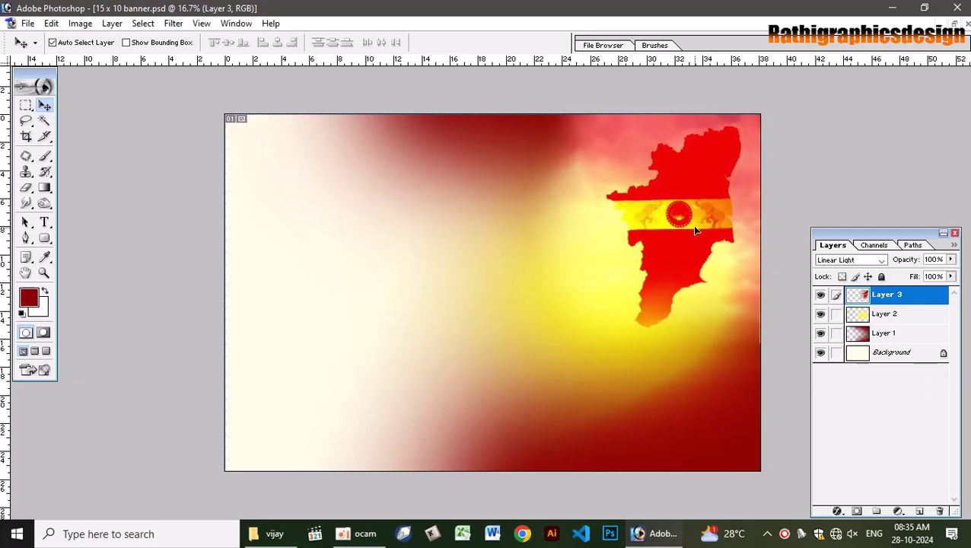
{"action": "key", "text": "ctrl+t"}
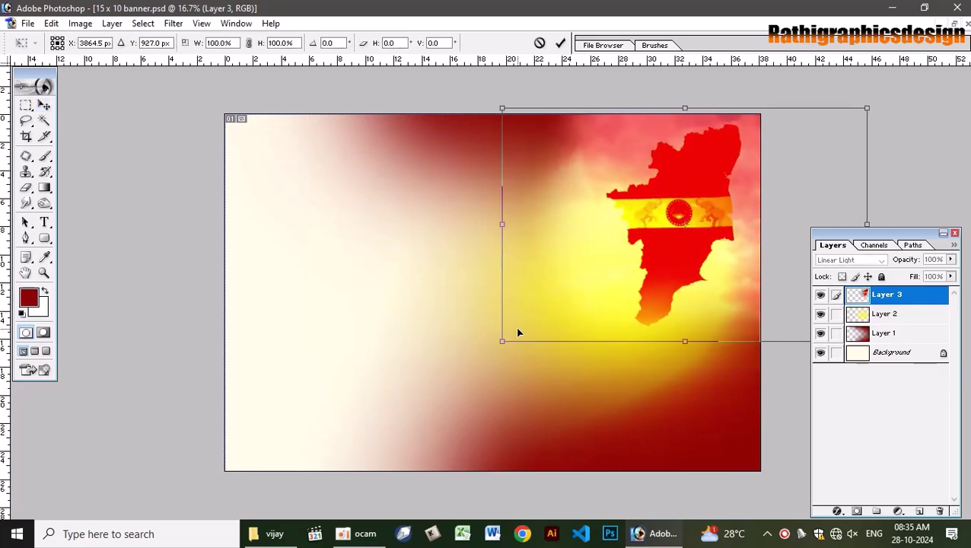
{"action": "left_click_drag", "start_coordinate": [500, 341], "coordinate": [418, 475]}
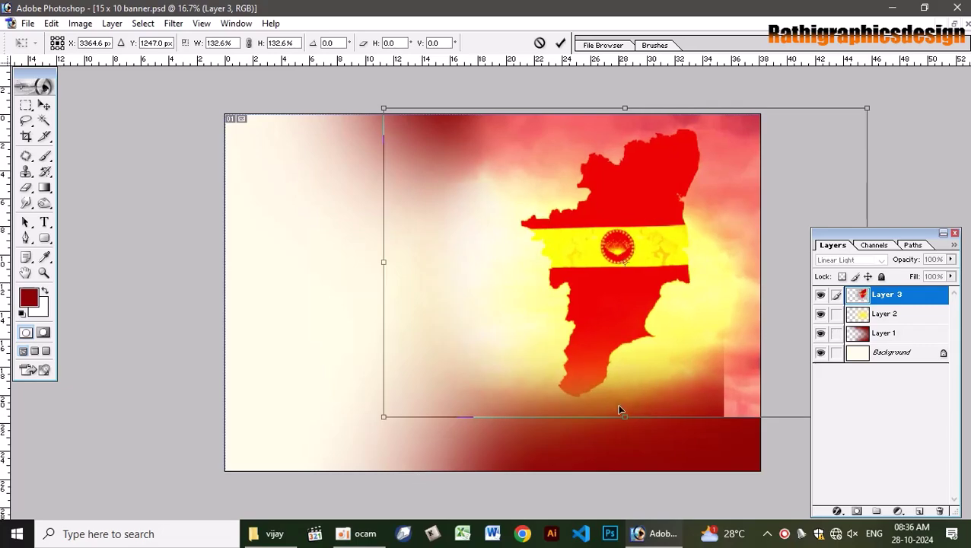
{"action": "key", "text": "Return"}
{"action": "left_click_drag", "start_coordinate": [621, 288], "coordinate": [662, 290]}
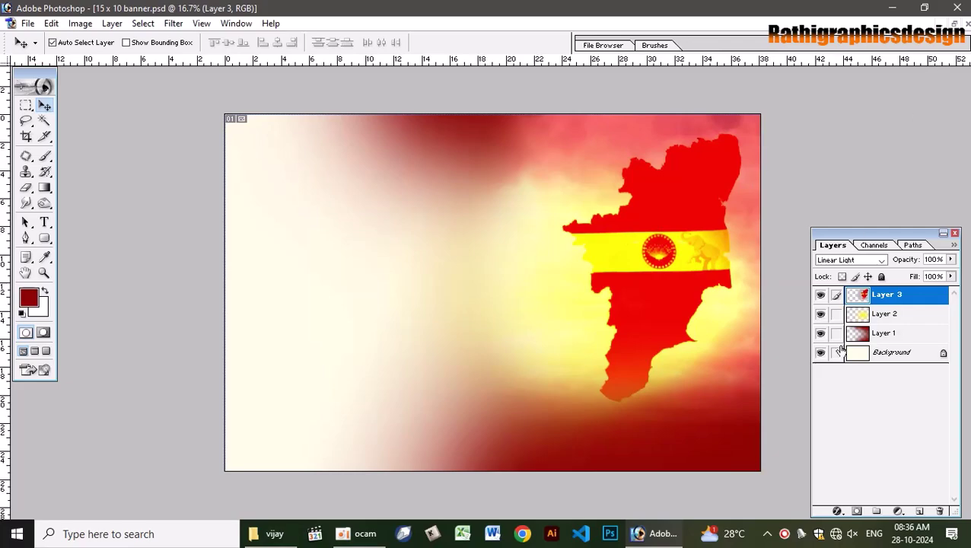
- Move the map below Layer 2 and set its blend mode to Linear Light
{"action": "key", "text": "ctrl+bracketleft"}
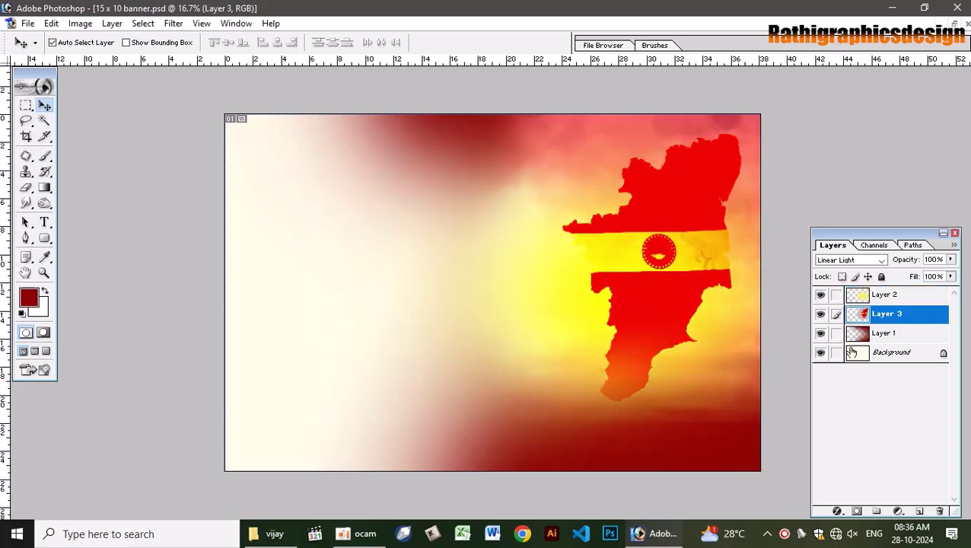
{"action": "left_click", "coordinate": [850, 259]}
{"action": "left_click", "coordinate": [860, 267]}
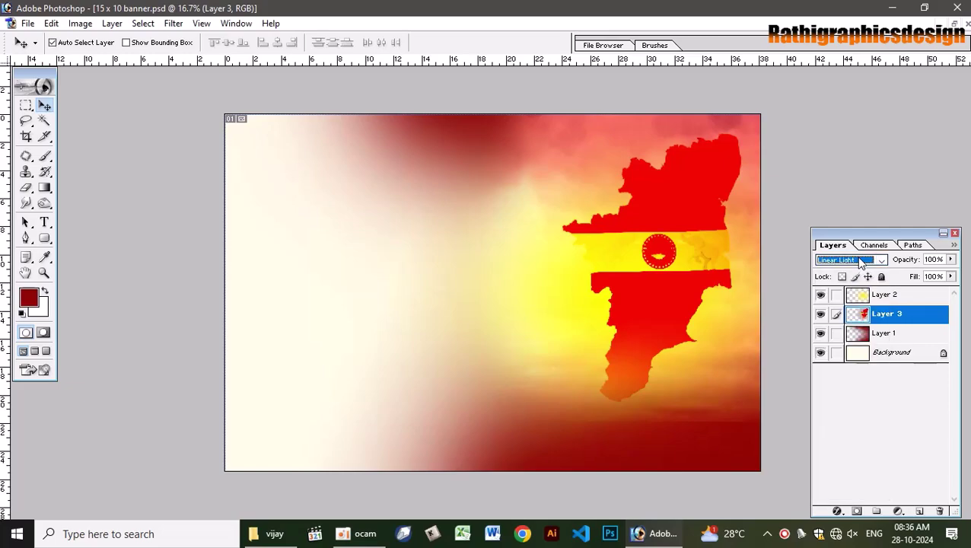
{"action": "key", "text": "Down"}
{"action": "key", "text": "Down"}
{"action": "key", "text": "Down"}
{"action": "key", "text": "Down"}
{"action": "key", "text": "Down"}
{"action": "key", "text": "Down"}
{"action": "key", "text": "Down"}
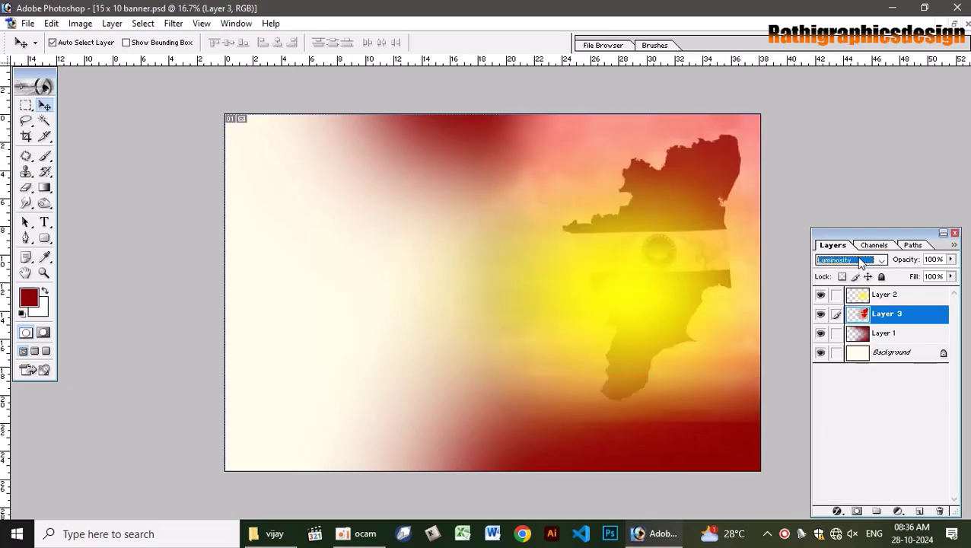
{"action": "key", "text": "Up"}
{"action": "key", "text": "Up"}
{"action": "key", "text": "Up"}
{"action": "key", "text": "Up"}
{"action": "key", "text": "Up"}
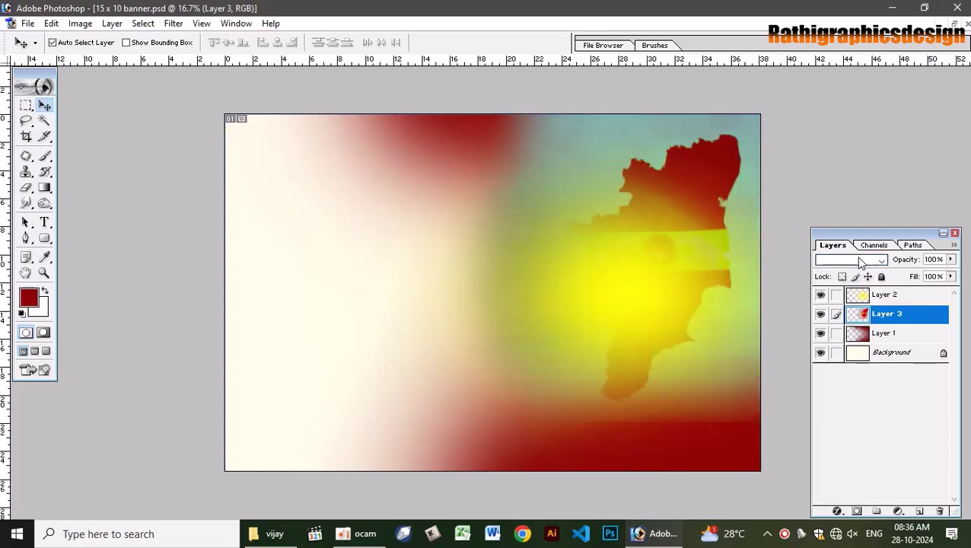
{"action": "key", "text": "Up"}
{"action": "key", "text": "Up"}
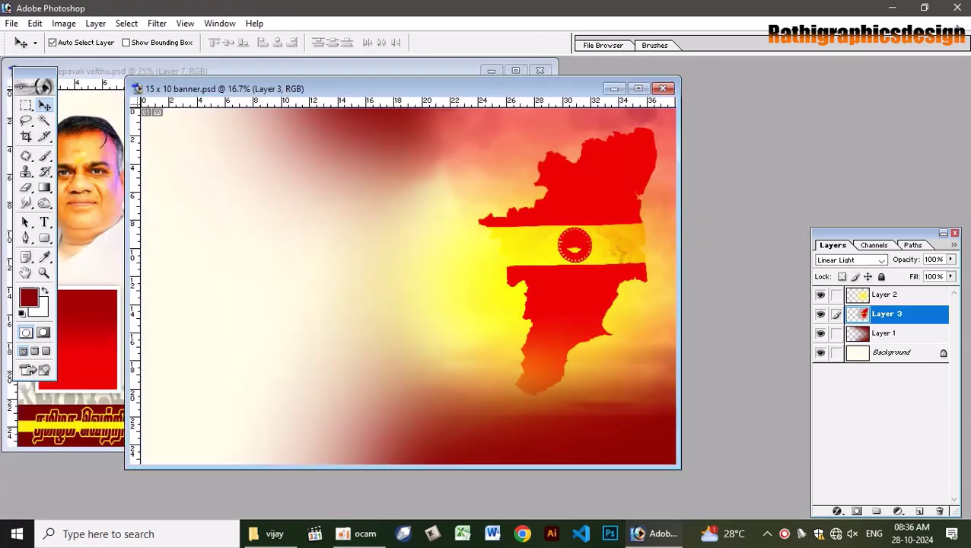
{"action": "left_click", "coordinate": [957, 25]}
- In the Deepavali design, set Layer 9's blending to Normal and shift the map artwork left
{"action": "left_click", "coordinate": [58, 172]}
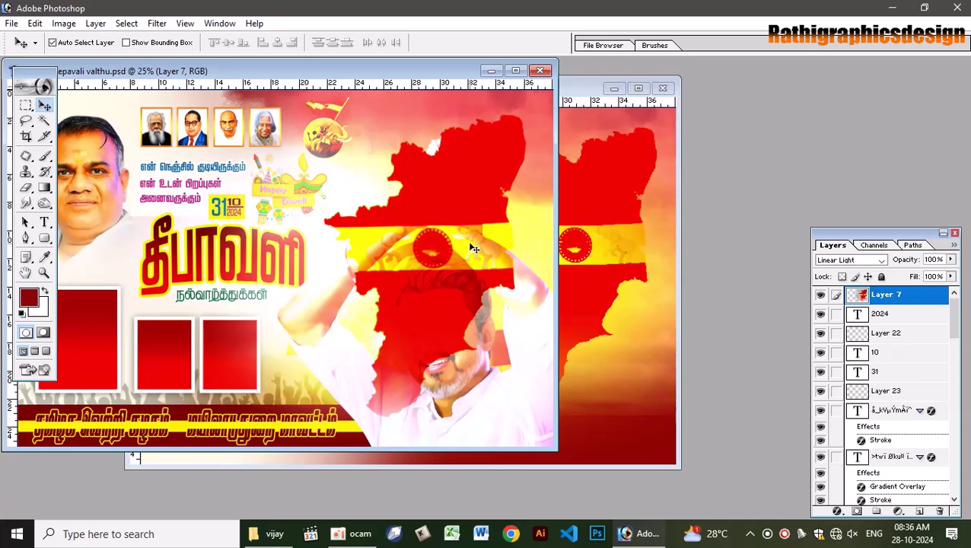
{"action": "left_click_drag", "start_coordinate": [951, 316], "coordinate": [951, 461]}
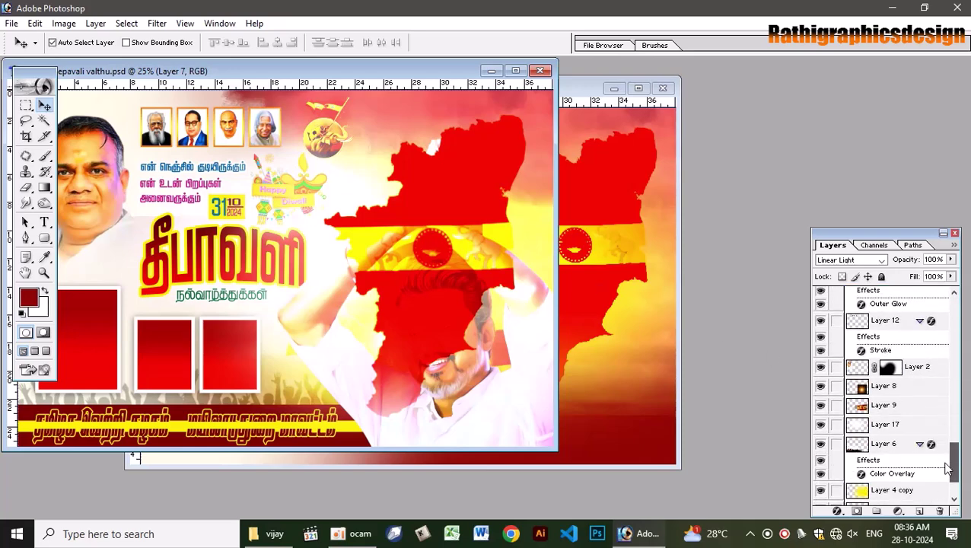
{"action": "left_click", "coordinate": [886, 406]}
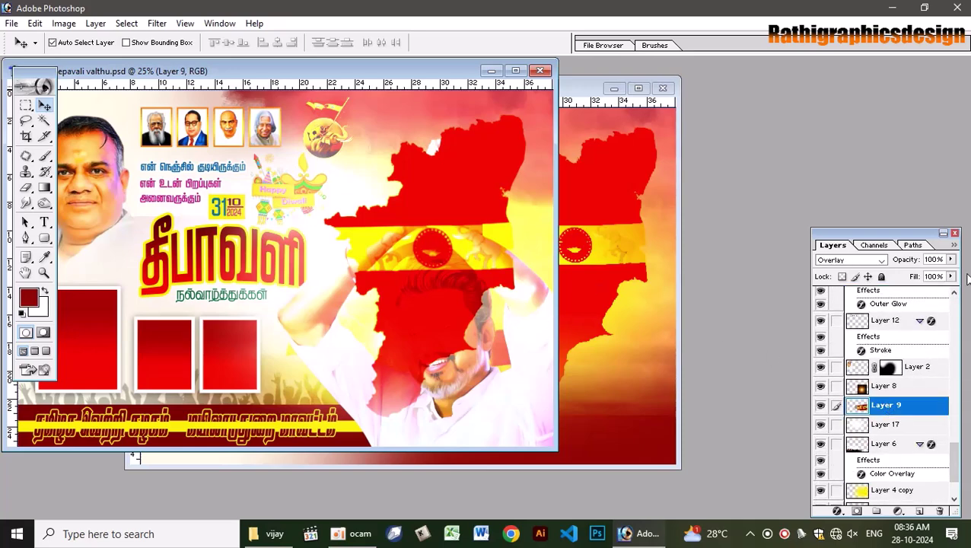
{"action": "left_click", "coordinate": [858, 260]}
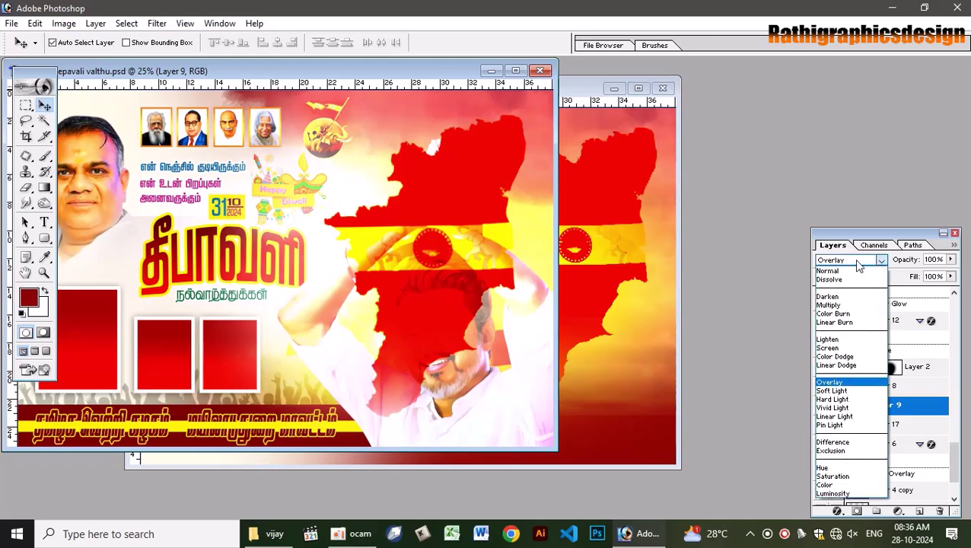
{"action": "left_click", "coordinate": [852, 271]}
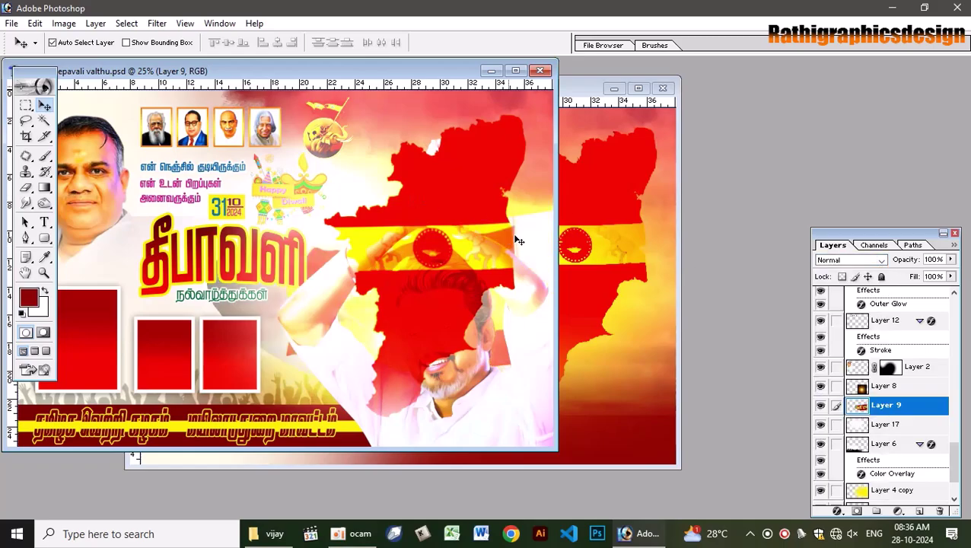
{"action": "left_click_drag", "start_coordinate": [607, 243], "coordinate": [546, 243]}
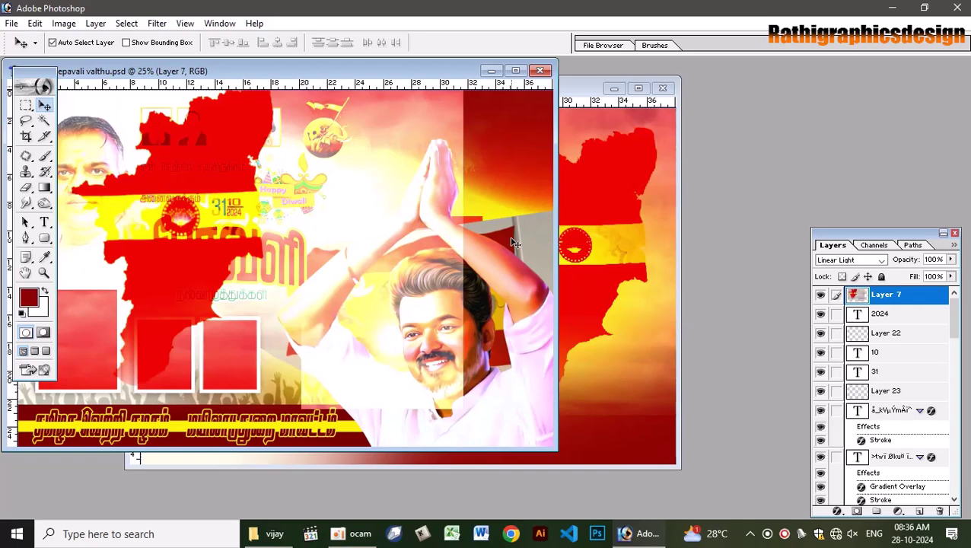
- Copy the red-and-yellow flag into the banner as Layer 4, over the map
{"action": "left_click", "coordinate": [547, 243]}
{"action": "left_click_drag", "start_coordinate": [479, 240], "coordinate": [499, 219]}
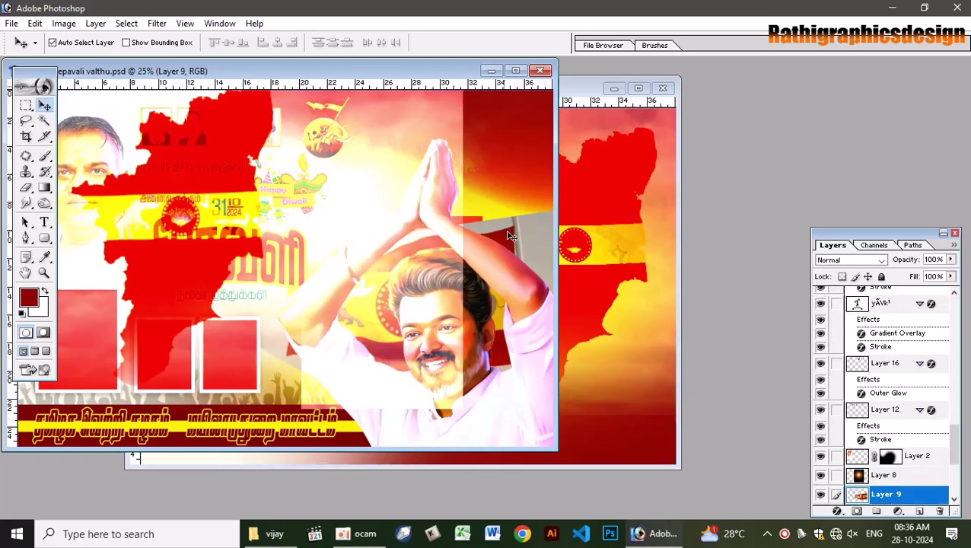
{"action": "left_click", "coordinate": [617, 180]}
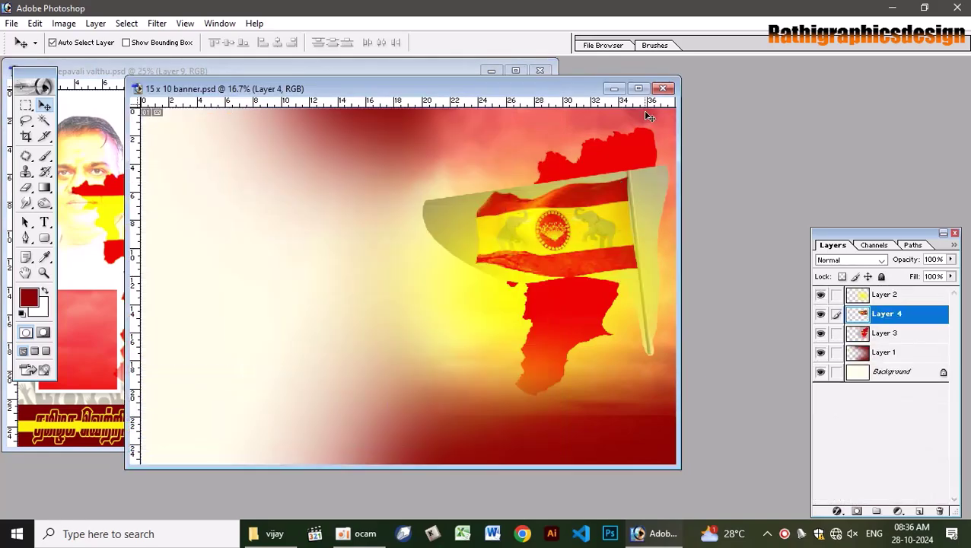
- Enlarge the banner's flag Layer 4 to about 181%
{"action": "left_click", "coordinate": [638, 89]}
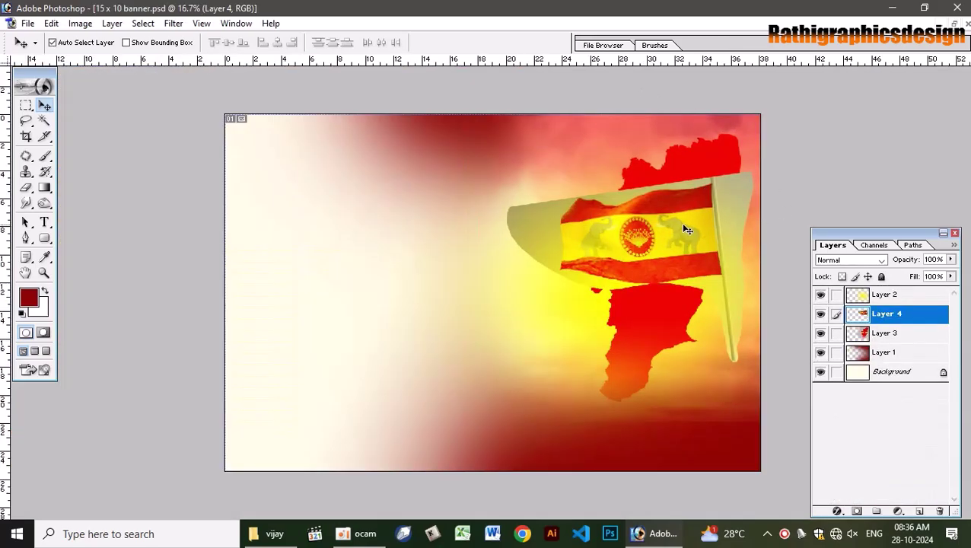
{"action": "key", "text": "ctrl+t"}
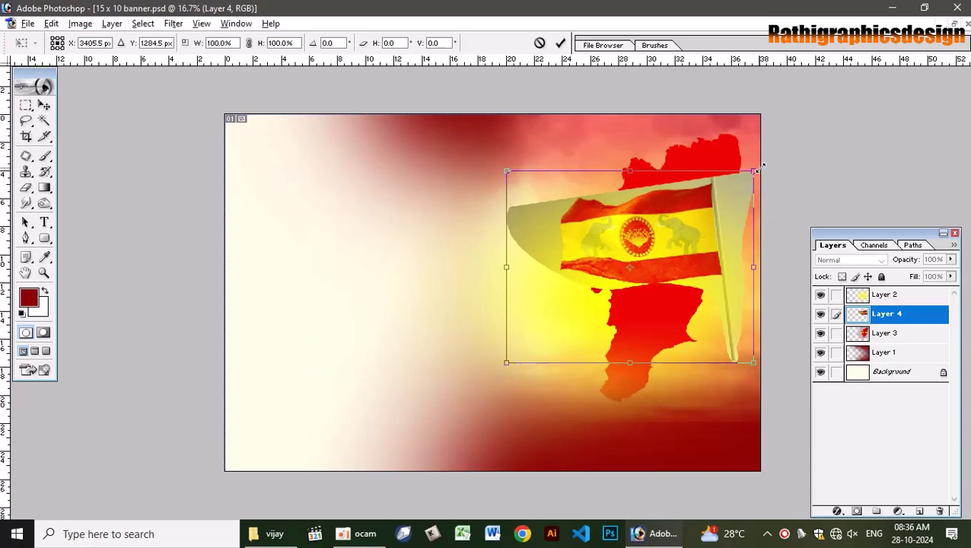
{"action": "left_click_drag", "start_coordinate": [758, 168], "coordinate": [862, 95]}
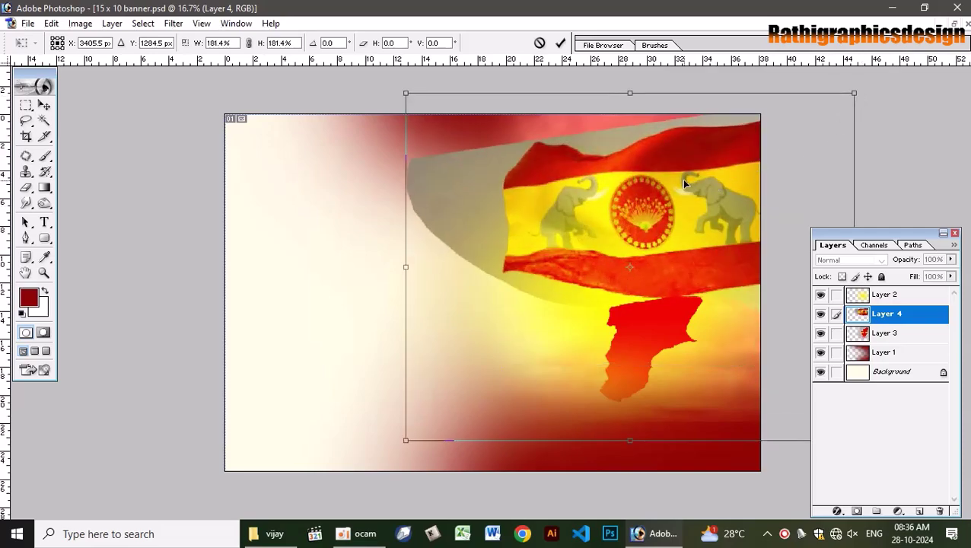
{"action": "key", "text": "Return"}
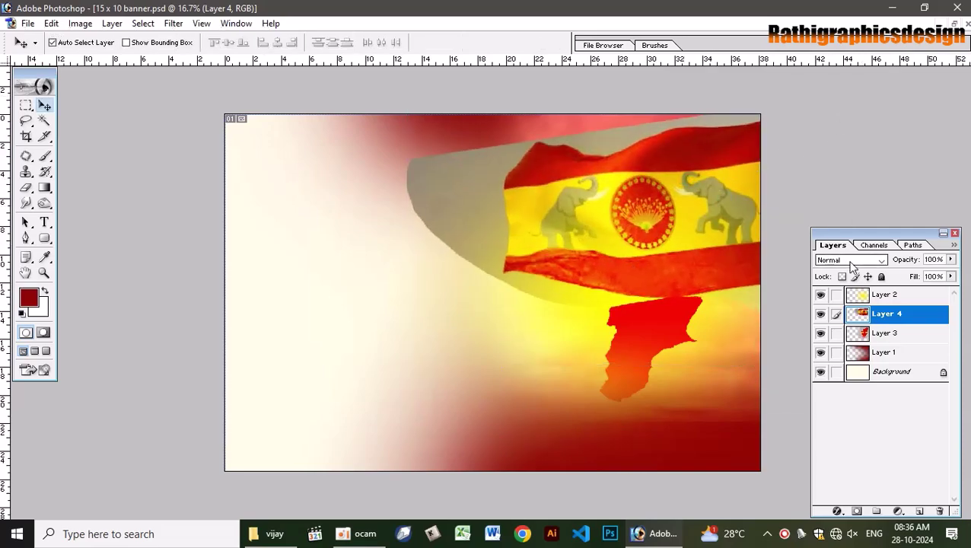
- Set the flag's blend mode to Hard Light, then return to the Diwali poster
{"action": "left_click", "coordinate": [850, 260]}
{"action": "key", "text": "Down"}
{"action": "key", "text": "Down"}
{"action": "key", "text": "Down"}
{"action": "key", "text": "Down"}
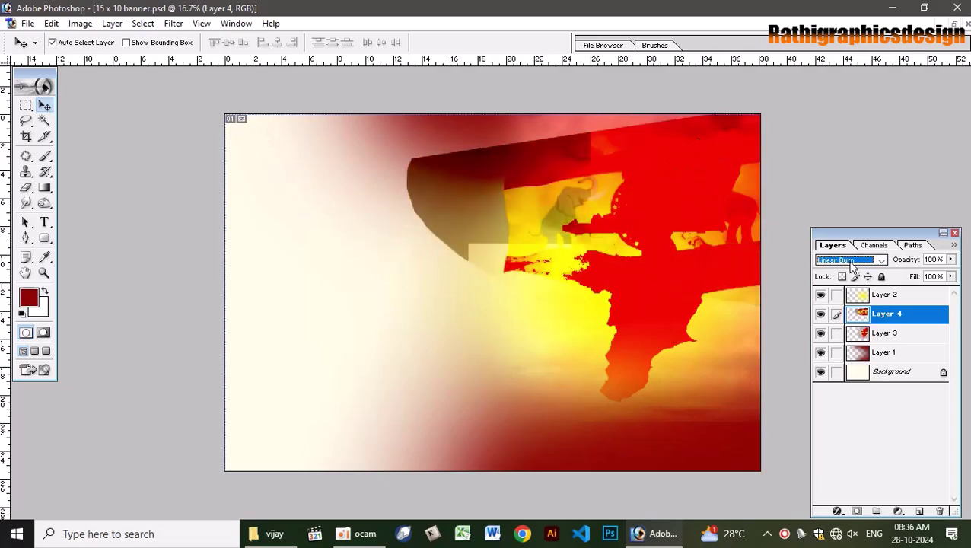
{"action": "key", "text": "Down"}
{"action": "key", "text": "Down"}
{"action": "key", "text": "Down"}
{"action": "key", "text": "Down"}
{"action": "key", "text": "Down"}
{"action": "key", "text": "Down"}
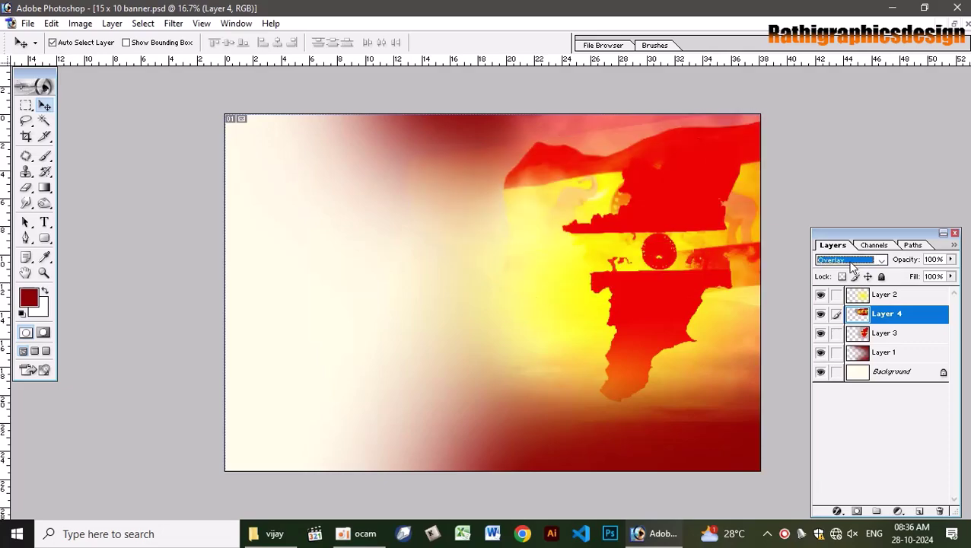
{"action": "key", "text": "Down"}
{"action": "key", "text": "Down"}
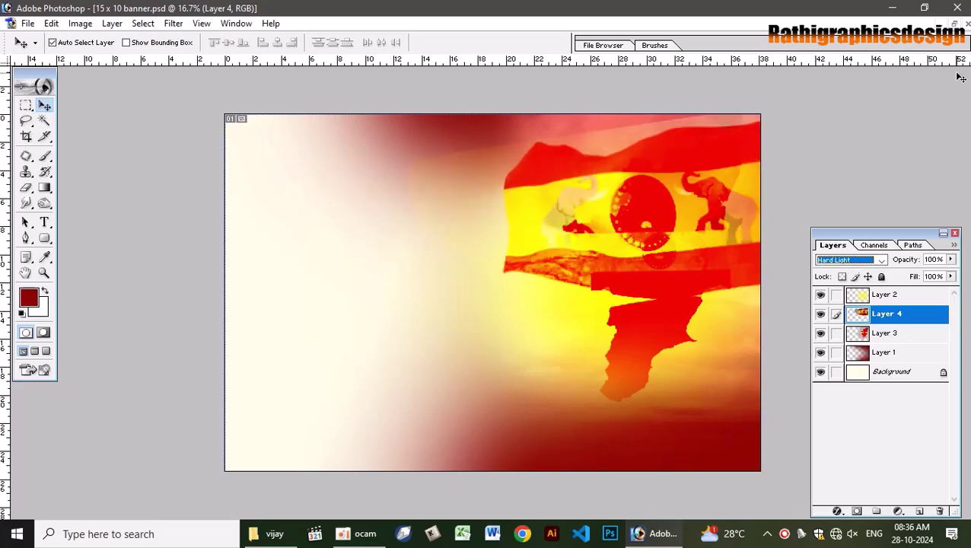
{"action": "left_click", "coordinate": [951, 24]}
{"action": "left_click", "coordinate": [121, 177]}
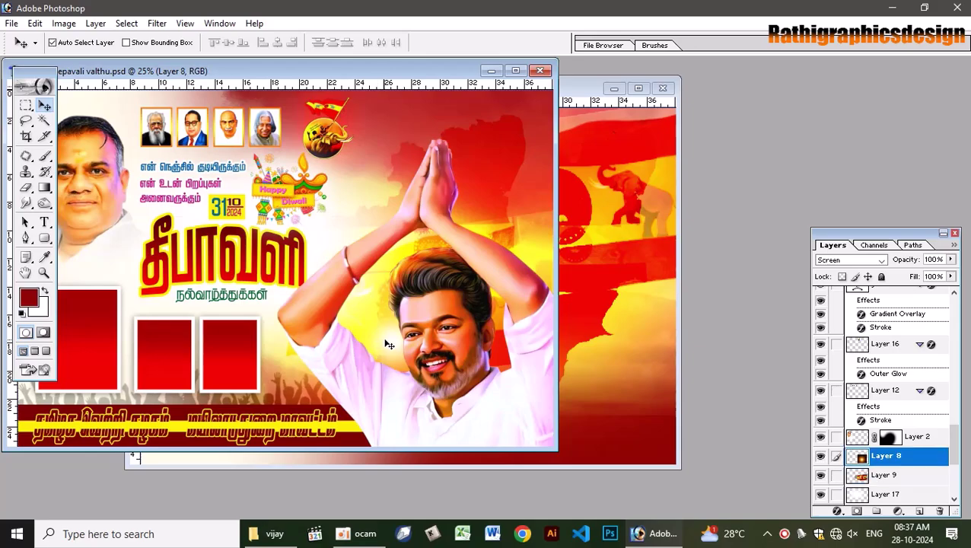
- Move the glow Layer 5 above Layer 2 and shift it up and left
{"action": "left_click", "coordinate": [609, 267]}
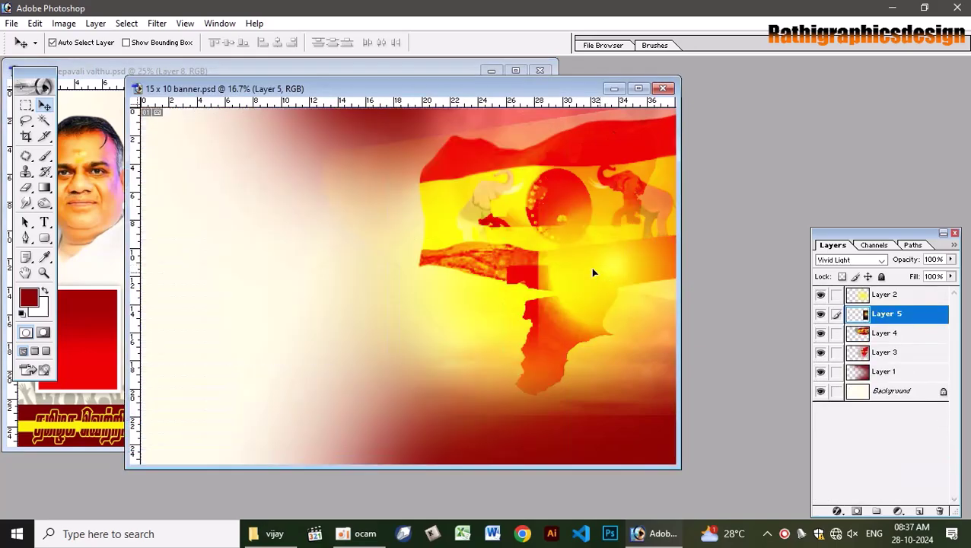
{"action": "left_click", "coordinate": [590, 267]}
{"action": "left_click", "coordinate": [875, 313]}
{"action": "key", "text": "ctrl+bracketright"}
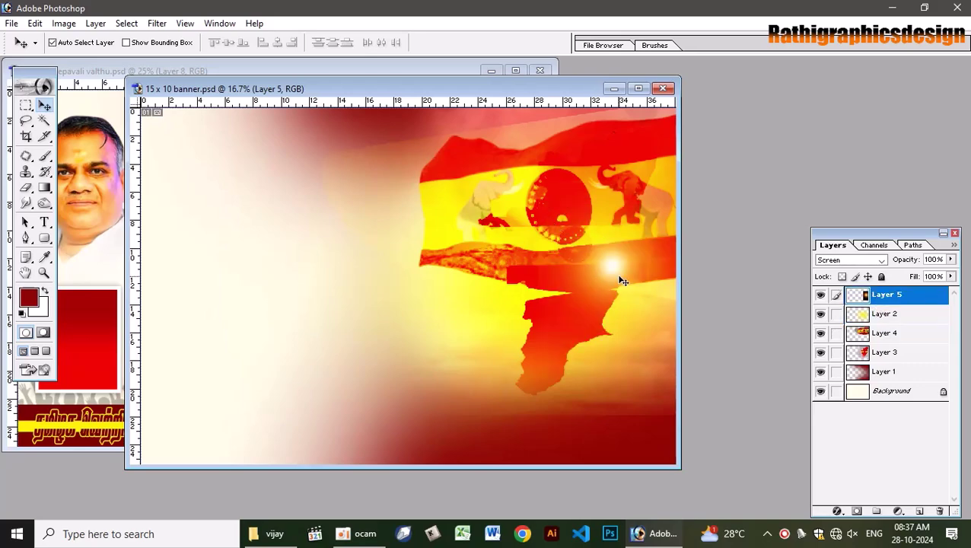
{"action": "left_click_drag", "start_coordinate": [622, 281], "coordinate": [575, 237]}
- Copy the folded-hands portrait into the banner's lower right and enlarge it to about 143%
{"action": "left_click", "coordinate": [95, 245]}
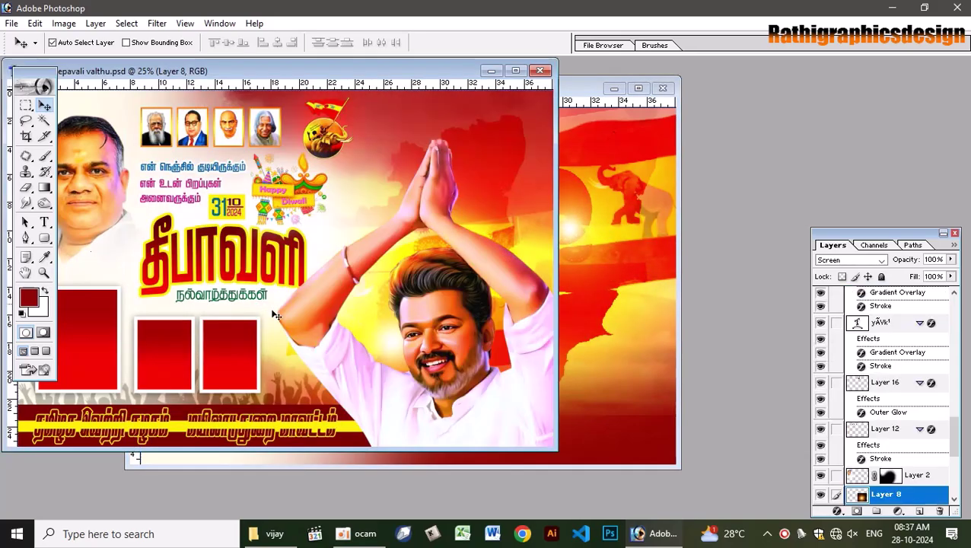
{"action": "left_click_drag", "start_coordinate": [441, 339], "coordinate": [644, 383]}
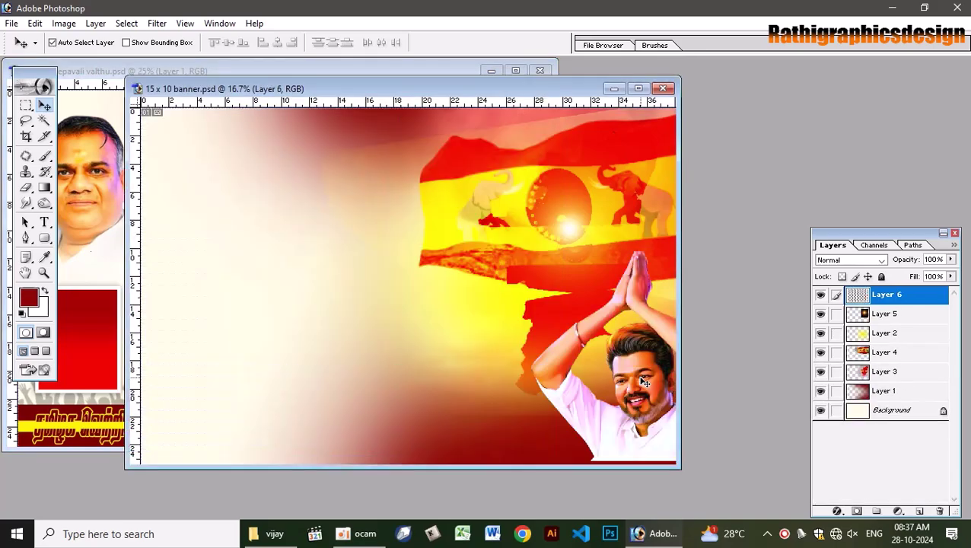
{"action": "left_click", "coordinate": [637, 88]}
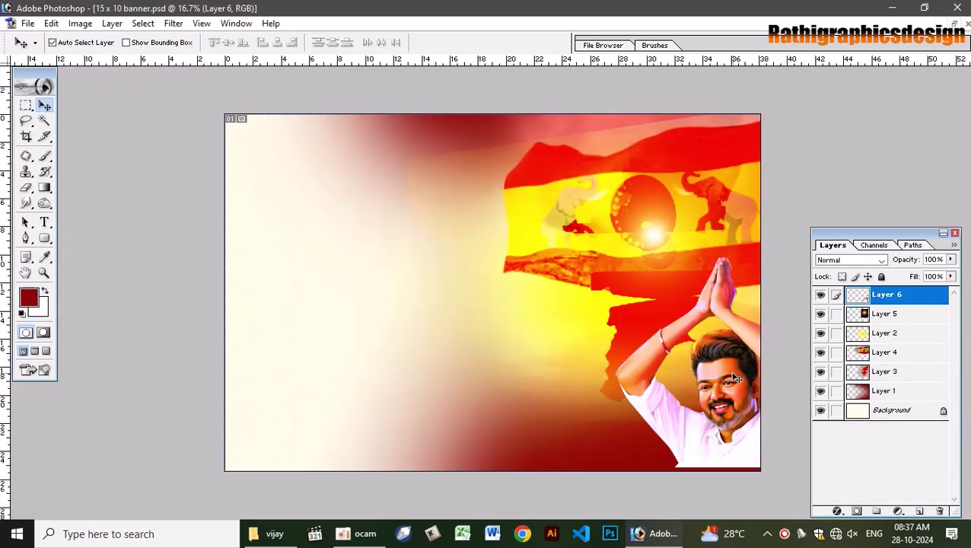
{"action": "left_click_drag", "start_coordinate": [734, 378], "coordinate": [678, 384]}
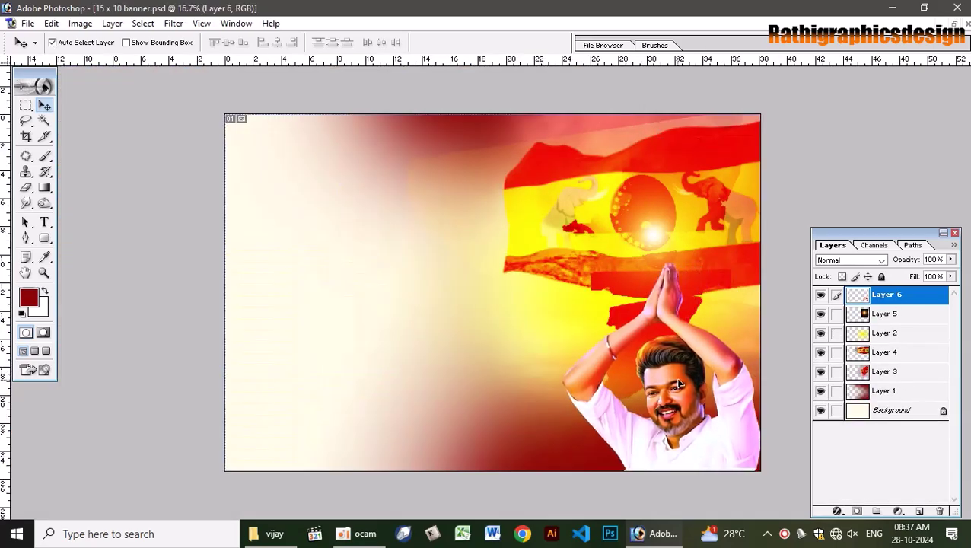
{"action": "key", "text": "ctrl+t"}
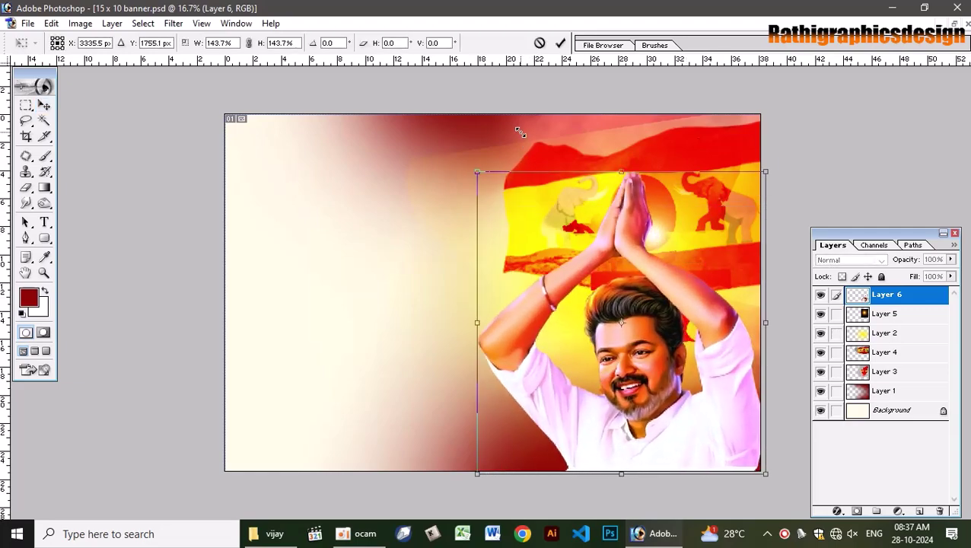
{"action": "left_click_drag", "start_coordinate": [564, 263], "coordinate": [480, 175]}
{"action": "double_click", "coordinate": [615, 315]}
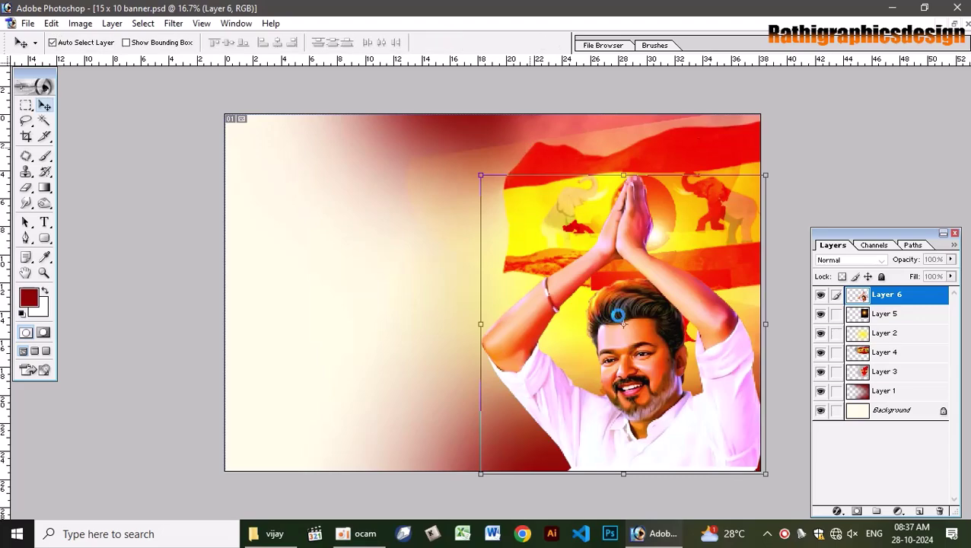
{"action": "left_click", "coordinate": [657, 244]}
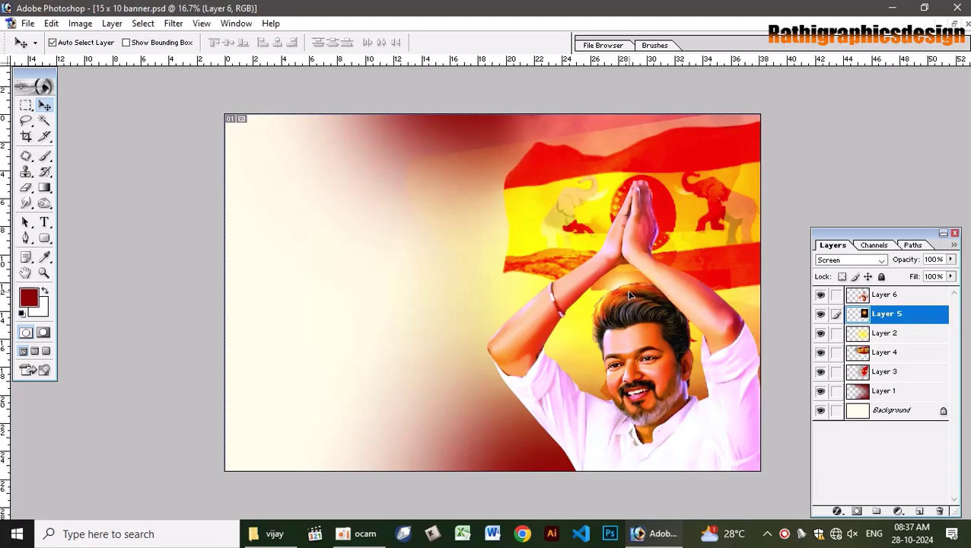
{"action": "left_click", "coordinate": [954, 25]}
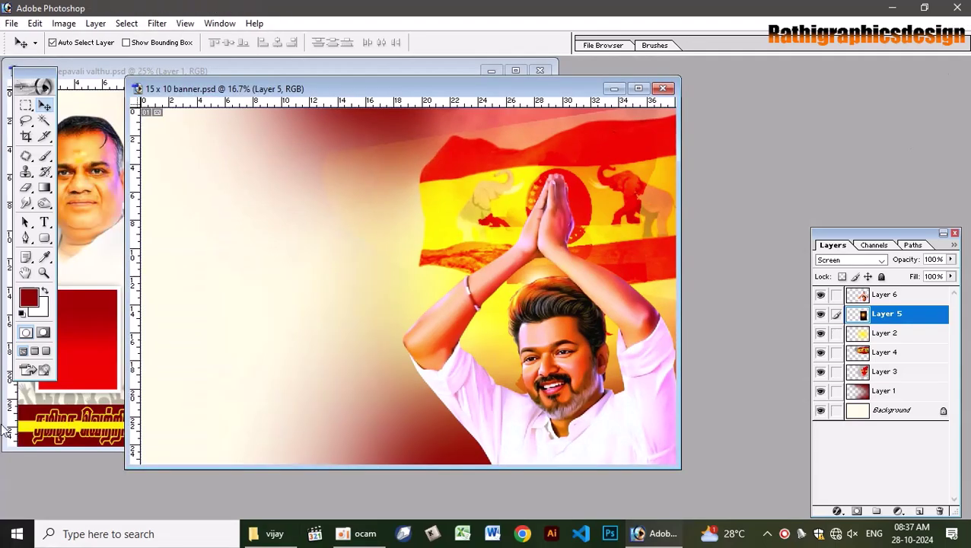
{"action": "left_click", "coordinate": [119, 310]}
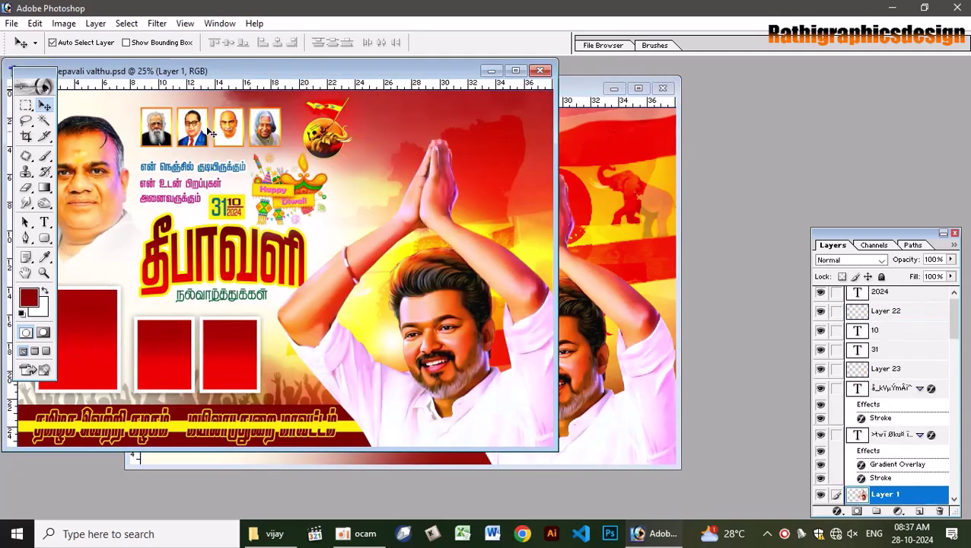
- Place the four-leader portrait strip at the banner's top centre
{"action": "left_click_drag", "start_coordinate": [210, 133], "coordinate": [587, 154]}
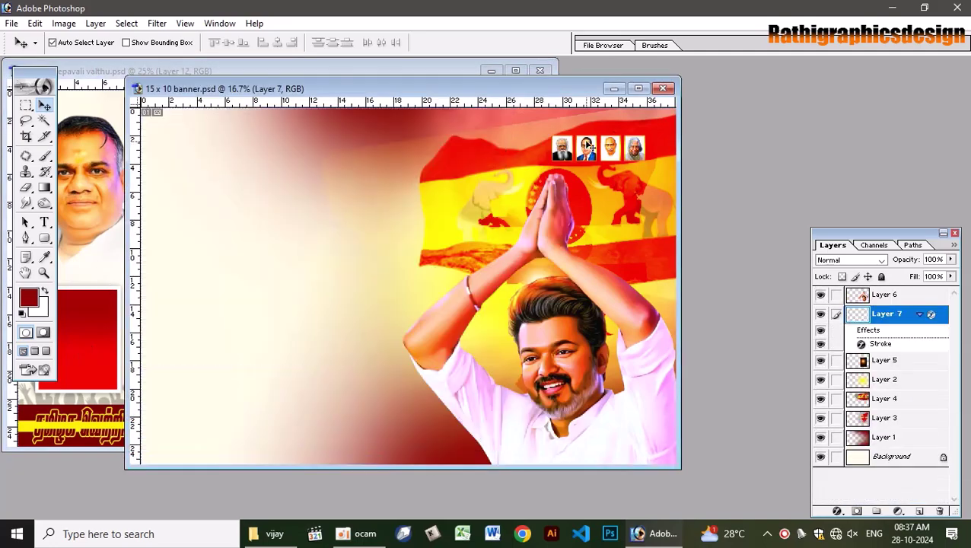
{"action": "left_click_drag", "start_coordinate": [590, 148], "coordinate": [328, 134]}
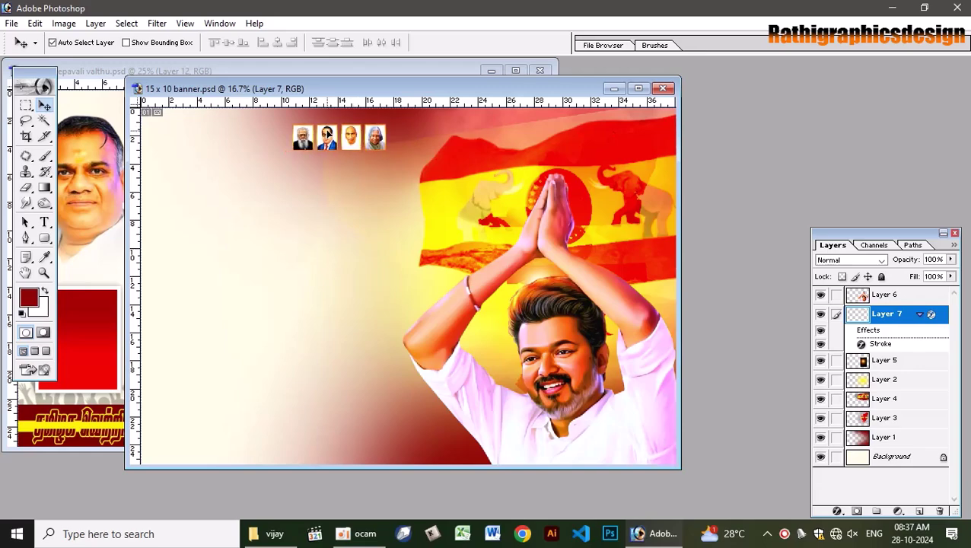
{"action": "left_click", "coordinate": [119, 147]}
- Copy the round flag emblem into the banner near the top and enlarge it to about 336%
{"action": "left_click", "coordinate": [318, 136]}
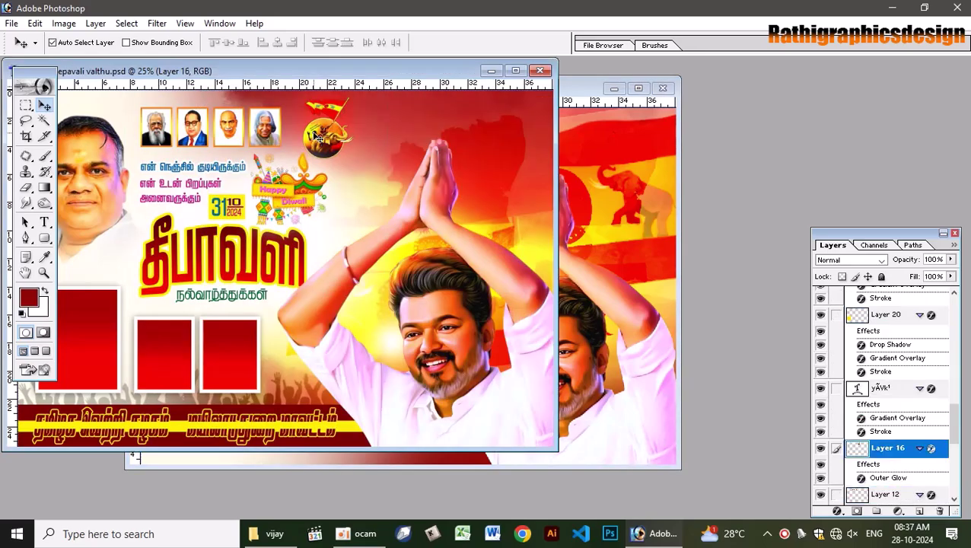
{"action": "left_click_drag", "start_coordinate": [325, 141], "coordinate": [590, 216]}
{"action": "left_click_drag", "start_coordinate": [567, 169], "coordinate": [430, 189]}
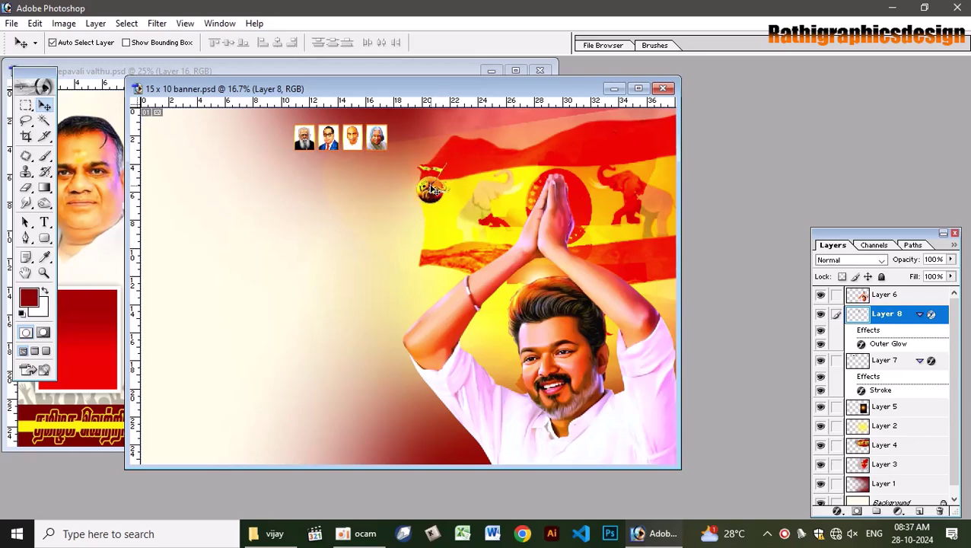
{"action": "key", "text": "ctrl+t"}
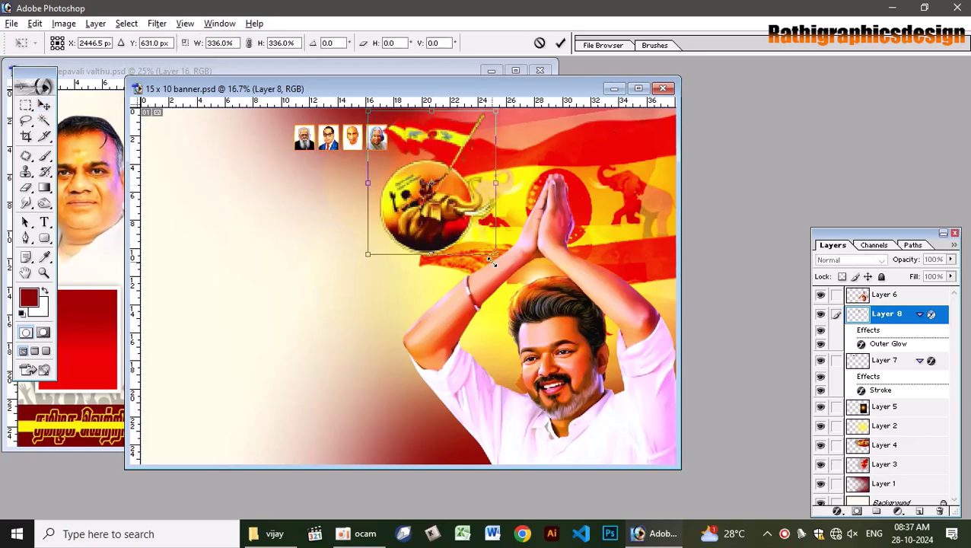
{"action": "left_click_drag", "start_coordinate": [451, 205], "coordinate": [482, 240]}
{"action": "double_click", "coordinate": [442, 207]}
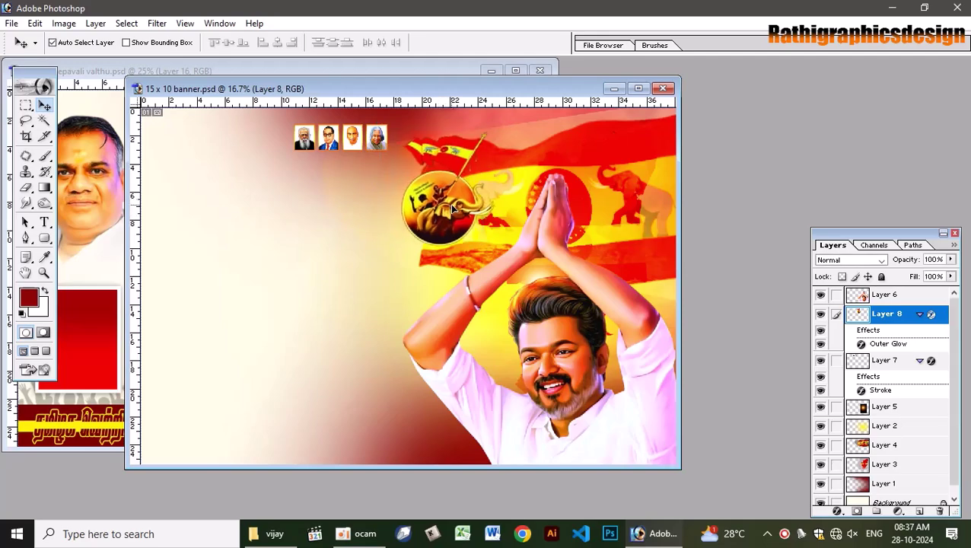
{"action": "left_click_drag", "start_coordinate": [442, 208], "coordinate": [450, 210]}
{"action": "left_click", "coordinate": [101, 147]}
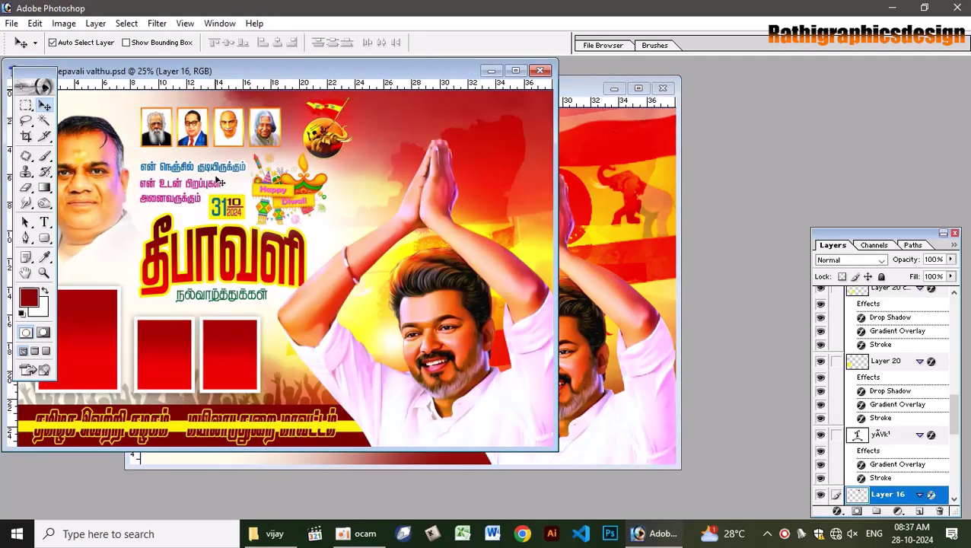
- Select the Tamil title and greeting text layers (Layer 17) in the Deepavali design
{"action": "left_click", "coordinate": [176, 169]}
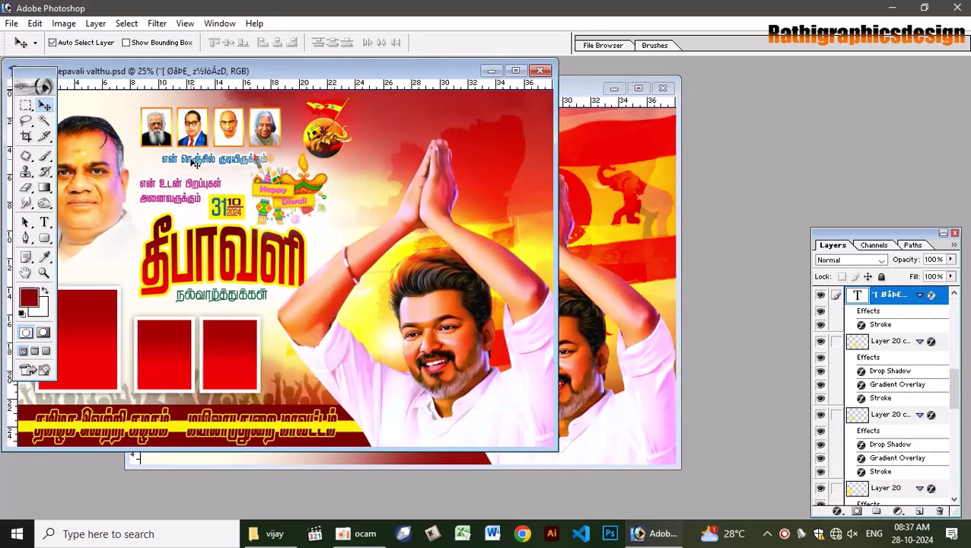
{"action": "right_click", "coordinate": [152, 187]}
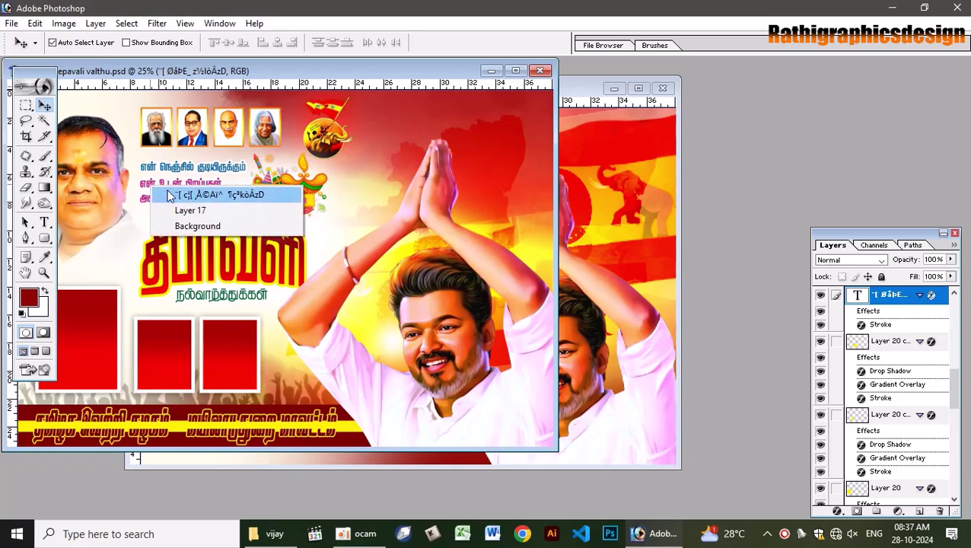
{"action": "left_click", "coordinate": [175, 194]}
{"action": "right_click", "coordinate": [201, 237]}
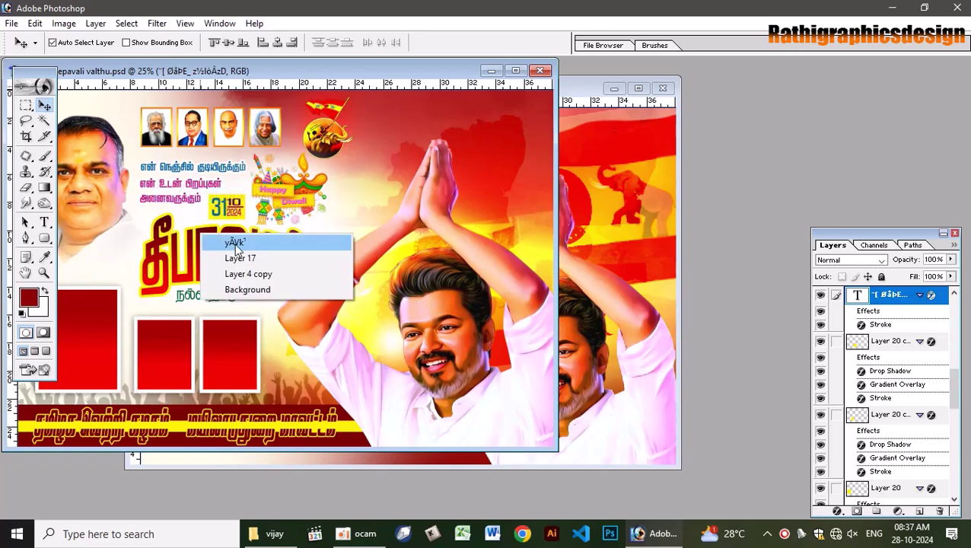
{"action": "left_click", "coordinate": [219, 243]}
{"action": "right_click", "coordinate": [239, 297]}
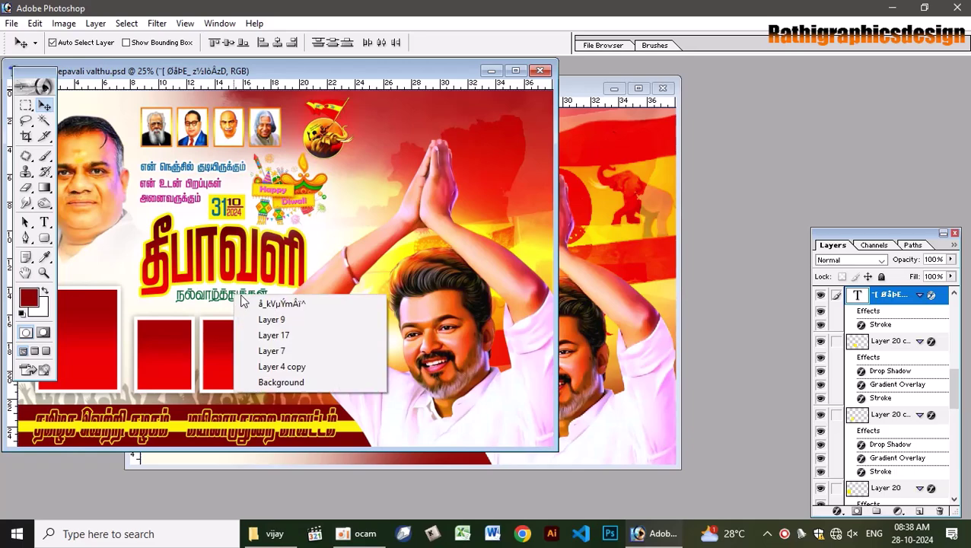
{"action": "left_click", "coordinate": [251, 302]}
{"action": "left_click", "coordinate": [230, 240]}
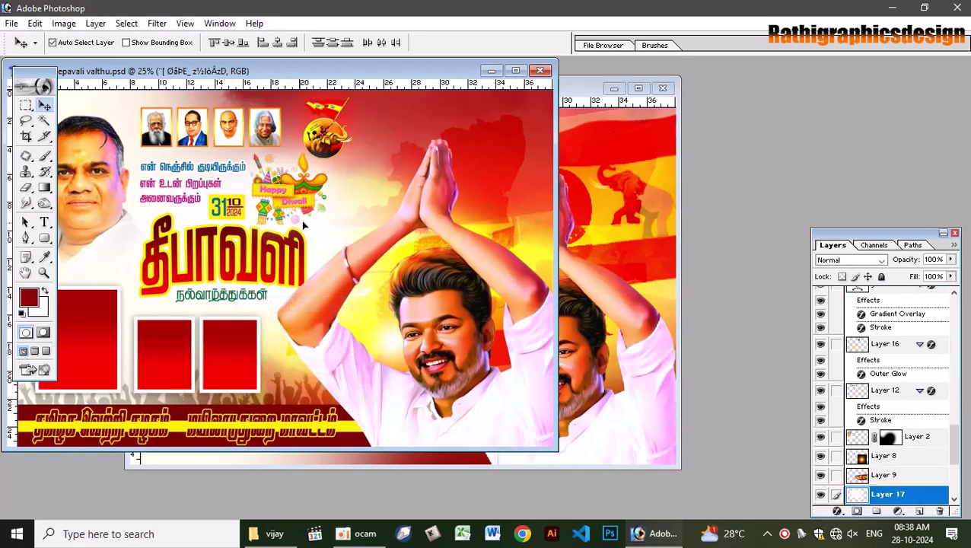
- Copy the Tamil title group into the banner and place it left of centre
{"action": "left_click_drag", "start_coordinate": [234, 236], "coordinate": [588, 176]}
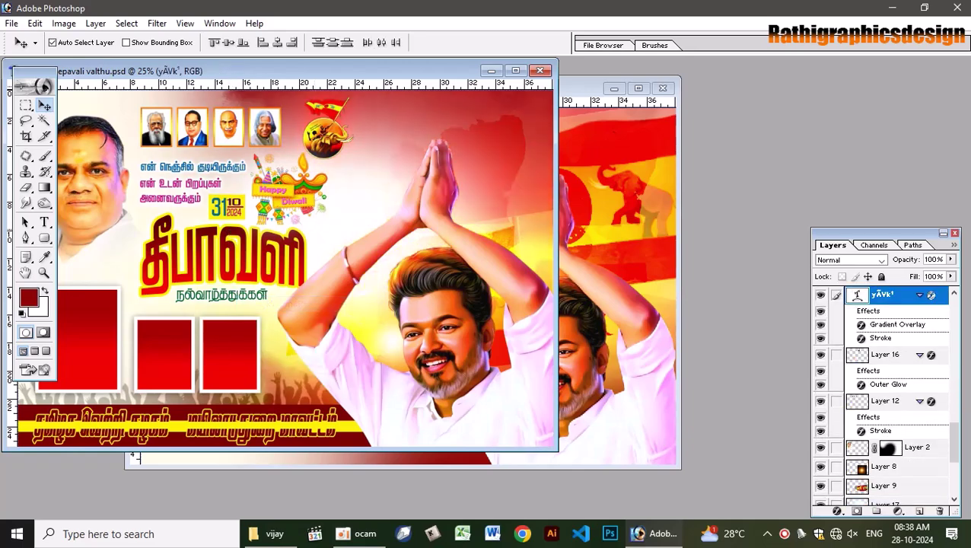
{"action": "key", "text": "ctrl+0"}
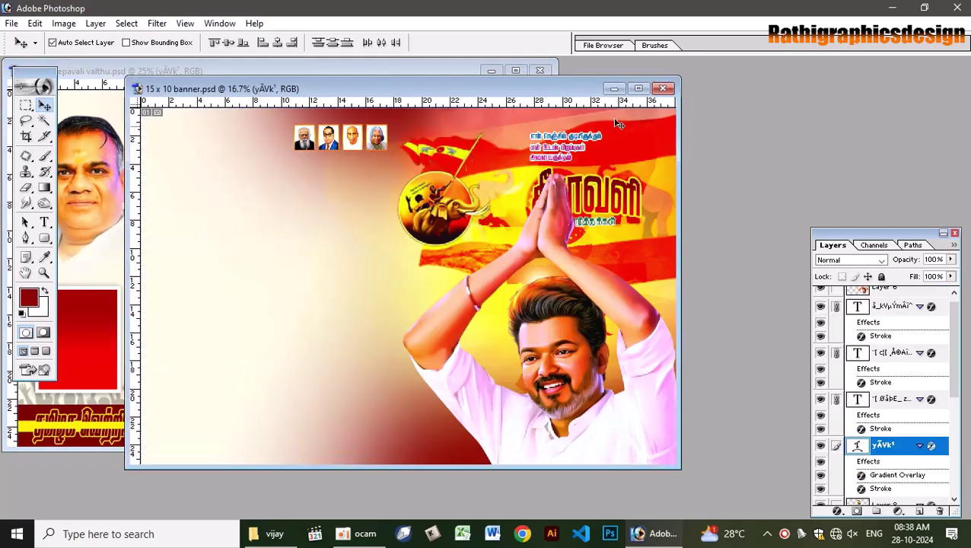
{"action": "double_click", "coordinate": [645, 85]}
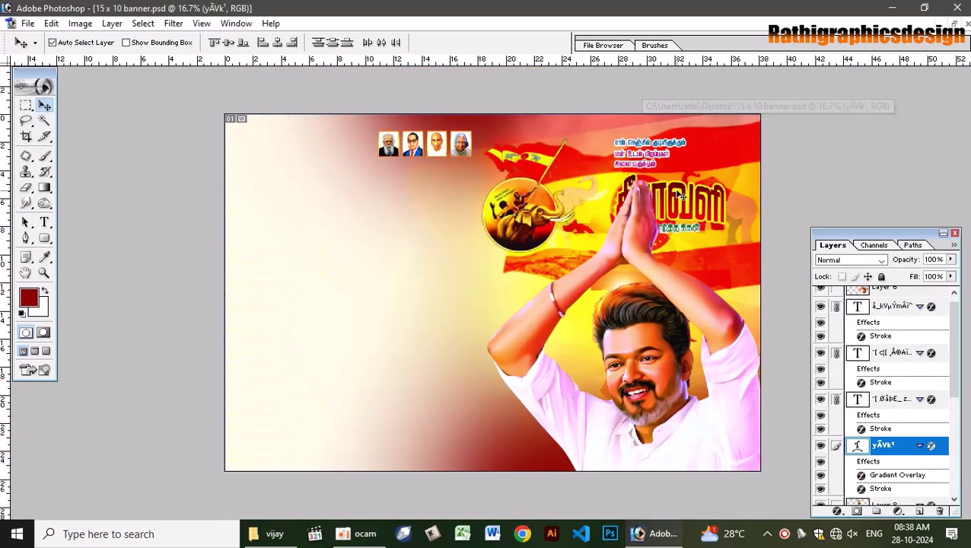
{"action": "left_click_drag", "start_coordinate": [656, 185], "coordinate": [432, 235]}
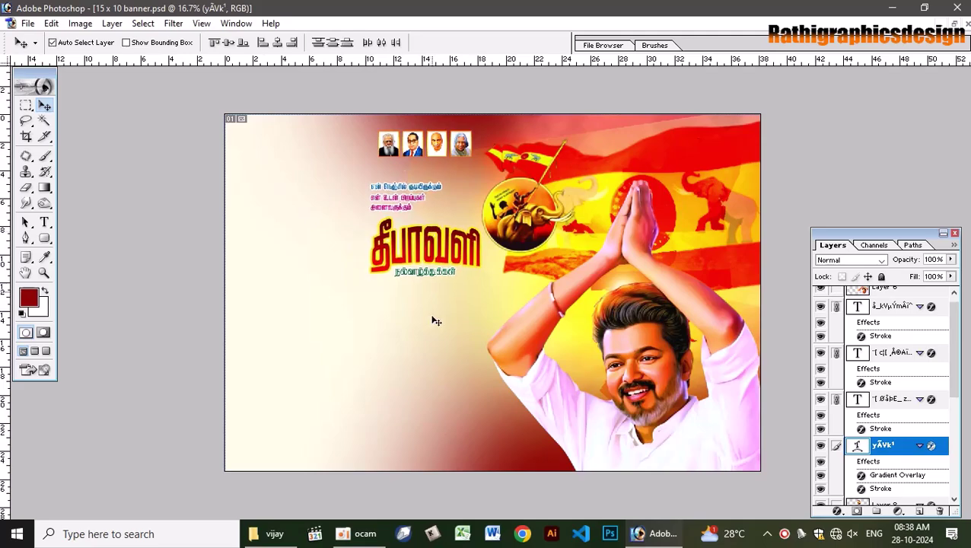
{"action": "left_click", "coordinate": [438, 335]}
- Add a new Layer 9 and set up a white brush at 2300 px
{"action": "key", "text": "ctrl+shift+n"}
{"action": "key", "text": "Return"}
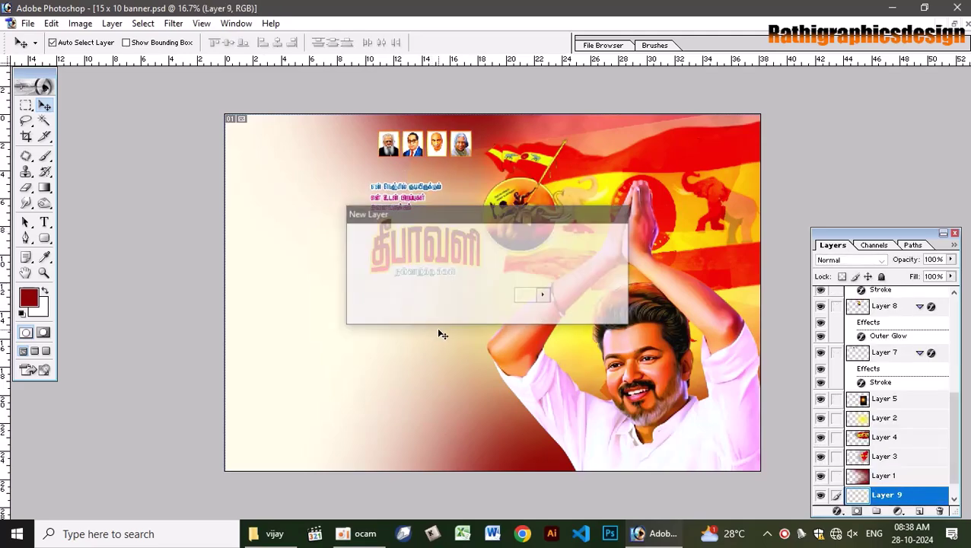
{"action": "key", "text": "d"}
{"action": "key", "text": "e"}
{"action": "key", "text": "x"}
{"action": "key", "text": "b"}
{"action": "key", "text": "bracketright"}
{"action": "key", "text": "bracketright"}
{"action": "key", "text": "bracketright"}
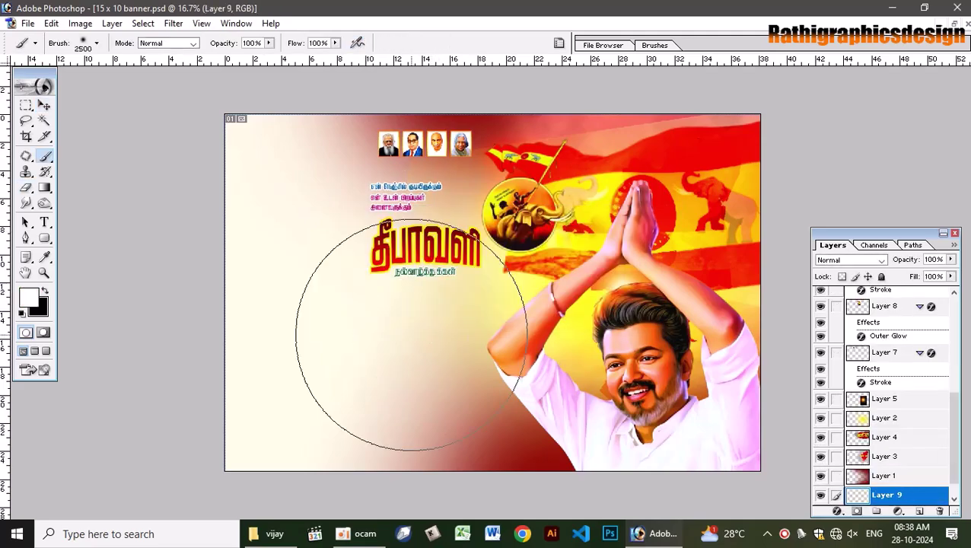
{"action": "key", "text": "bracketright"}
{"action": "key", "text": "bracketright"}
{"action": "key", "text": "bracketright"}
{"action": "key", "text": "bracketright"}
{"action": "key", "text": "bracketleft"}
{"action": "key", "text": "bracketleft"}
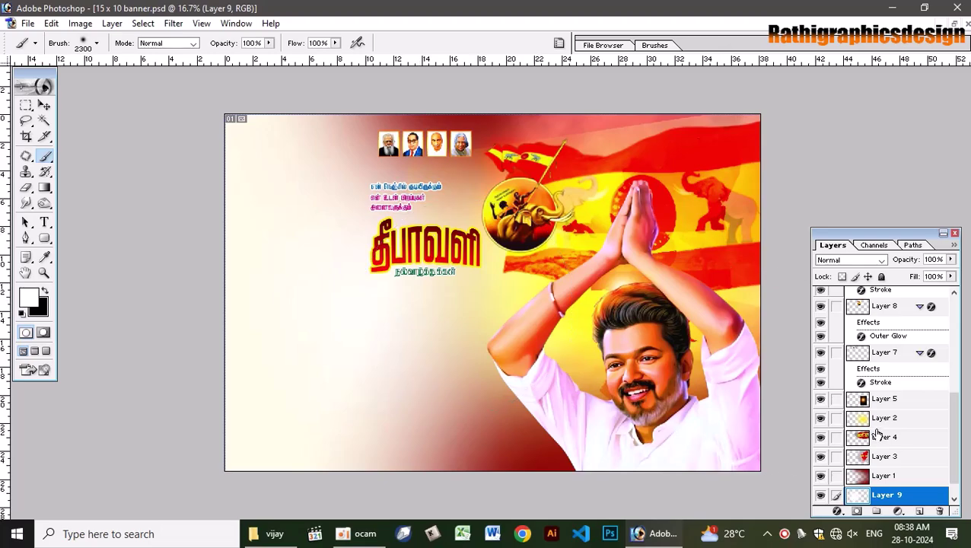
- Move Layer 9 up the stack to sit just above Layer 4
{"action": "left_click_drag", "start_coordinate": [886, 494], "coordinate": [887, 465]}
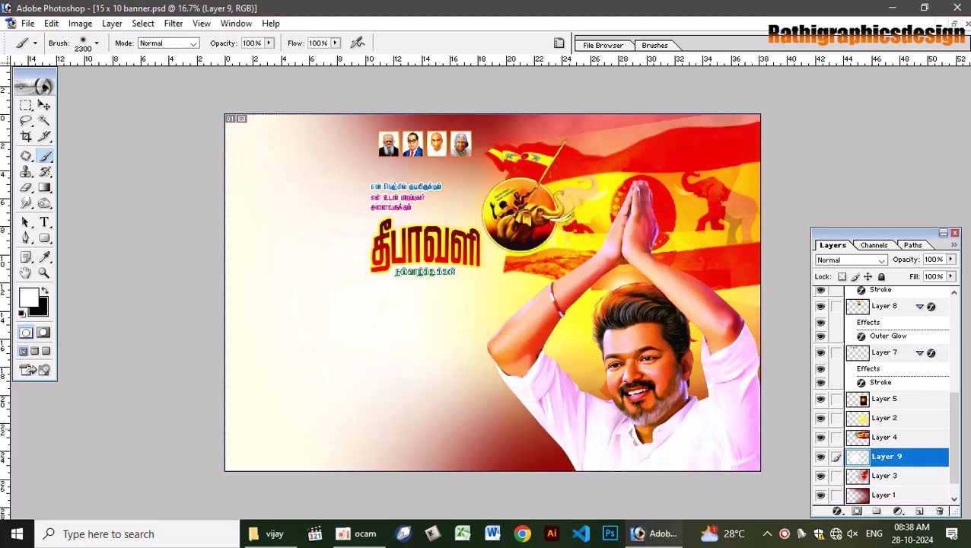
{"action": "key", "text": "ctrl+bracketright"}
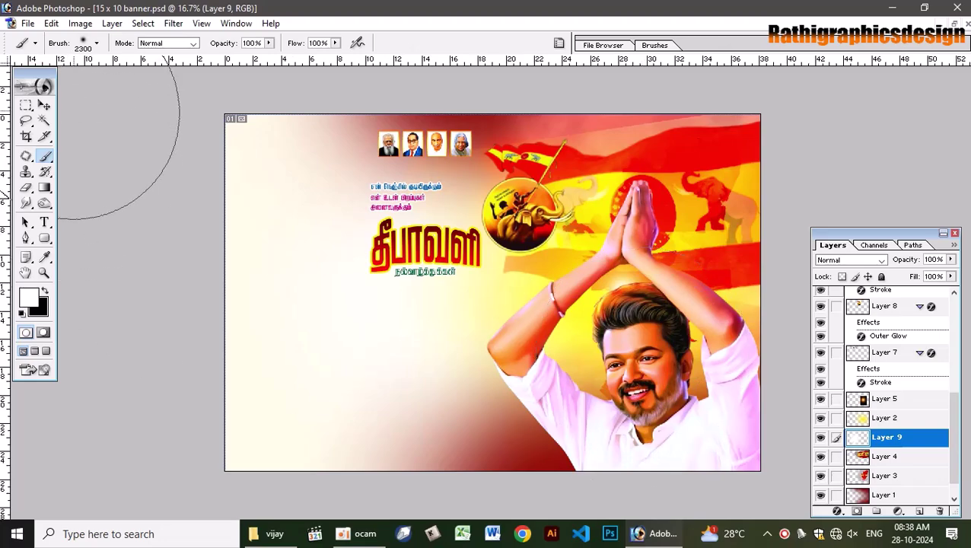
{"action": "left_click", "coordinate": [44, 106]}
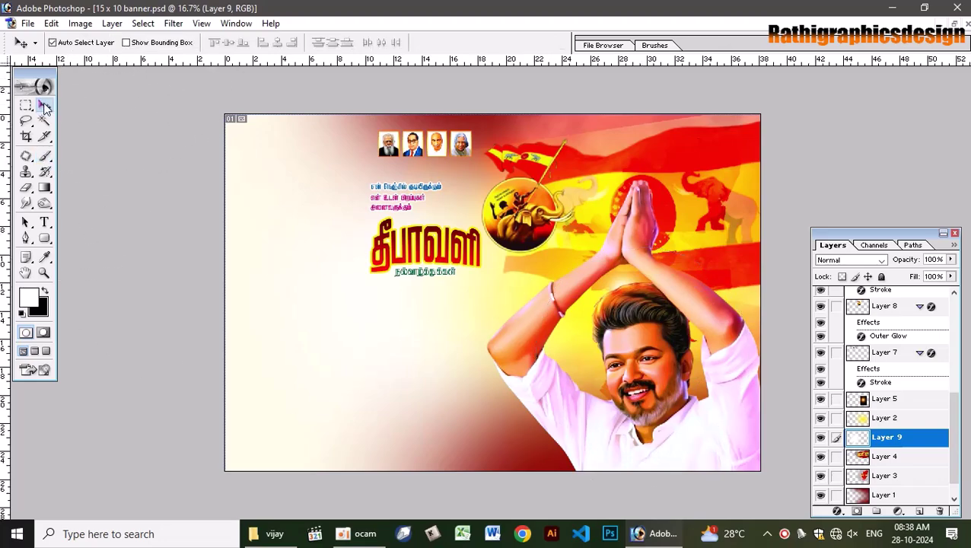
- Enlarge the Tamil title to about 142% and shift it slightly left
{"action": "left_click", "coordinate": [435, 234]}
{"action": "key", "text": "ctrl+t"}
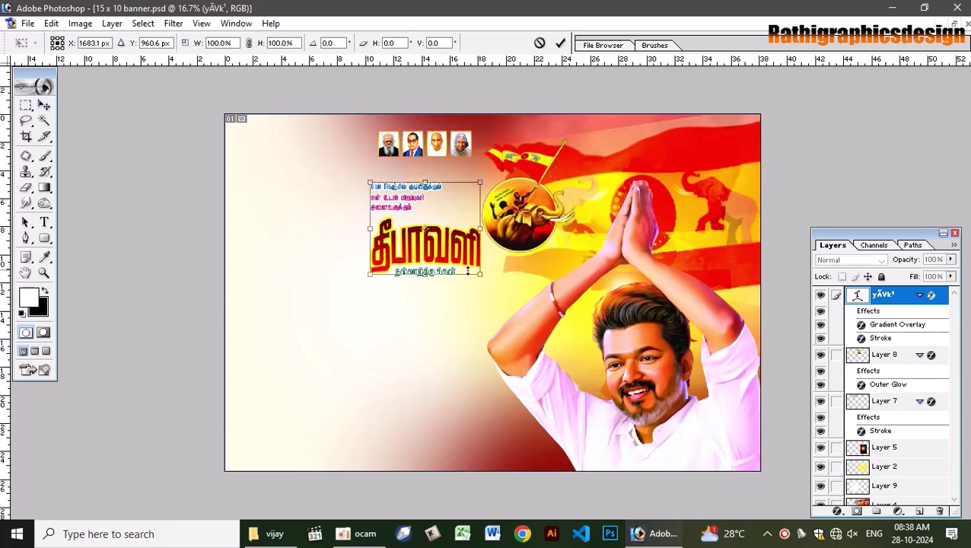
{"action": "left_click_drag", "start_coordinate": [478, 271], "coordinate": [499, 353]}
{"action": "key", "text": "Return"}
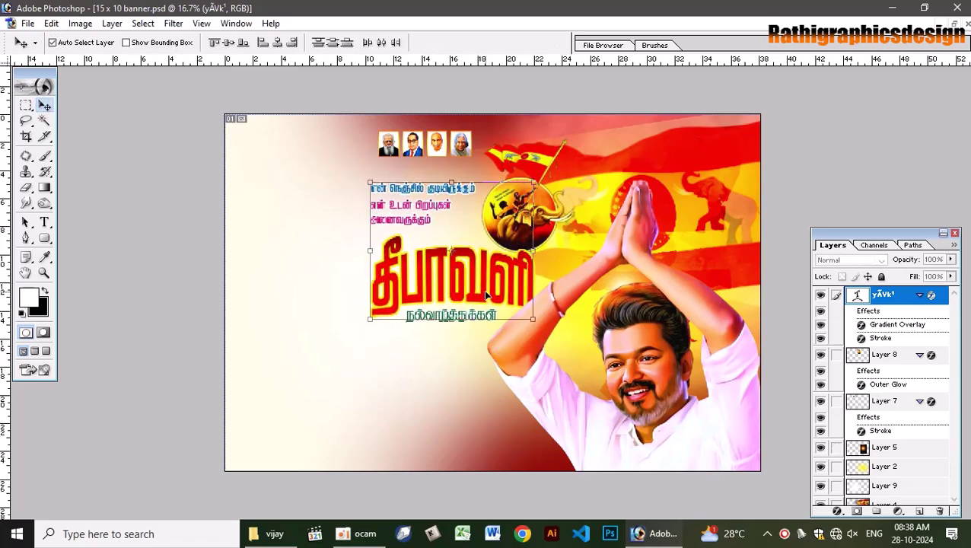
{"action": "left_click_drag", "start_coordinate": [457, 257], "coordinate": [450, 261]}
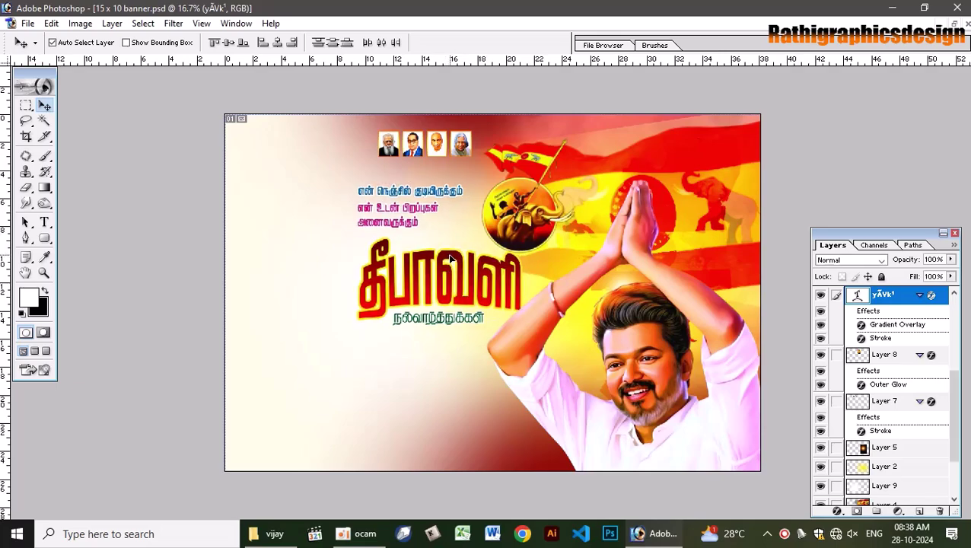
- Enlarge the leaders' portrait strip to 132.6%, then return to the deepavali valthu poster
{"action": "left_click", "coordinate": [433, 158]}
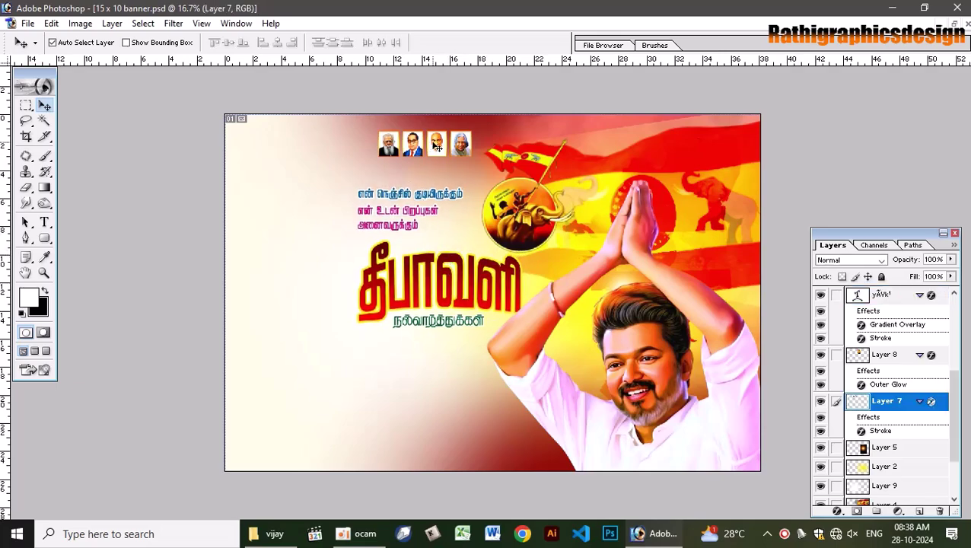
{"action": "key", "text": "ctrl+t"}
{"action": "left_click_drag", "start_coordinate": [373, 162], "coordinate": [359, 185]}
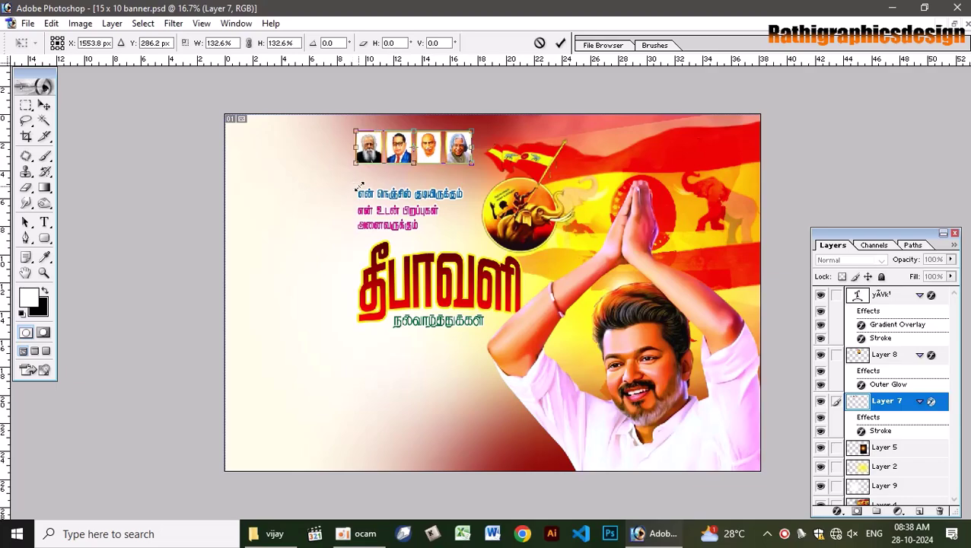
{"action": "key", "text": "Return"}
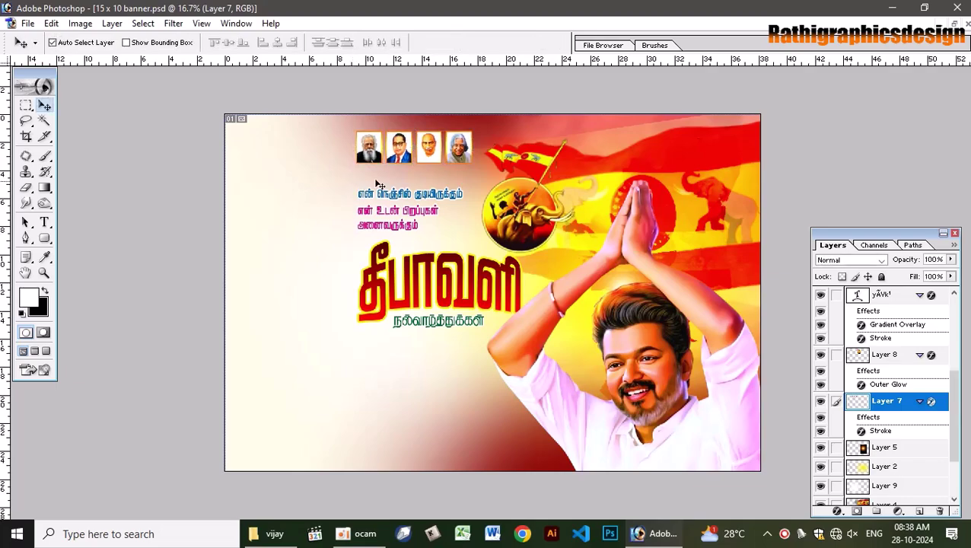
{"action": "left_click", "coordinate": [956, 24]}
{"action": "left_click", "coordinate": [122, 225]}
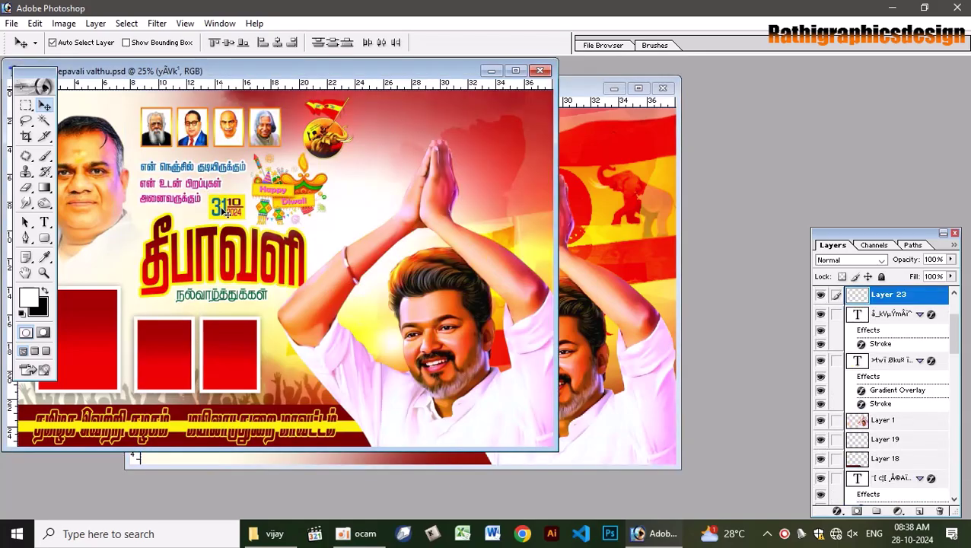
- Copy the 31/10/2024 date badge into the banner, enlarge it and nudge it left and down
{"action": "mouse_move", "coordinate": [226, 213]}
{"action": "left_mouse_down"}
{"action": "mouse_move", "coordinate": [586, 181]}
{"action": "mouse_move", "coordinate": [375, 231]}
{"action": "left_mouse_up"}
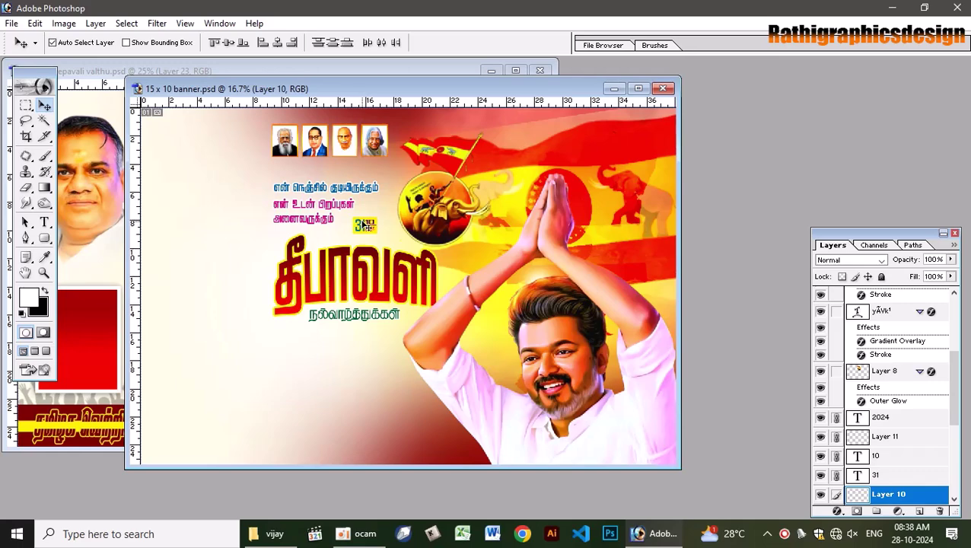
{"action": "key", "text": "ctrl+t"}
{"action": "left_click_drag", "start_coordinate": [382, 214], "coordinate": [396, 204]}
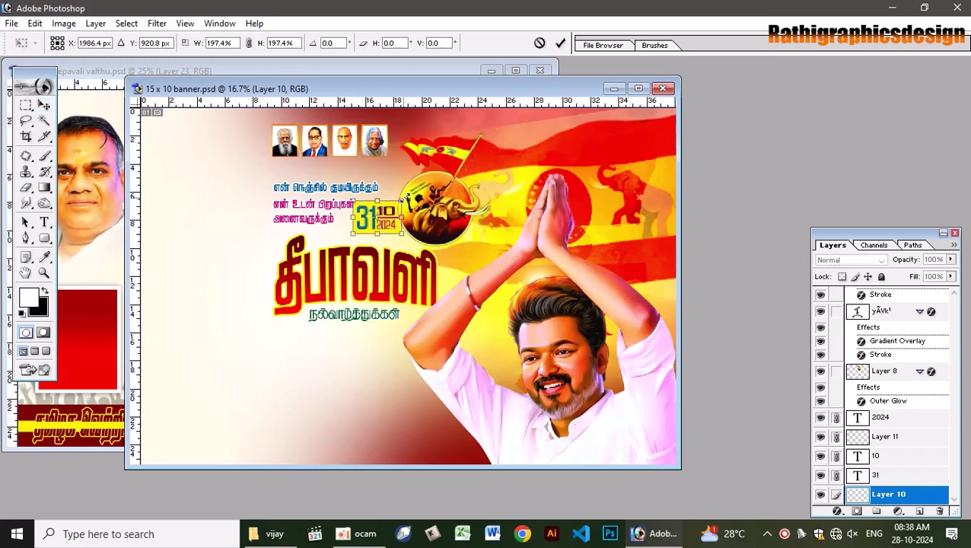
{"action": "key", "text": "Return"}
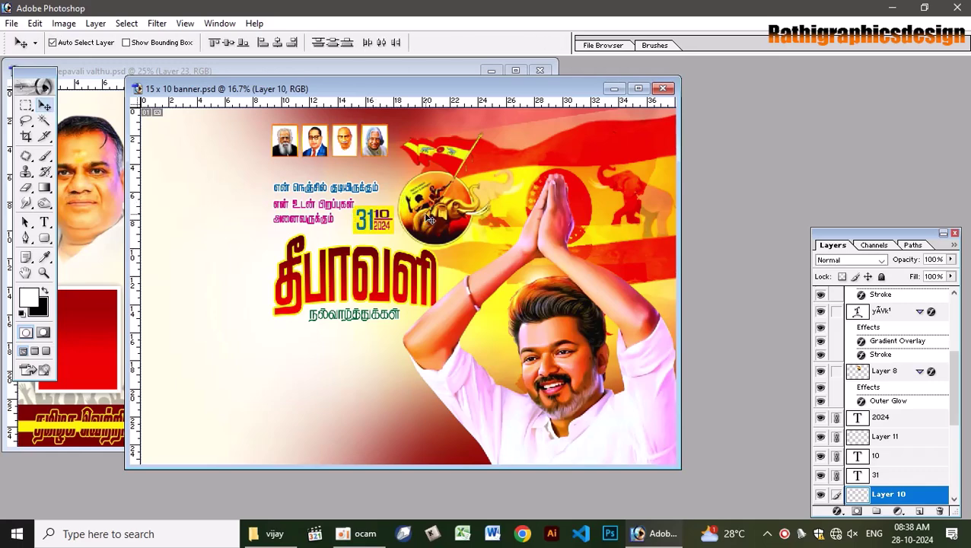
{"action": "key", "text": "ctrl+d"}
{"action": "key", "text": "Left"}
{"action": "key", "text": "Left"}
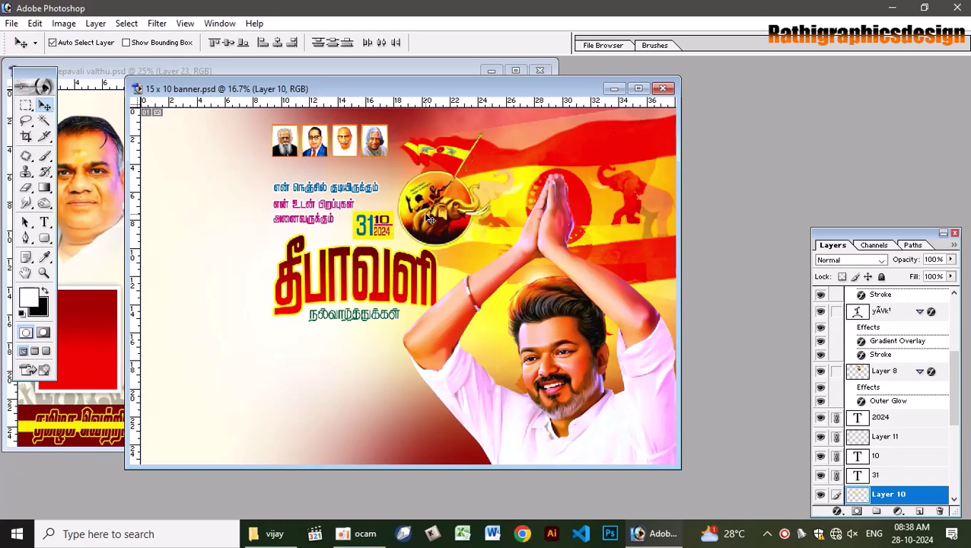
{"action": "key", "text": "Down"}
{"action": "key", "text": "Left"}
{"action": "key", "text": "Down"}
{"action": "key", "text": "Left"}
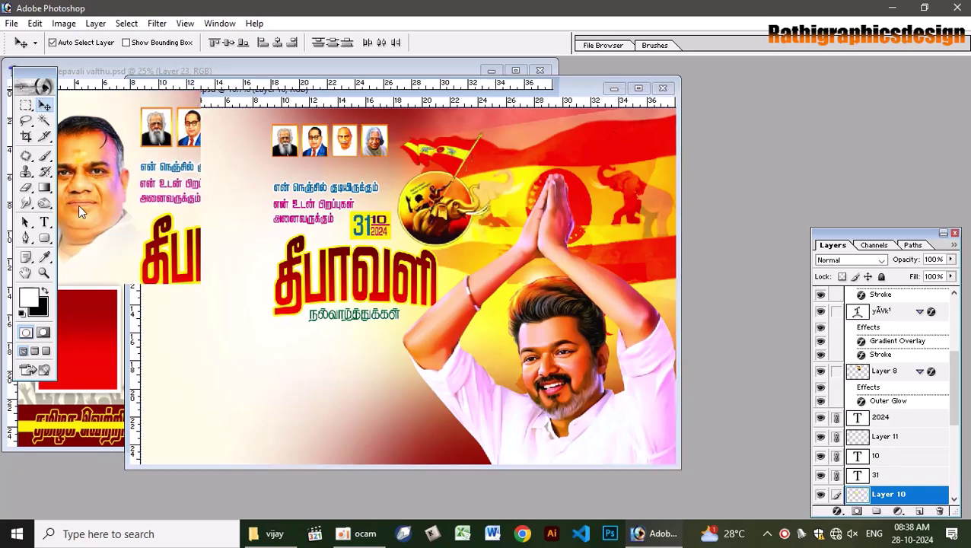
- Copy the left-hand portrait into the banner and enlarge it to about 123%
{"action": "left_click", "coordinate": [79, 204]}
{"action": "mouse_move", "coordinate": [78, 205]}
{"action": "left_mouse_down"}
{"action": "mouse_move", "coordinate": [576, 214]}
{"action": "mouse_move", "coordinate": [212, 187]}
{"action": "mouse_move", "coordinate": [221, 187]}
{"action": "left_mouse_up"}
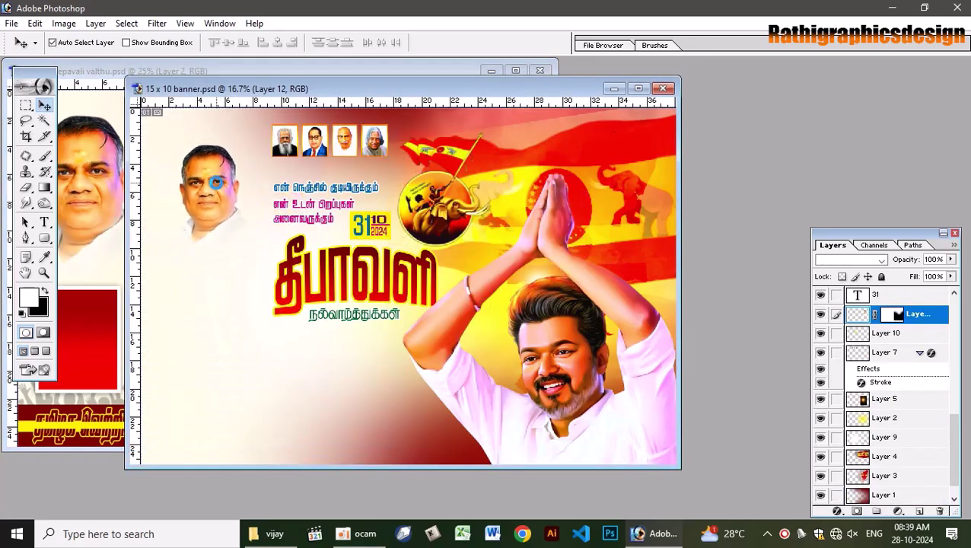
{"action": "key", "text": "ctrl+t"}
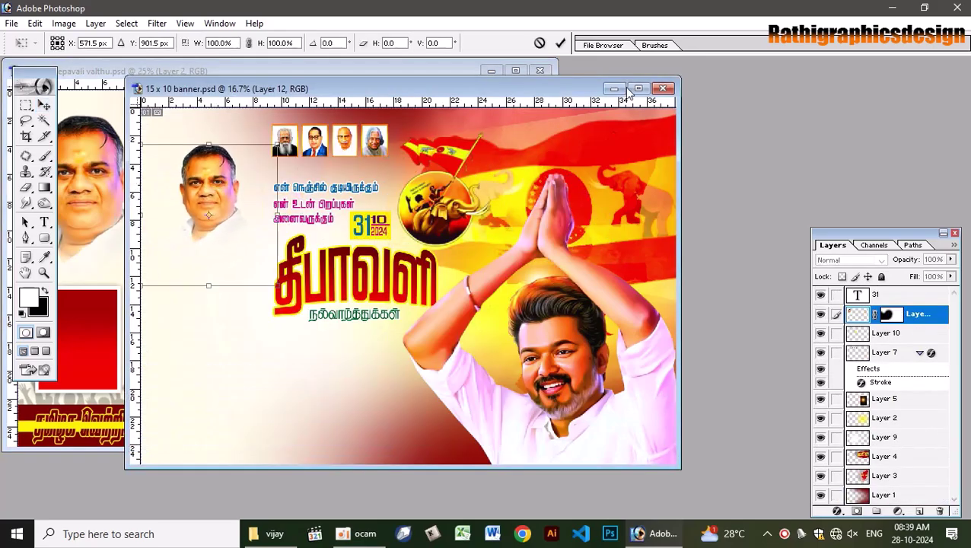
{"action": "double_click", "coordinate": [628, 89]}
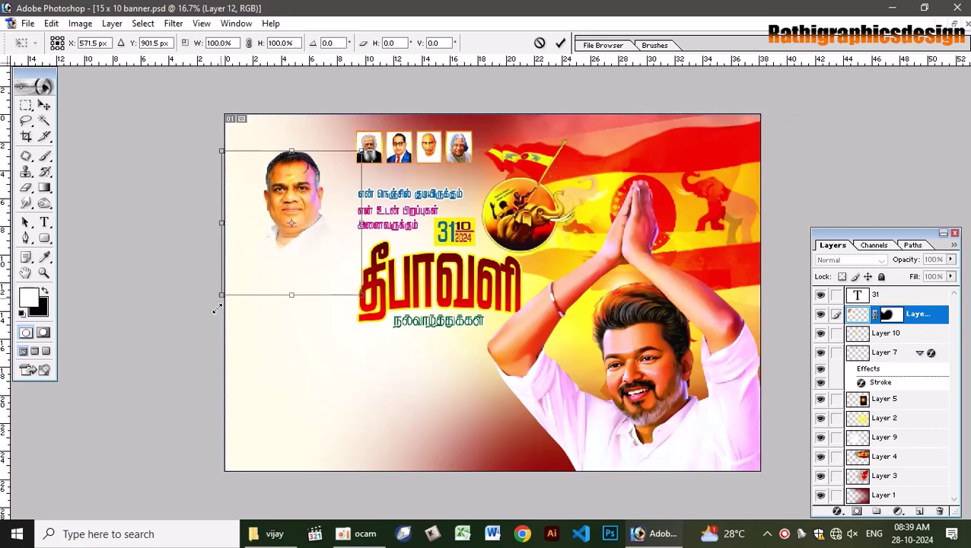
{"action": "left_click_drag", "start_coordinate": [218, 294], "coordinate": [192, 324]}
{"action": "key", "text": "Return"}
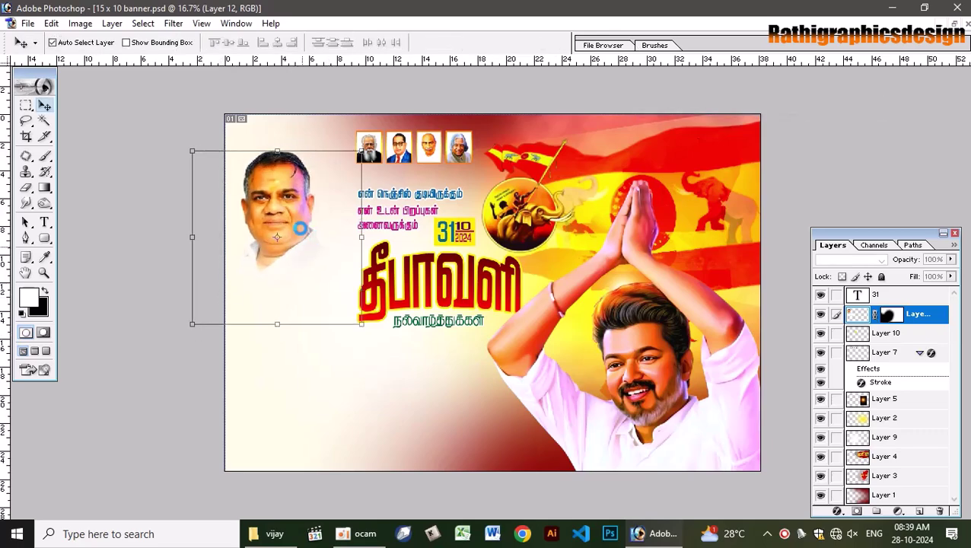
{"action": "left_click_drag", "start_coordinate": [287, 222], "coordinate": [308, 215]}
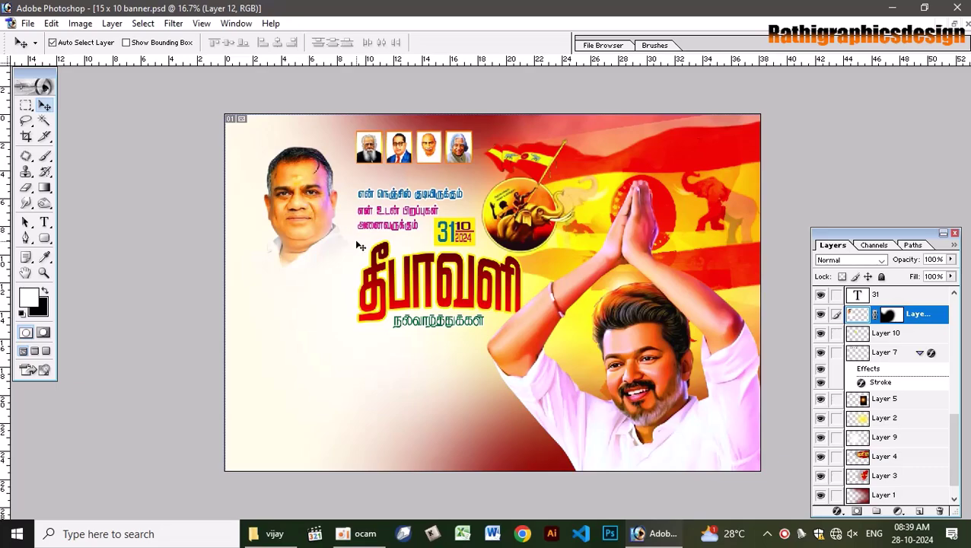
- Rescale the portrait to about 118% and position it at the banner's upper left
{"action": "key", "text": "ctrl+t"}
{"action": "left_click_drag", "start_coordinate": [223, 313], "coordinate": [203, 341]}
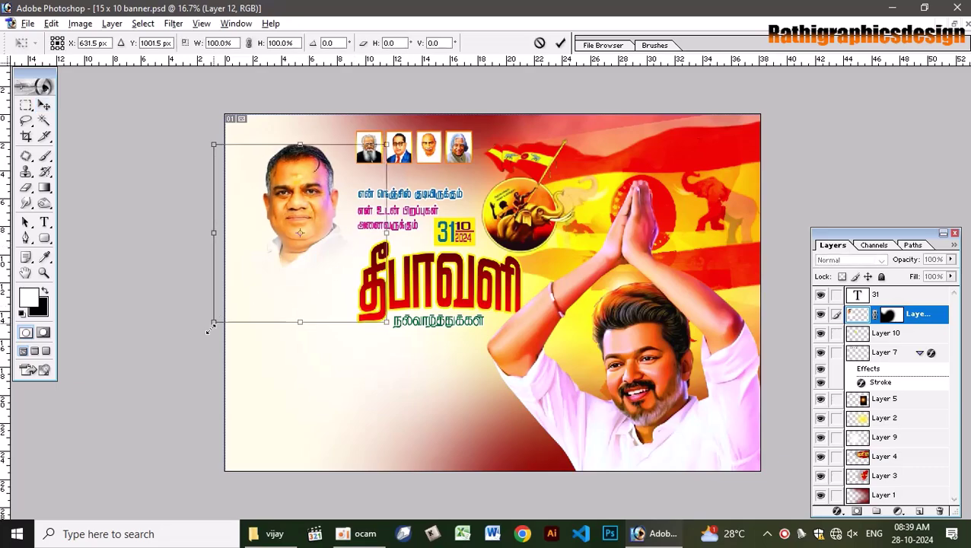
{"action": "key", "text": "Return"}
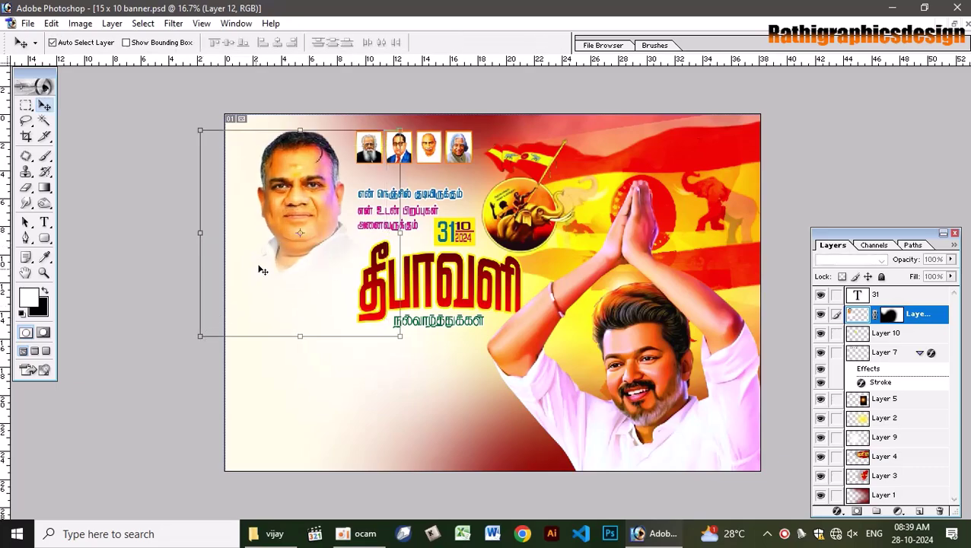
{"action": "left_click_drag", "start_coordinate": [310, 209], "coordinate": [302, 223]}
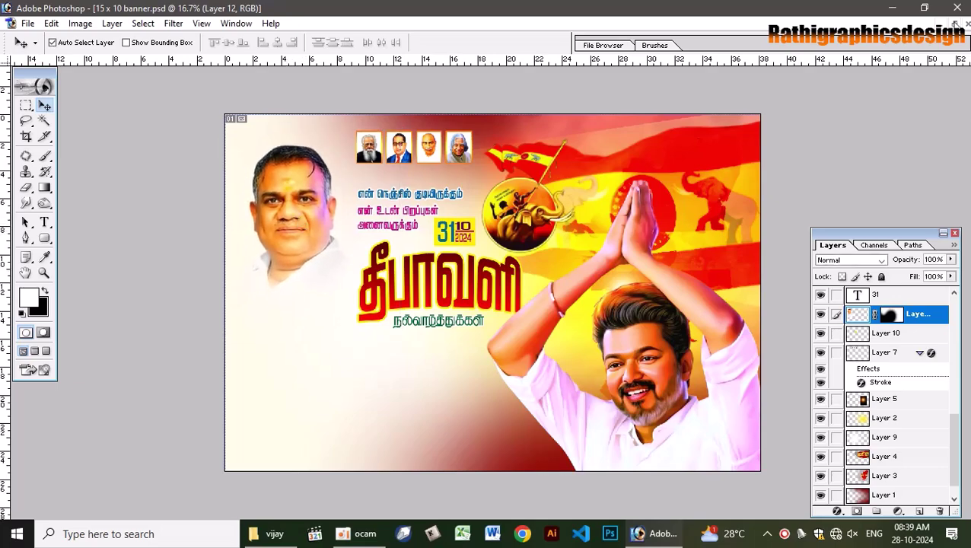
{"action": "left_click", "coordinate": [953, 24]}
{"action": "left_click", "coordinate": [99, 315]}
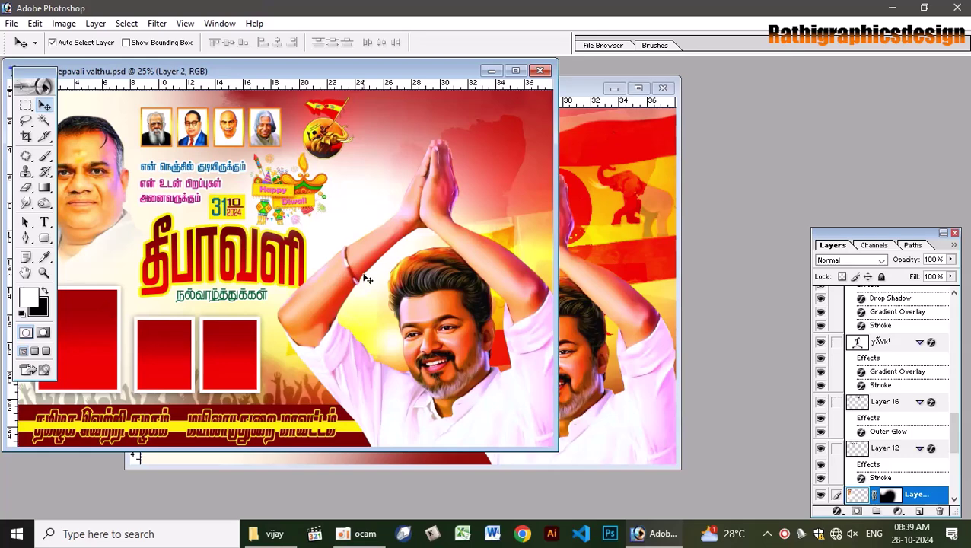
- In deepavali valthu, bring crowd silhouette Layer 6 to the top at 100% opacity
{"action": "left_click", "coordinate": [280, 395]}
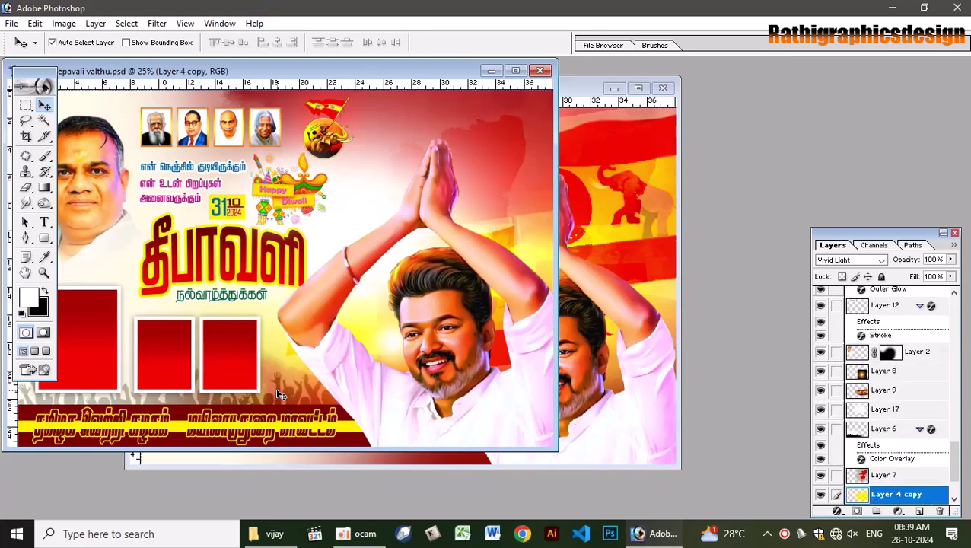
{"action": "mouse_move", "coordinate": [279, 395]}
{"action": "left_mouse_down"}
{"action": "mouse_move", "coordinate": [269, 389]}
{"action": "mouse_move", "coordinate": [694, 431]}
{"action": "left_mouse_up"}
{"action": "left_click", "coordinate": [273, 398]}
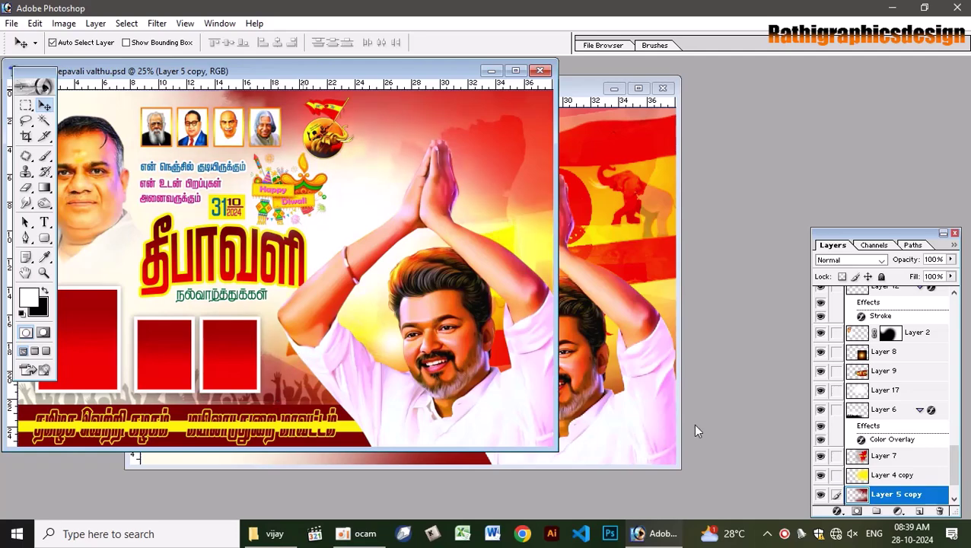
{"action": "scroll", "coordinate": [923, 495], "scroll_direction": "down", "scroll_amount": 1}
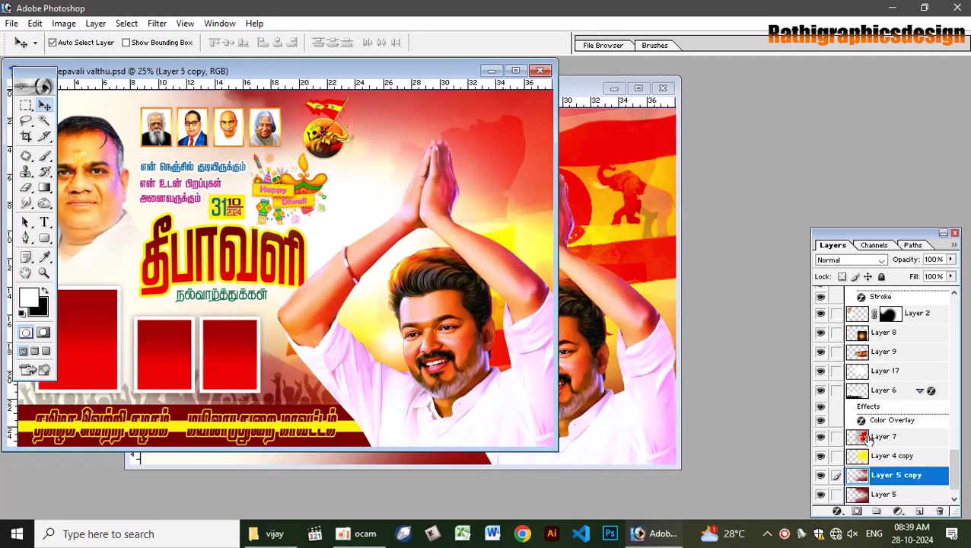
{"action": "left_click", "coordinate": [879, 391]}
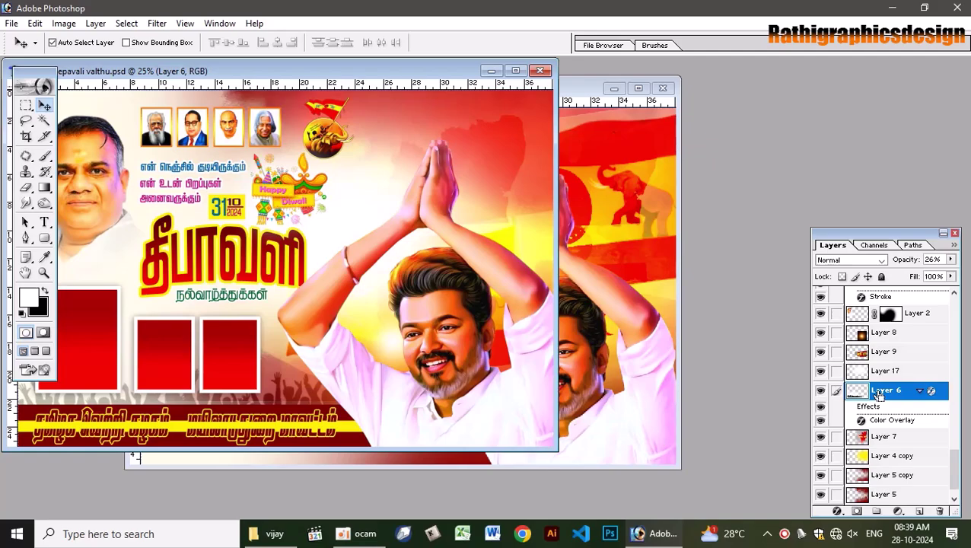
{"action": "key", "text": "ctrl+shift+bracketright"}
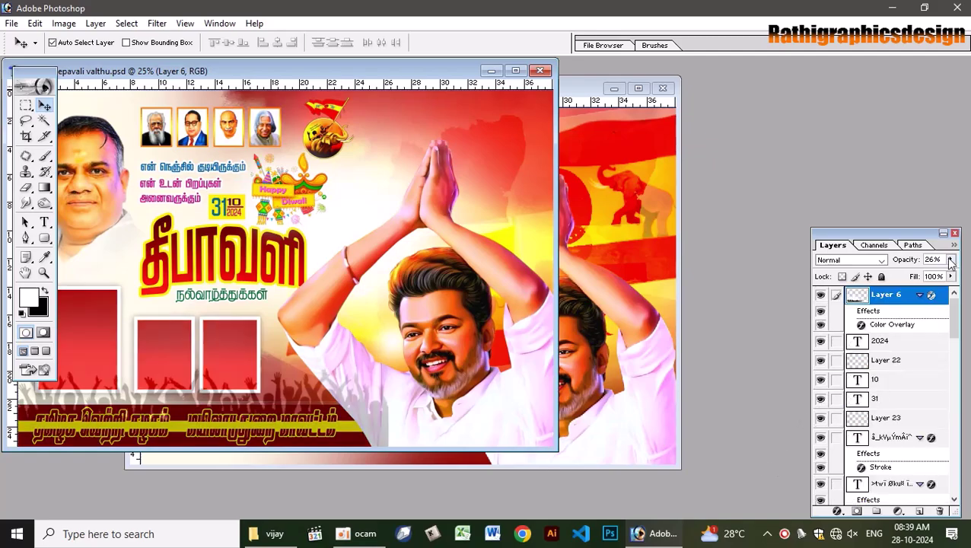
{"action": "left_click", "coordinate": [949, 259]}
{"action": "left_click_drag", "start_coordinate": [898, 275], "coordinate": [957, 275]}
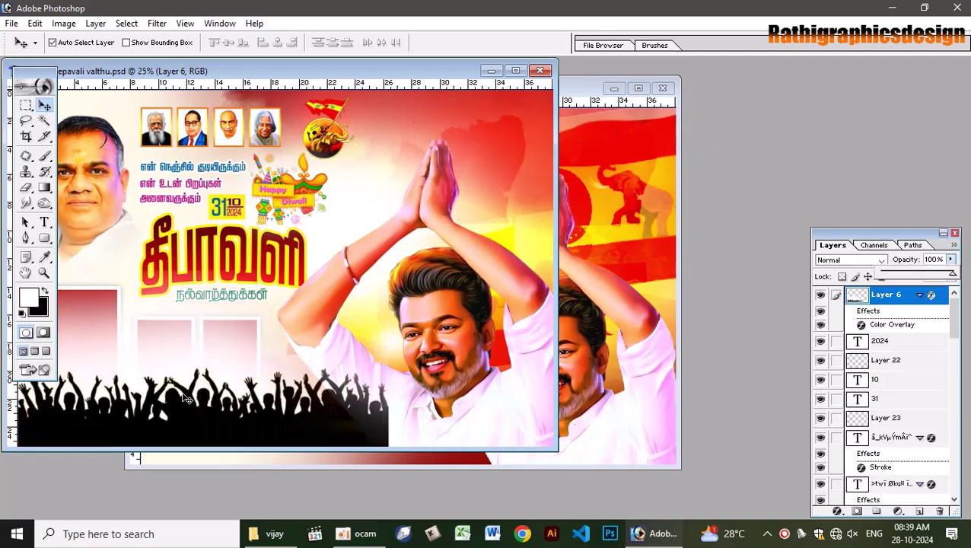
- Copy the crowd silhouette into the banner's lower left and scale it to about 143%
{"action": "left_click_drag", "start_coordinate": [186, 397], "coordinate": [608, 405]}
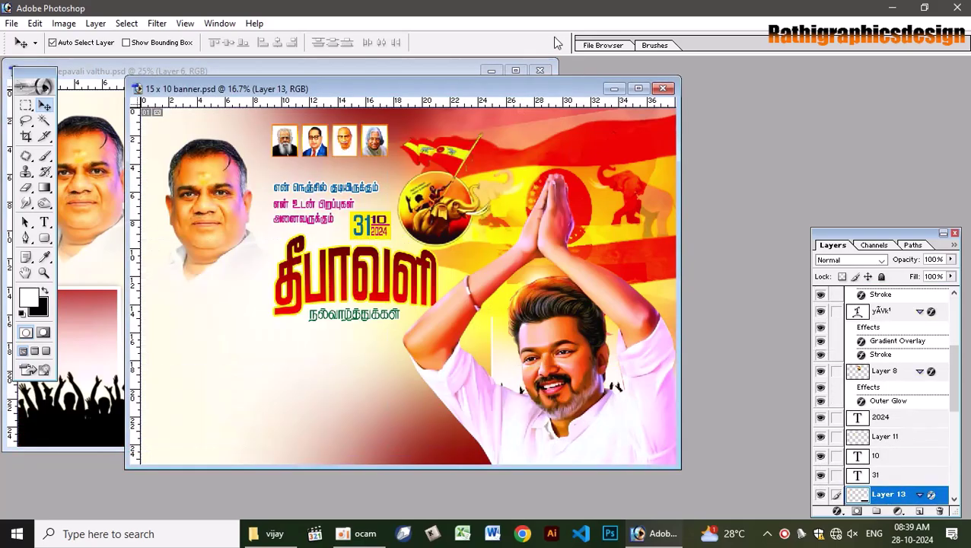
{"action": "left_click", "coordinate": [637, 88]}
{"action": "left_click_drag", "start_coordinate": [578, 391], "coordinate": [237, 398]}
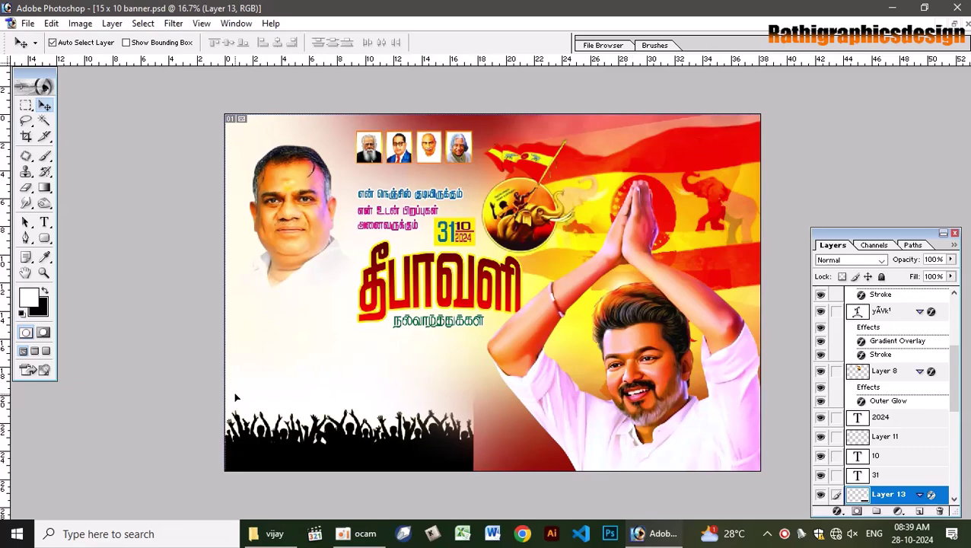
{"action": "key", "text": "ctrl+t"}
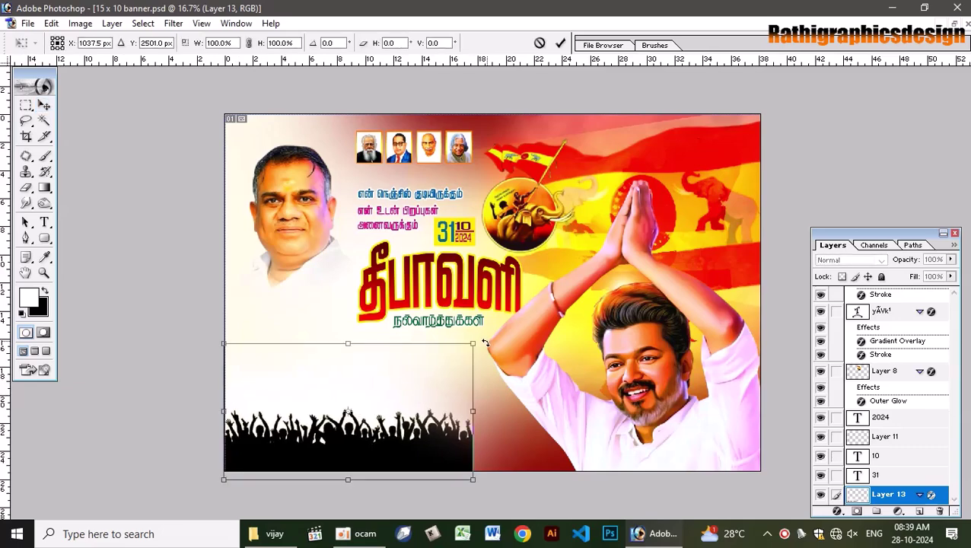
{"action": "left_click_drag", "start_coordinate": [484, 343], "coordinate": [599, 320]}
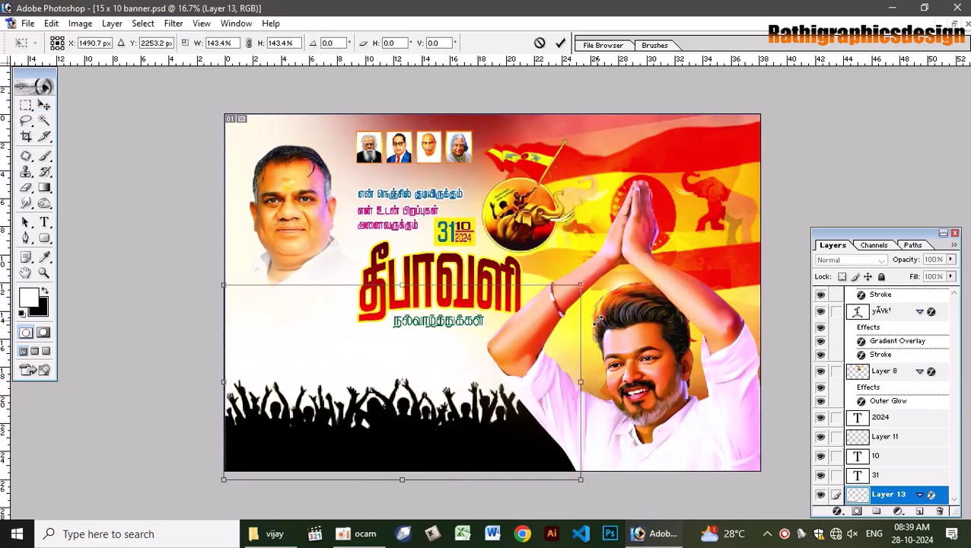
{"action": "key", "text": "Return"}
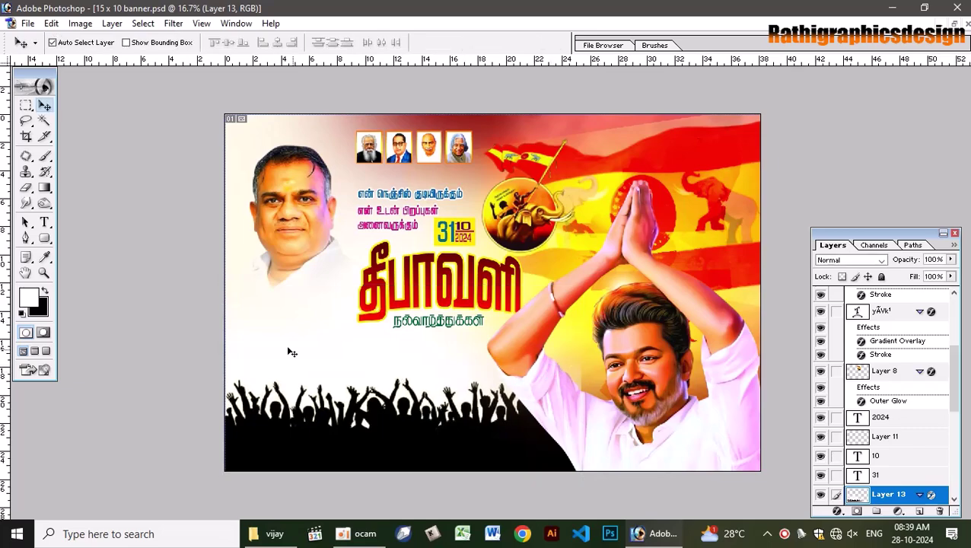
- Fade the crowd silhouette layer to 28% opacity
{"action": "left_click", "coordinate": [950, 259]}
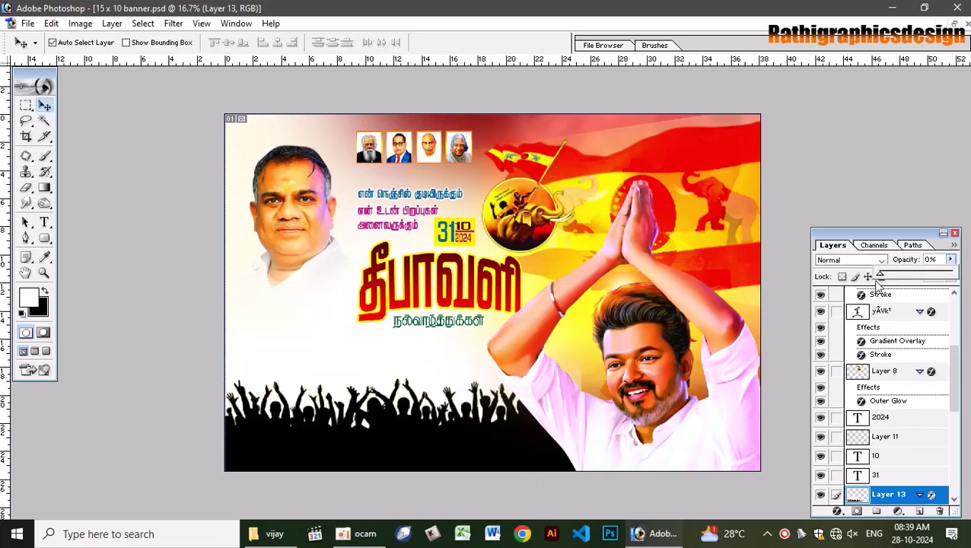
{"action": "left_click_drag", "start_coordinate": [875, 281], "coordinate": [903, 287]}
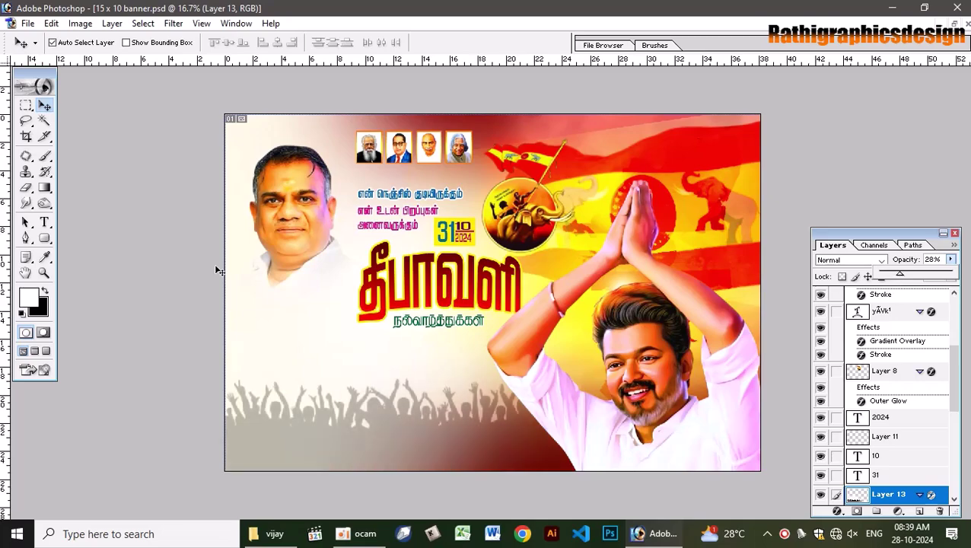
{"action": "key", "text": "Return"}
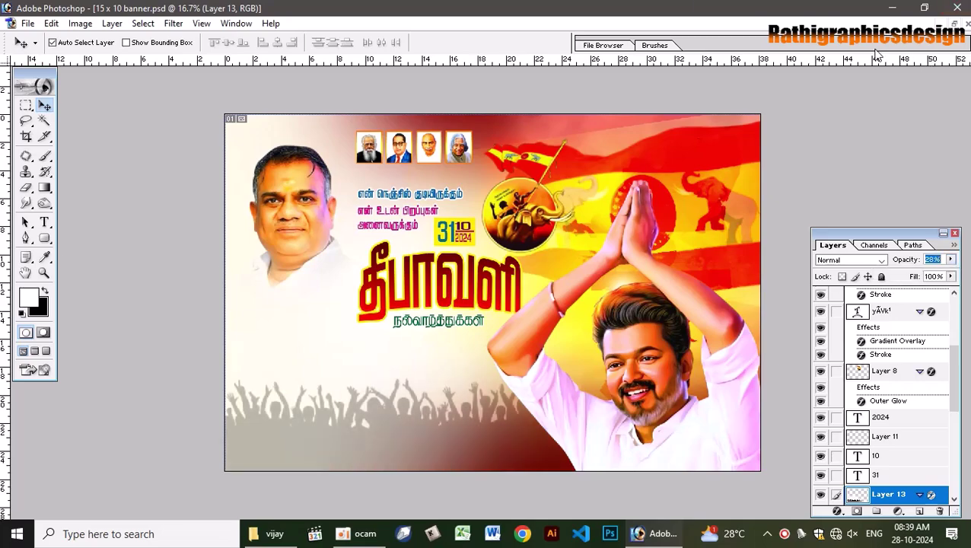
- Link the three red photo-frame layers in the deepavali valthu poster
{"action": "left_click", "coordinate": [955, 25]}
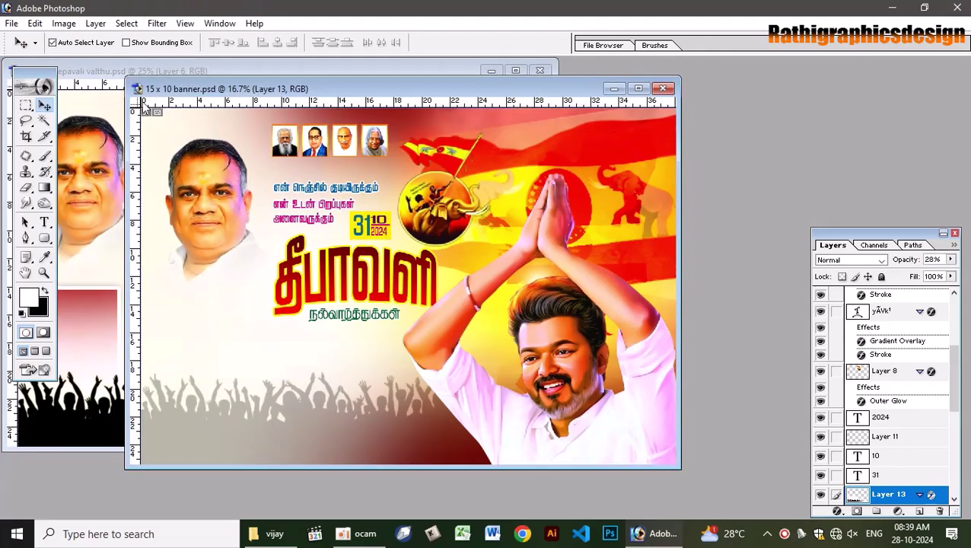
{"action": "left_click", "coordinate": [90, 240]}
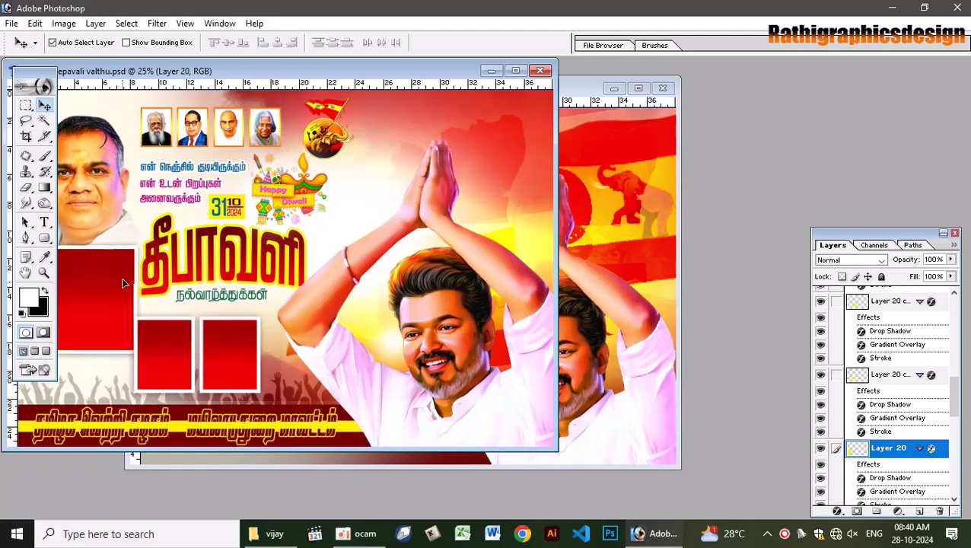
{"action": "right_click", "coordinate": [169, 335]}
{"action": "left_click", "coordinate": [206, 344], "text": "shift"}
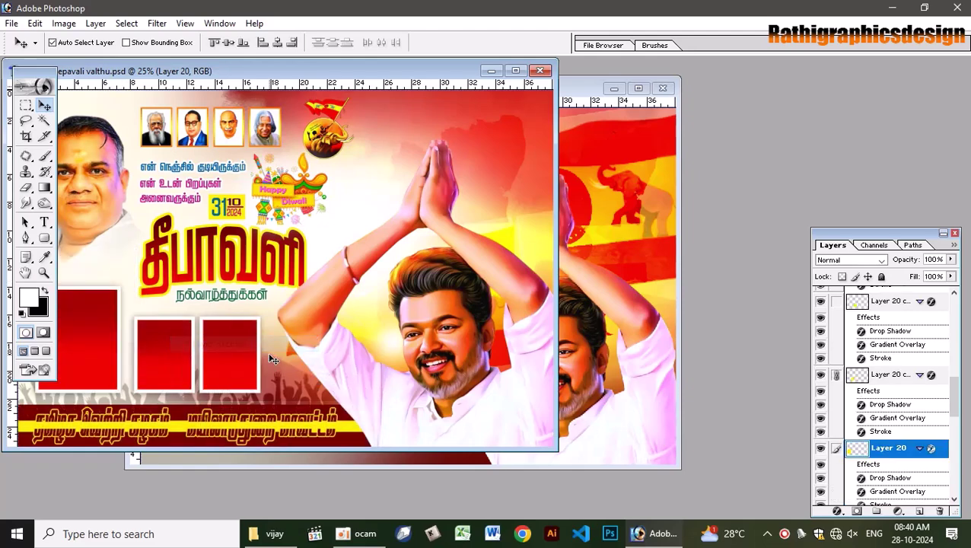
{"action": "right_click", "coordinate": [248, 345]}
{"action": "left_click", "coordinate": [263, 347], "text": "shift"}
- Copy the red frames to the banner's lower left and enlarge them to about 160%
{"action": "left_click_drag", "start_coordinate": [230, 337], "coordinate": [594, 341]}
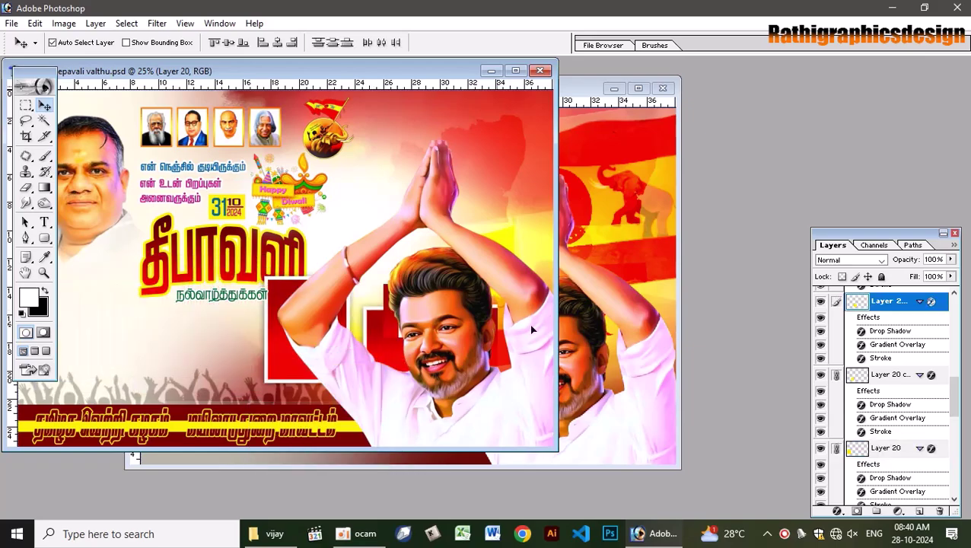
{"action": "left_click_drag", "start_coordinate": [506, 351], "coordinate": [166, 357]}
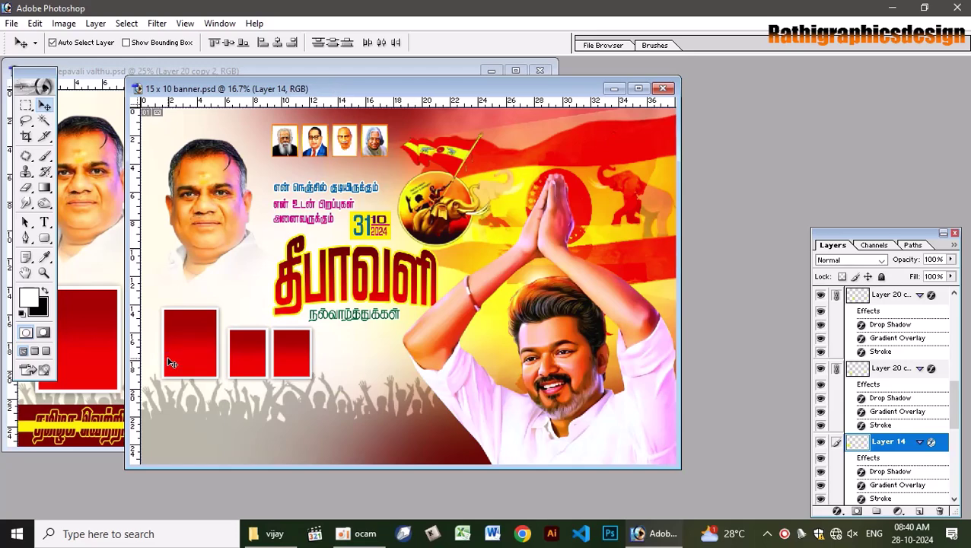
{"action": "key", "text": "ctrl+t"}
{"action": "left_click_drag", "start_coordinate": [312, 380], "coordinate": [399, 398]}
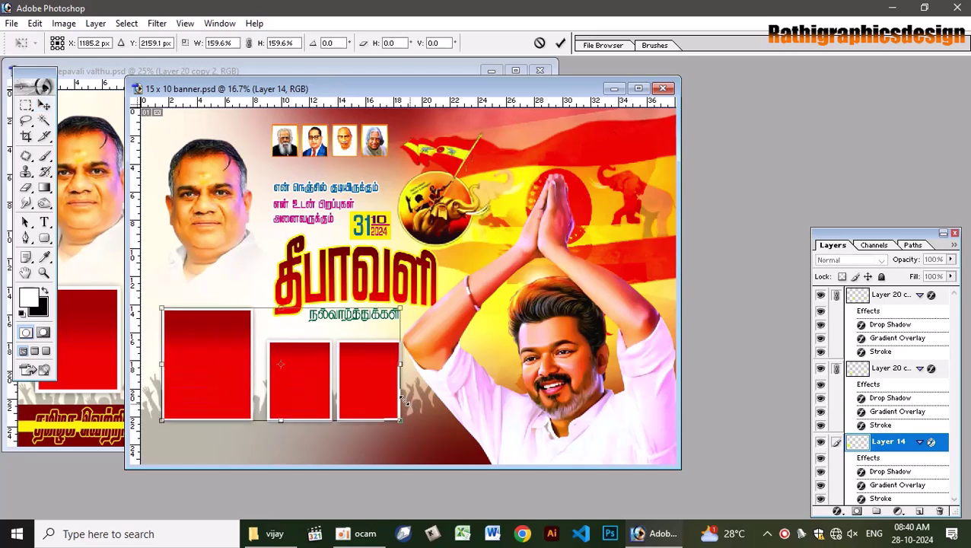
{"action": "key", "text": "Return"}
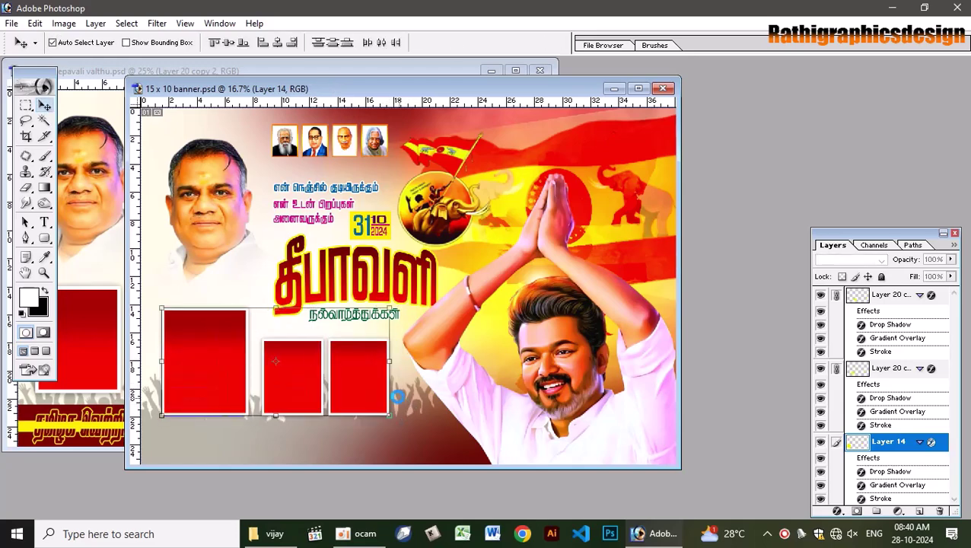
{"action": "left_click", "coordinate": [120, 414]}
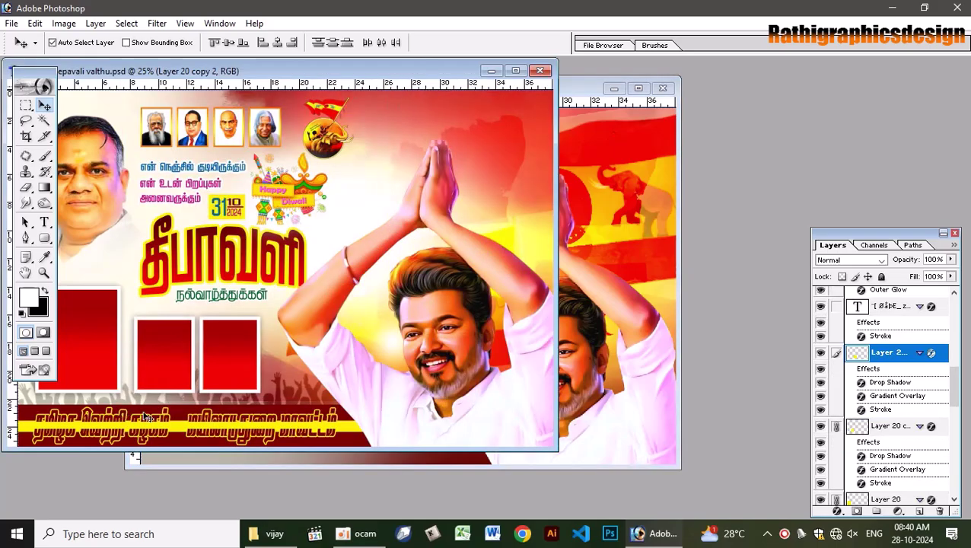
- Select the red-and-yellow Tamil text strip layer in the poster
{"action": "mouse_move", "coordinate": [352, 417]}
{"action": "left_mouse_down"}
{"action": "mouse_move", "coordinate": [352, 391]}
{"action": "mouse_move", "coordinate": [346, 431]}
{"action": "left_mouse_up"}
{"action": "right_click", "coordinate": [347, 430]}
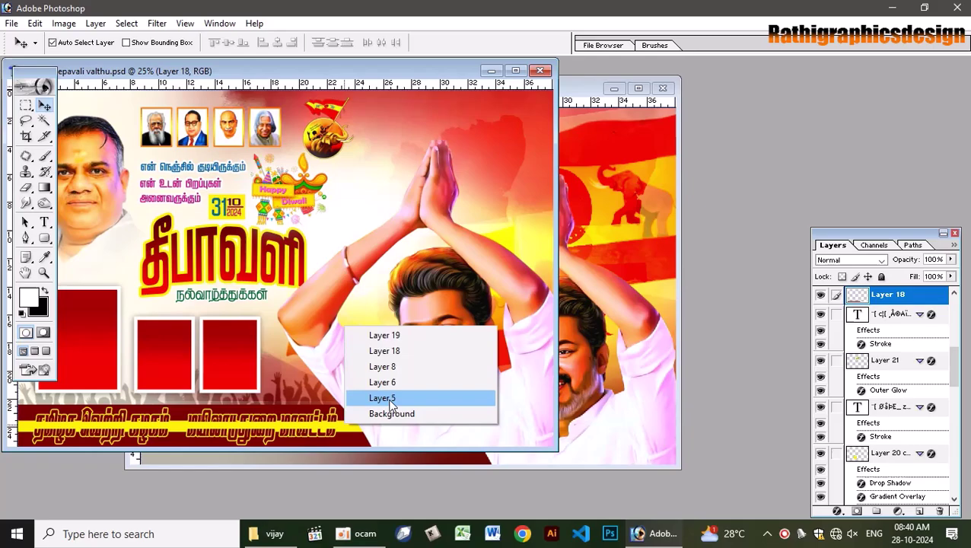
{"action": "left_click", "coordinate": [394, 335]}
{"action": "right_click", "coordinate": [320, 415]}
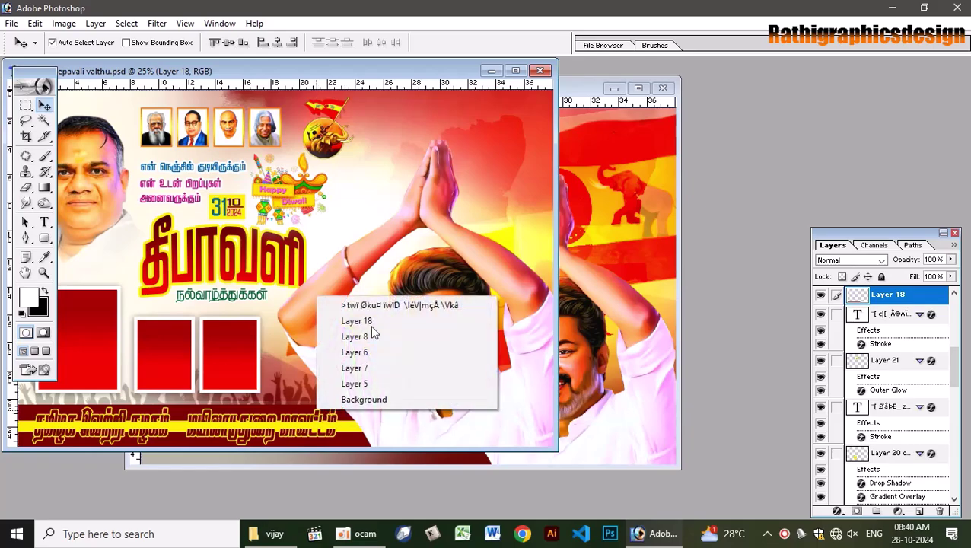
{"action": "left_click", "coordinate": [379, 303]}
- Copy the text strip to the banner's bottom-left edge and enlarge it to about 149%
{"action": "mouse_move", "coordinate": [347, 428]}
{"action": "left_mouse_down"}
{"action": "mouse_move", "coordinate": [459, 439]}
{"action": "mouse_move", "coordinate": [520, 460]}
{"action": "left_mouse_up"}
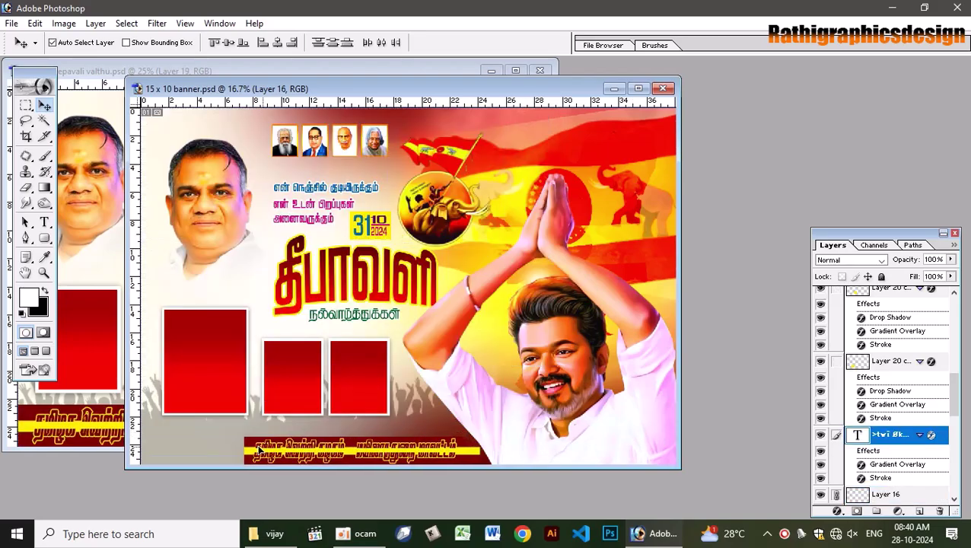
{"action": "left_click_drag", "start_coordinate": [436, 435], "coordinate": [187, 441]}
{"action": "left_click", "coordinate": [639, 89]}
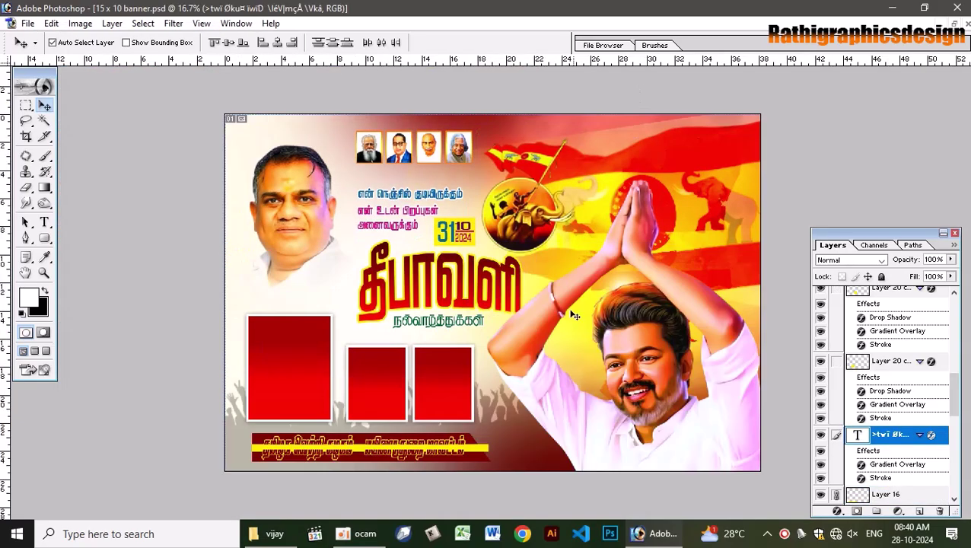
{"action": "left_click_drag", "start_coordinate": [431, 442], "coordinate": [408, 449]}
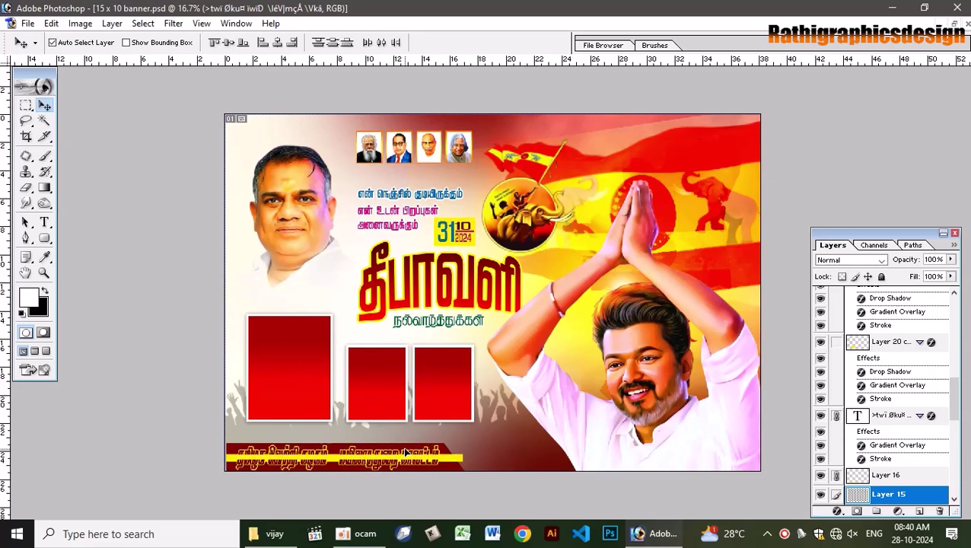
{"action": "key", "text": "ctrl+t"}
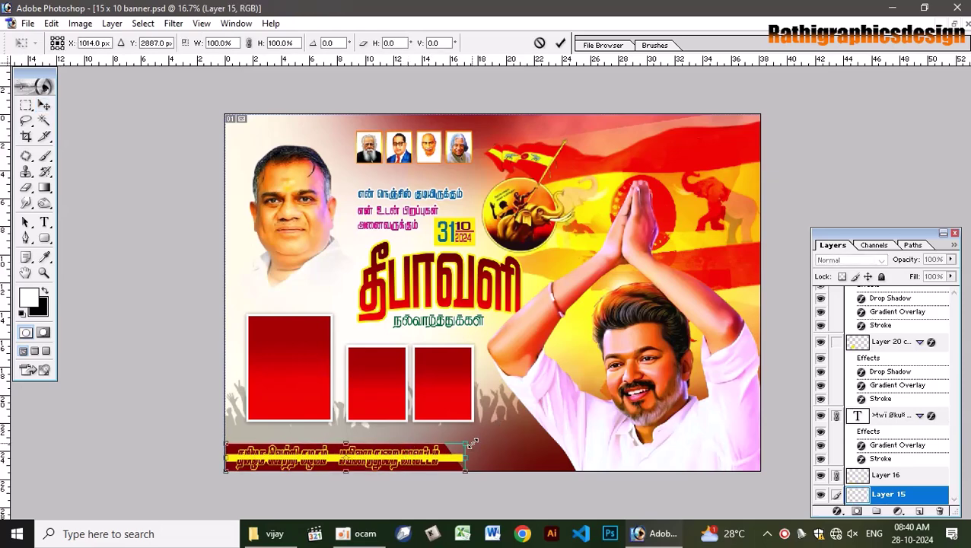
{"action": "mouse_move", "coordinate": [472, 441]}
{"action": "left_mouse_down"}
{"action": "mouse_move", "coordinate": [605, 428]}
{"action": "mouse_move", "coordinate": [587, 430]}
{"action": "left_mouse_up"}
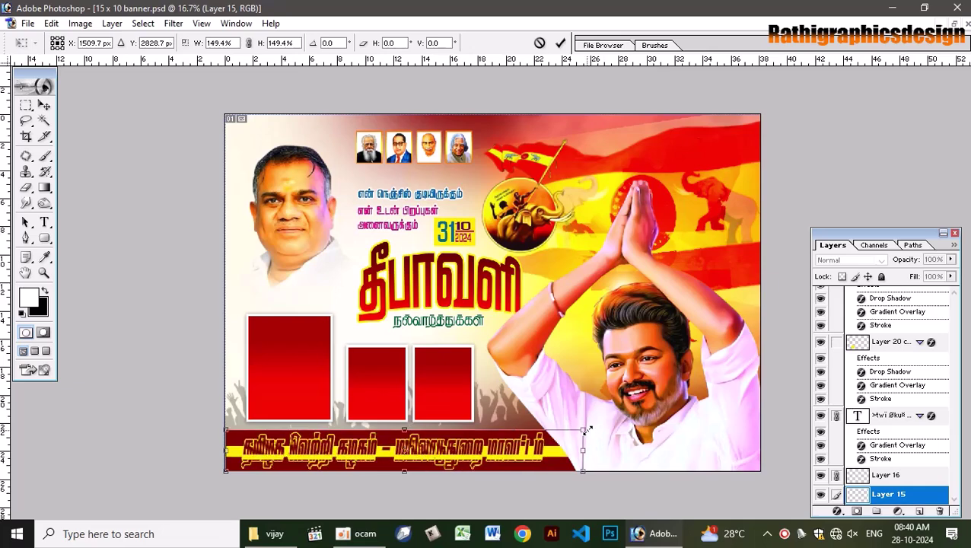
{"action": "key", "text": "Return"}
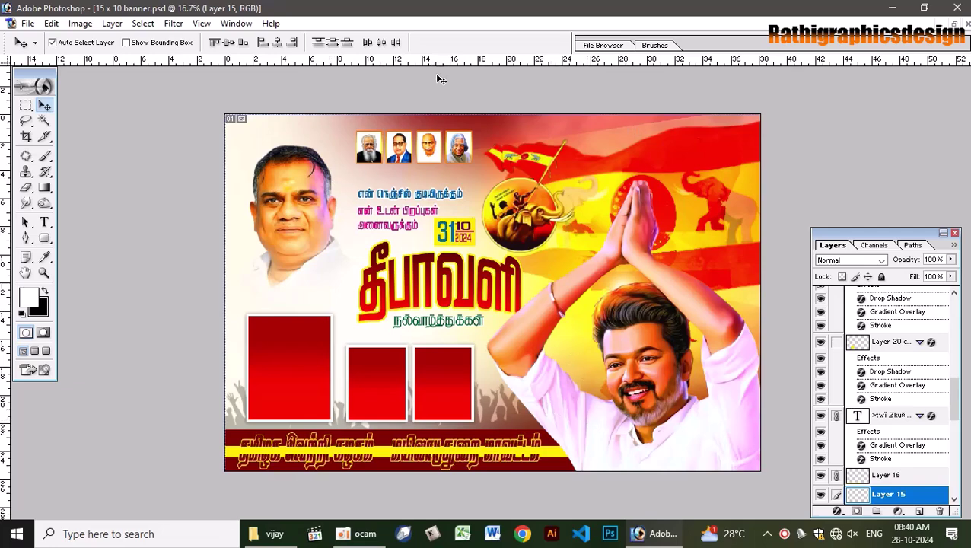
- Smudge Layer 1's background along the banner top with a 400-px Smudge brush
{"action": "left_click", "coordinate": [492, 122]}
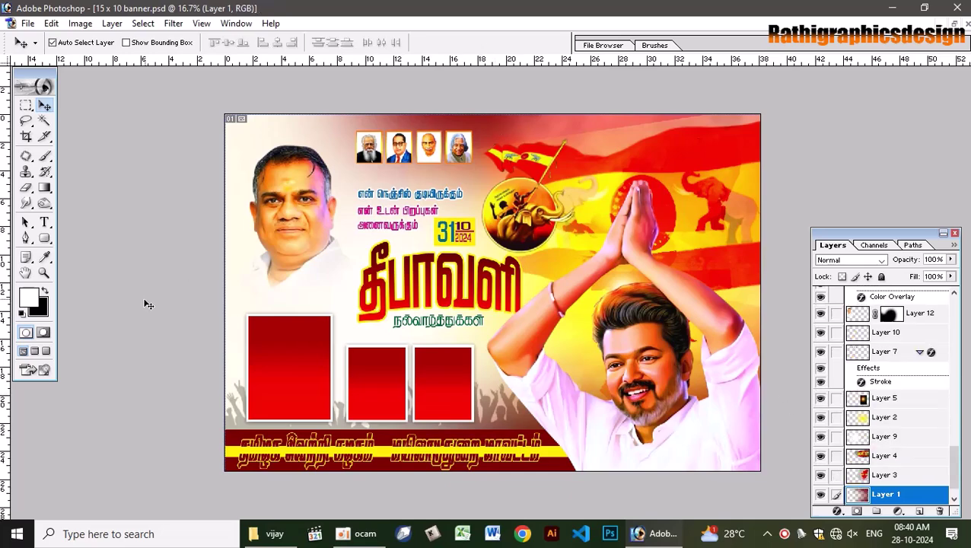
{"action": "left_click", "coordinate": [25, 203]}
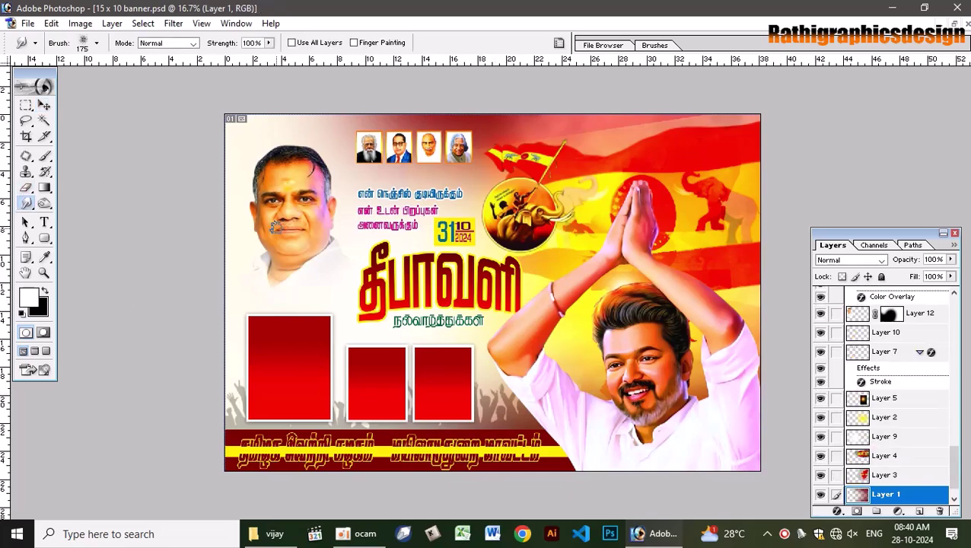
{"action": "key", "text": "bracketright"}
{"action": "key", "text": "bracketright"}
{"action": "key", "text": "bracketright"}
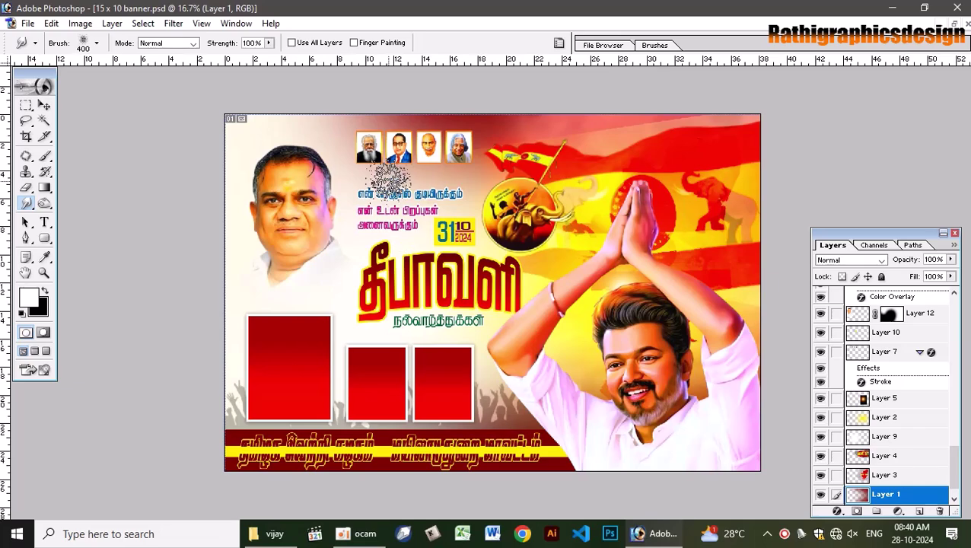
{"action": "left_click_drag", "start_coordinate": [394, 152], "coordinate": [397, 156]}
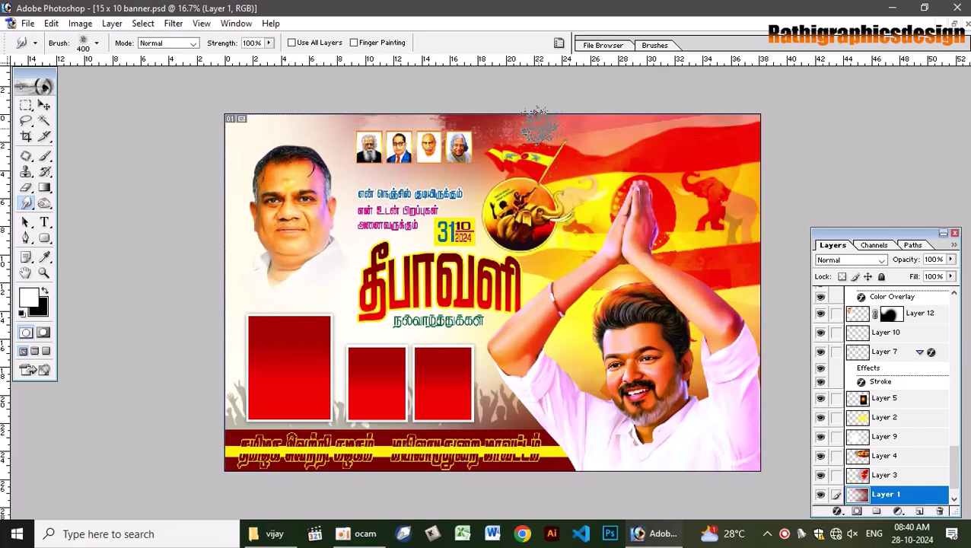
{"action": "left_click_drag", "start_coordinate": [542, 113], "coordinate": [754, 119]}
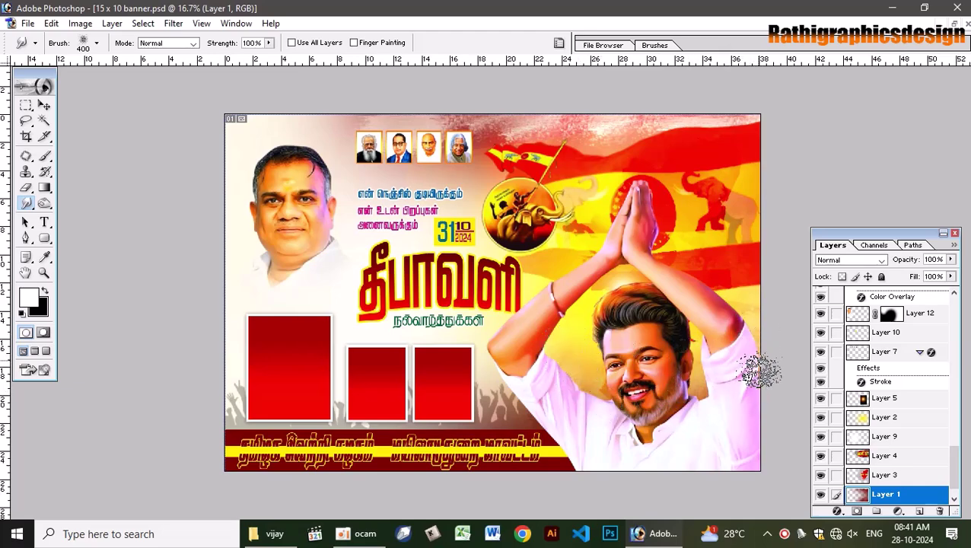
- Select Layer 2 and switch back to the Move tool
{"action": "scroll", "coordinate": [871, 471], "scroll_direction": "down", "scroll_amount": 1}
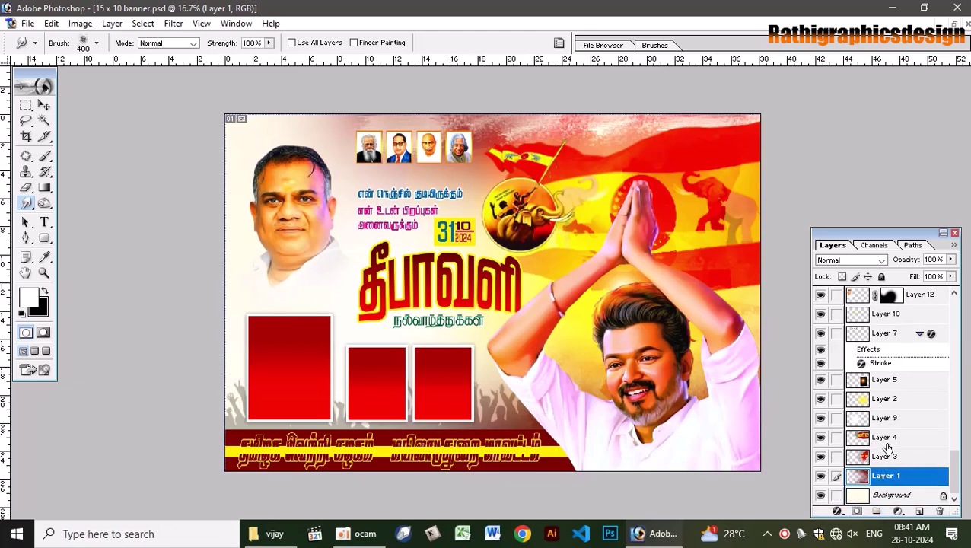
{"action": "left_click", "coordinate": [894, 398]}
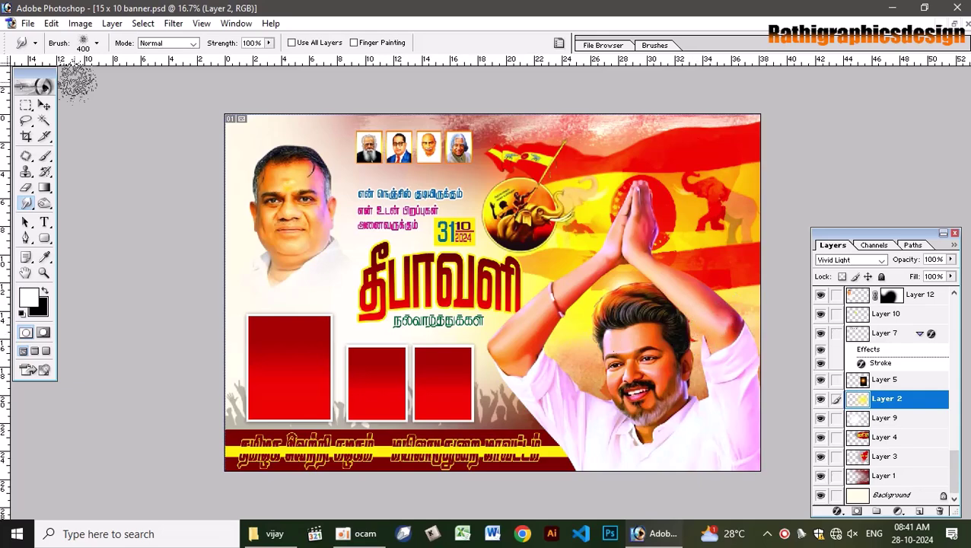
{"action": "left_click", "coordinate": [43, 106]}
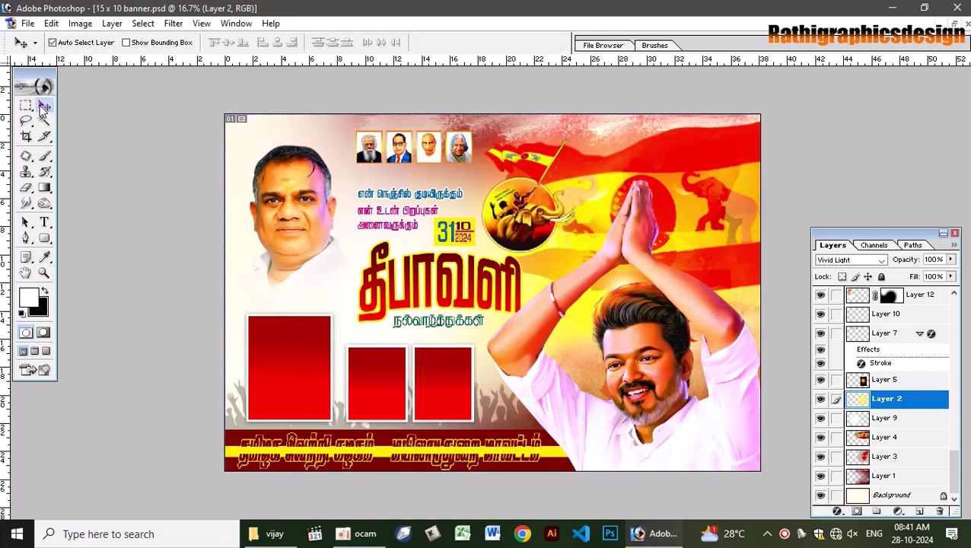
- Stretch the Tamil title text block slightly wider to the left and a little taller
{"action": "left_click", "coordinate": [372, 275]}
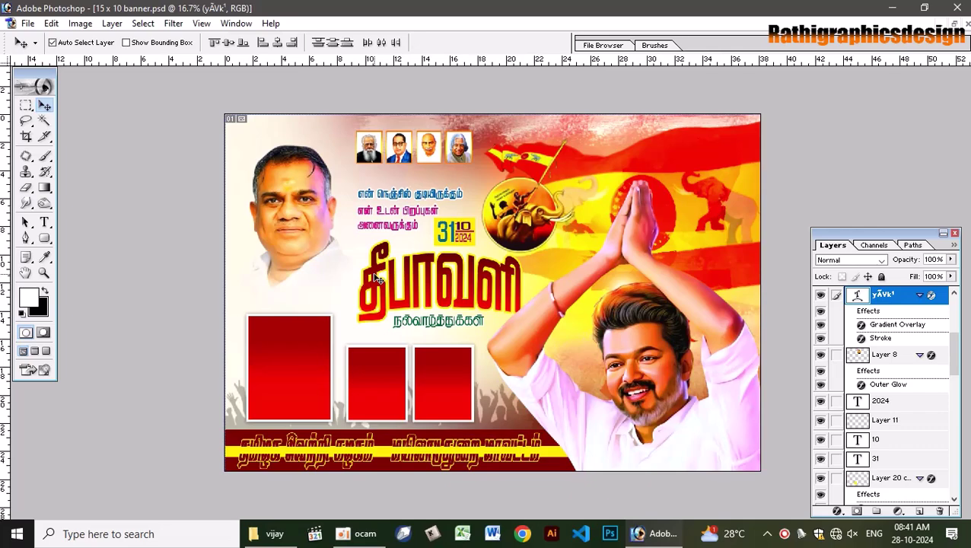
{"action": "key", "text": "ctrl+t"}
{"action": "left_click_drag", "start_coordinate": [356, 264], "coordinate": [346, 260]}
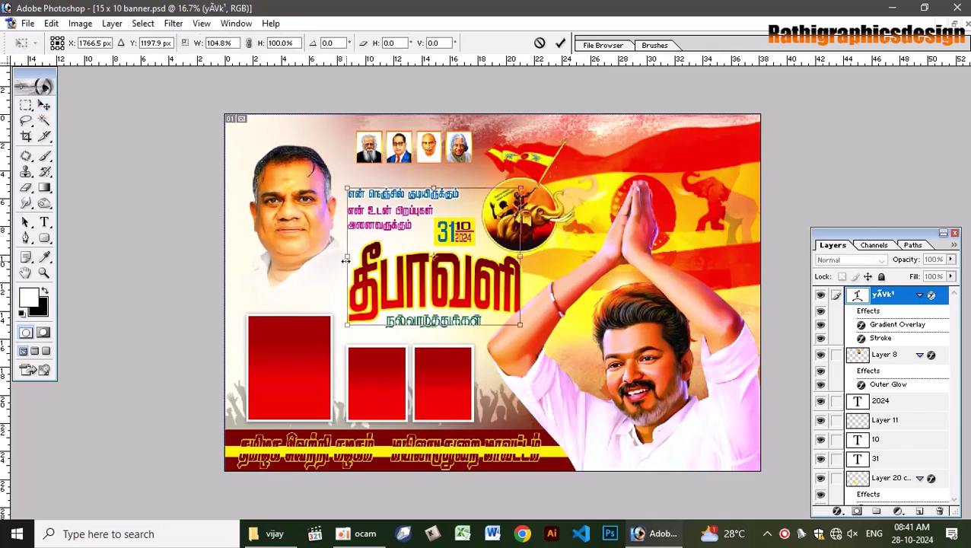
{"action": "left_click_drag", "start_coordinate": [408, 330], "coordinate": [409, 332]}
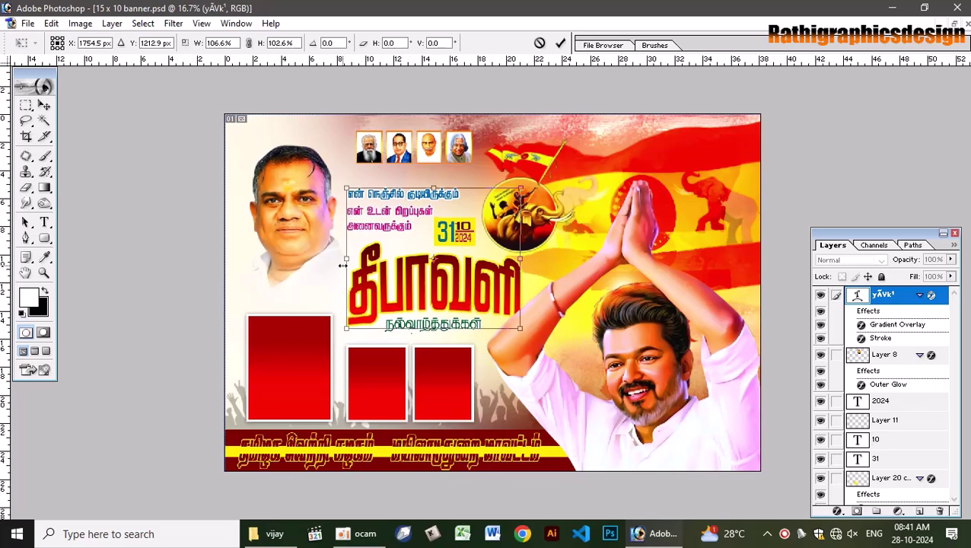
{"action": "left_click_drag", "start_coordinate": [343, 265], "coordinate": [336, 263]}
{"action": "key", "text": "Return"}
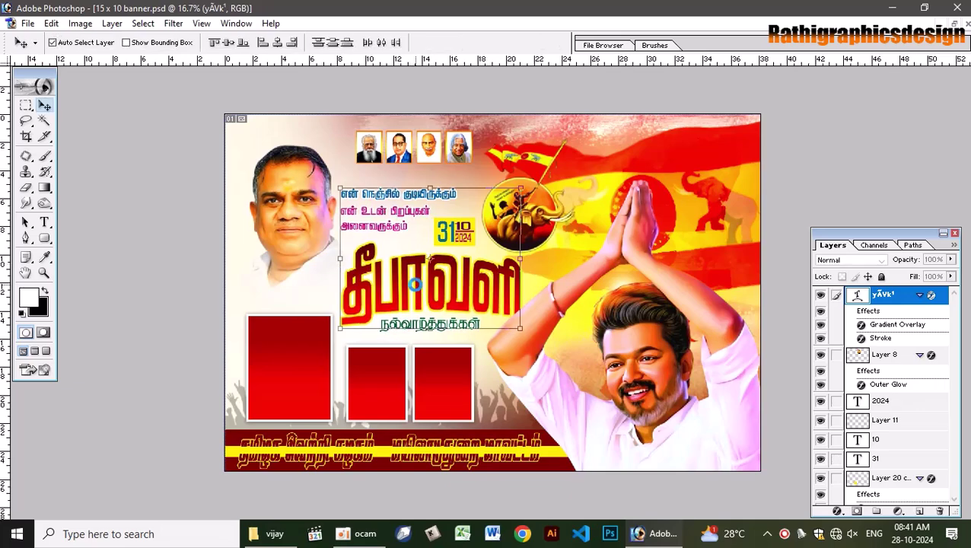
- Nudge the four-leader photo row (Layer 7) and enlarge it from its corner
{"action": "left_click", "coordinate": [429, 152]}
{"action": "left_click_drag", "start_coordinate": [429, 152], "coordinate": [424, 155]}
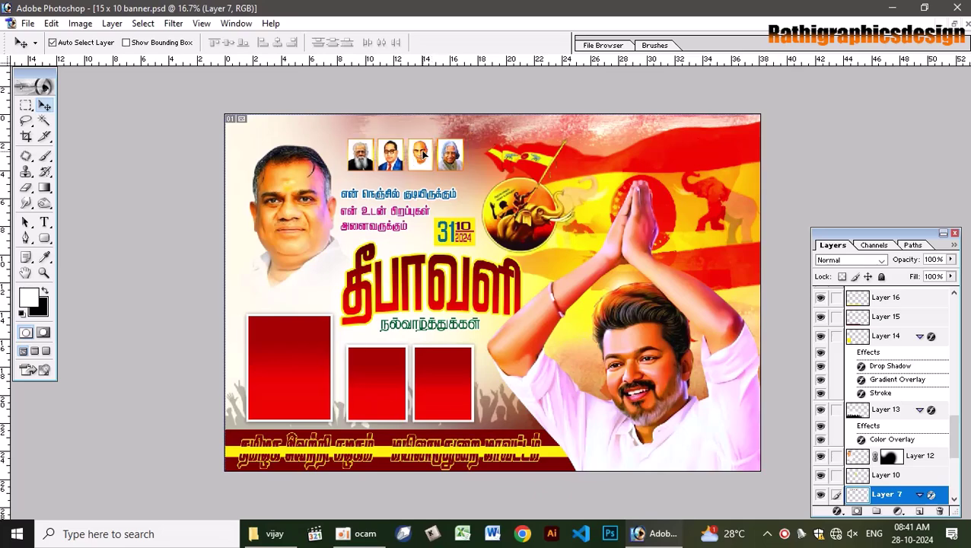
{"action": "key", "text": "ctrl+t"}
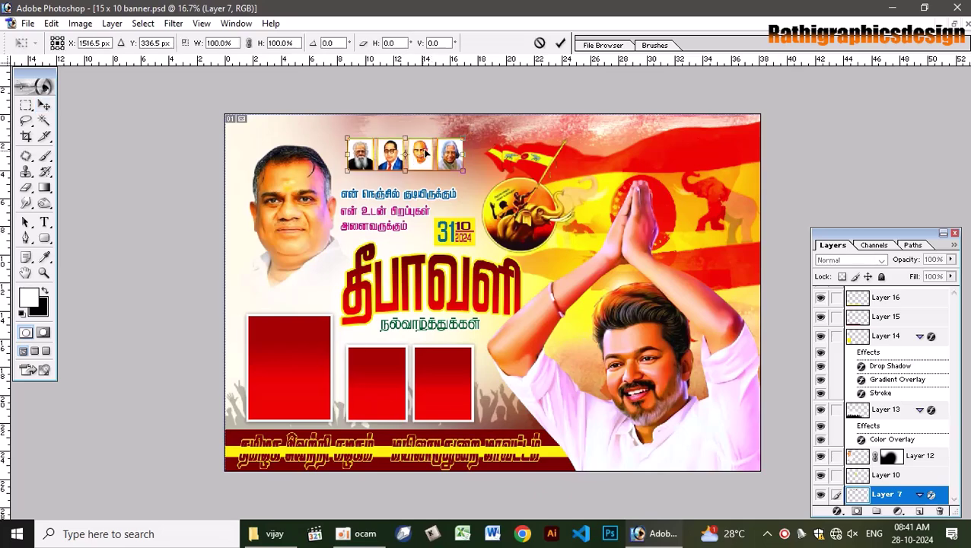
{"action": "left_click_drag", "start_coordinate": [463, 138], "coordinate": [475, 127]}
{"action": "key", "text": "Return"}
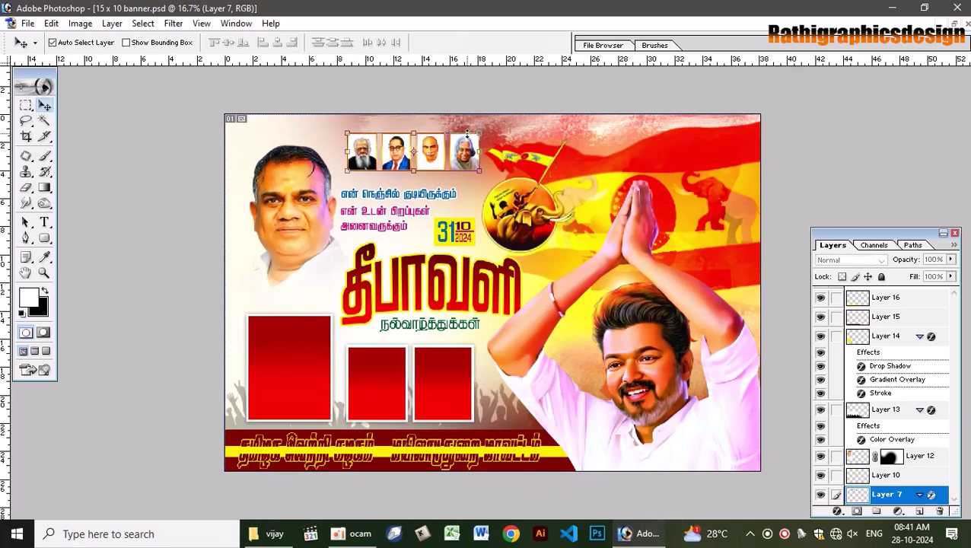
{"action": "left_click", "coordinate": [518, 206]}
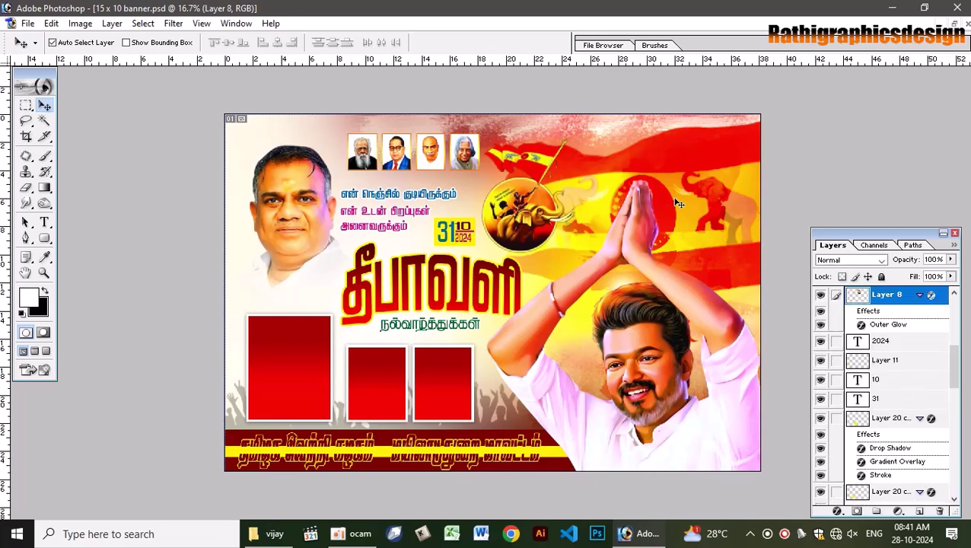
{"action": "left_click", "coordinate": [625, 285]}
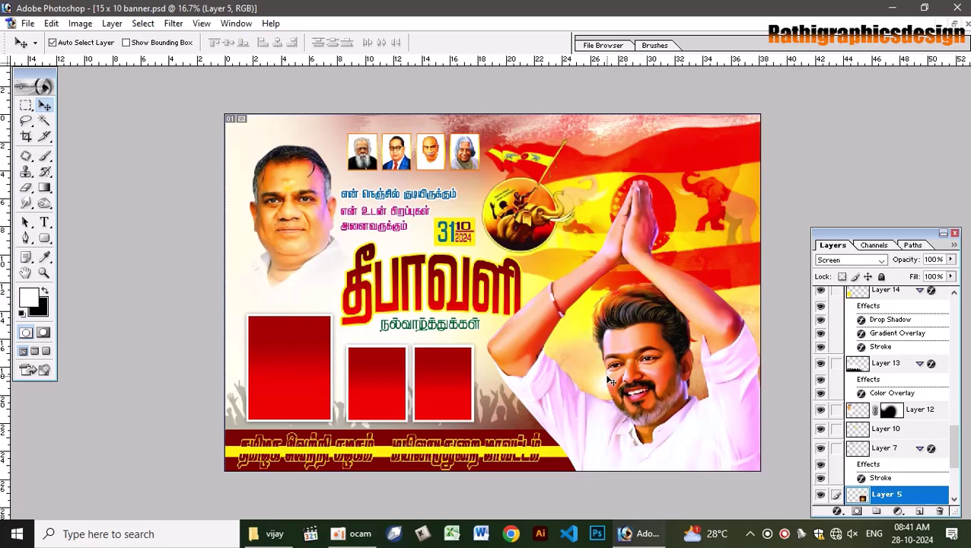
{"action": "left_click", "coordinate": [611, 380]}
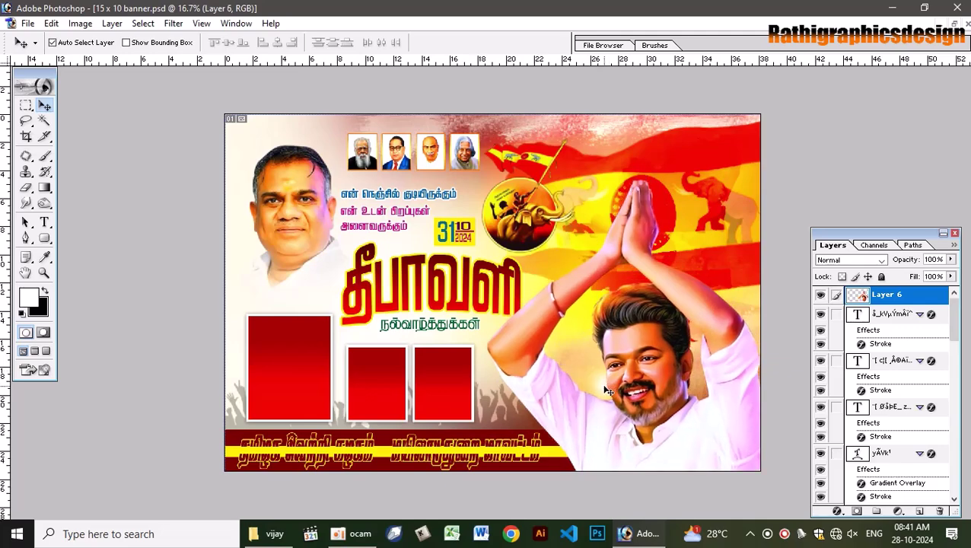
{"action": "left_click", "coordinate": [606, 390]}
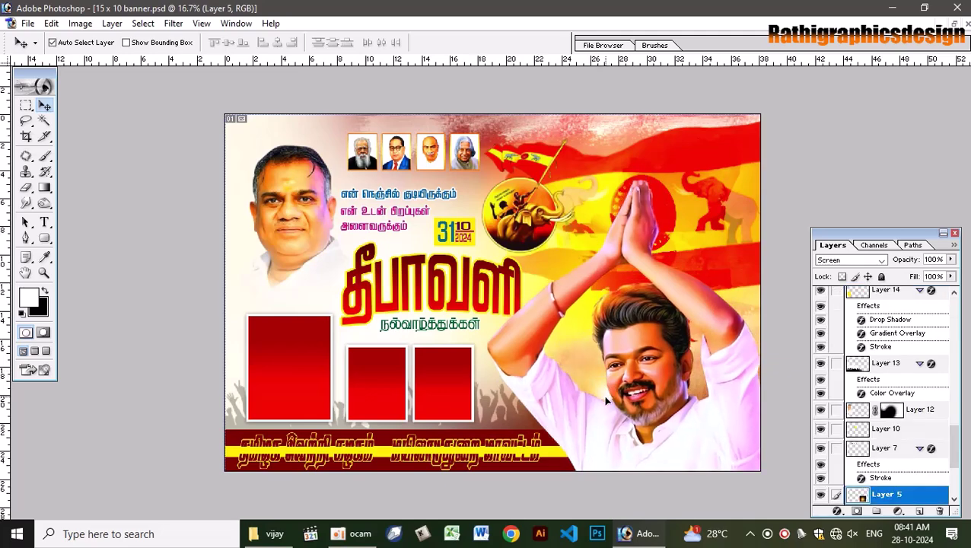